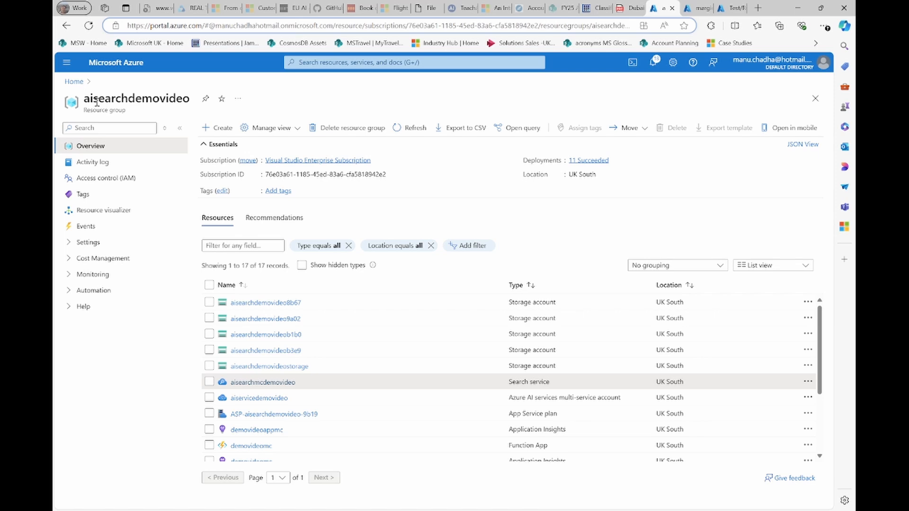
Step: Examine the resources listed in the aisearchdemovideo resource group
scroll(433, 393, down, 1)
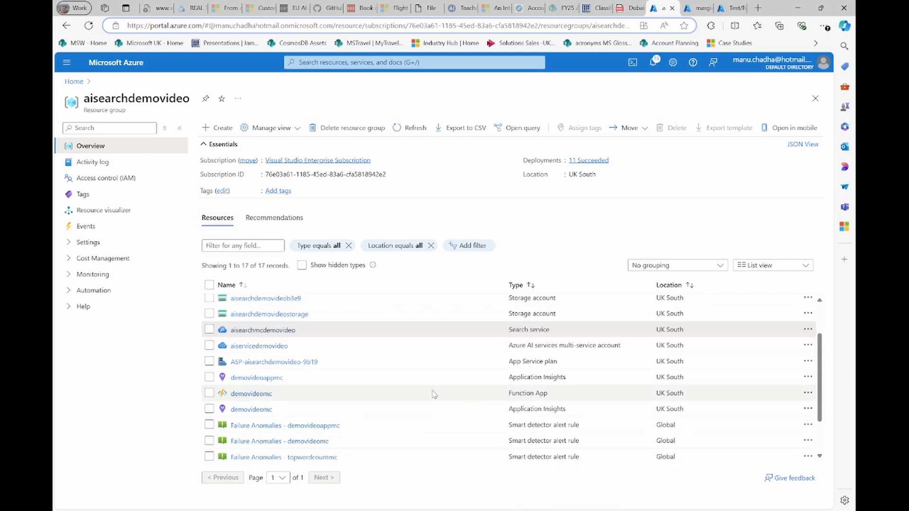
scroll(386, 376, up, 1)
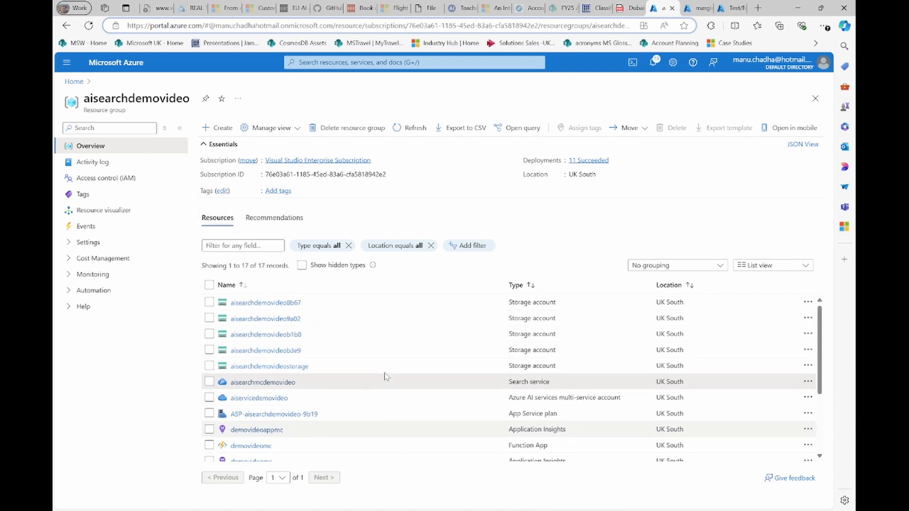
scroll(385, 376, down, 2)
scroll(379, 377, up, 2)
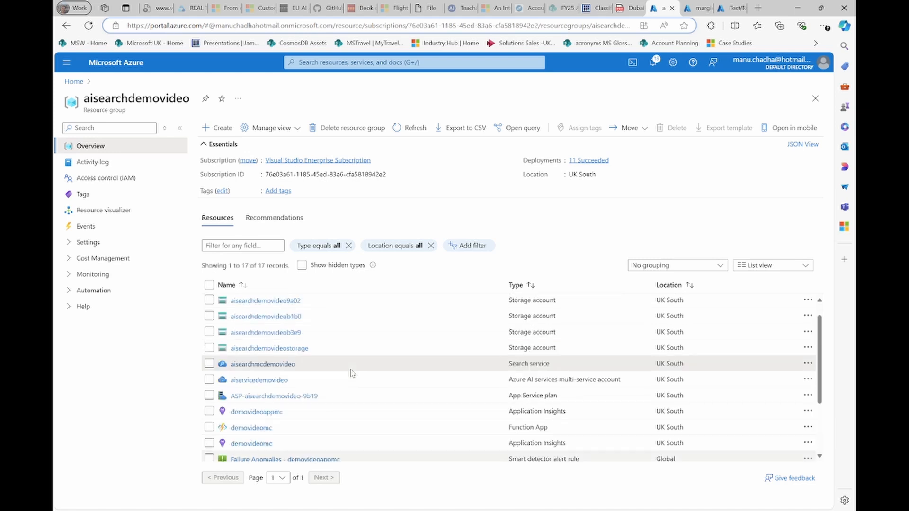
double_click(115, 99)
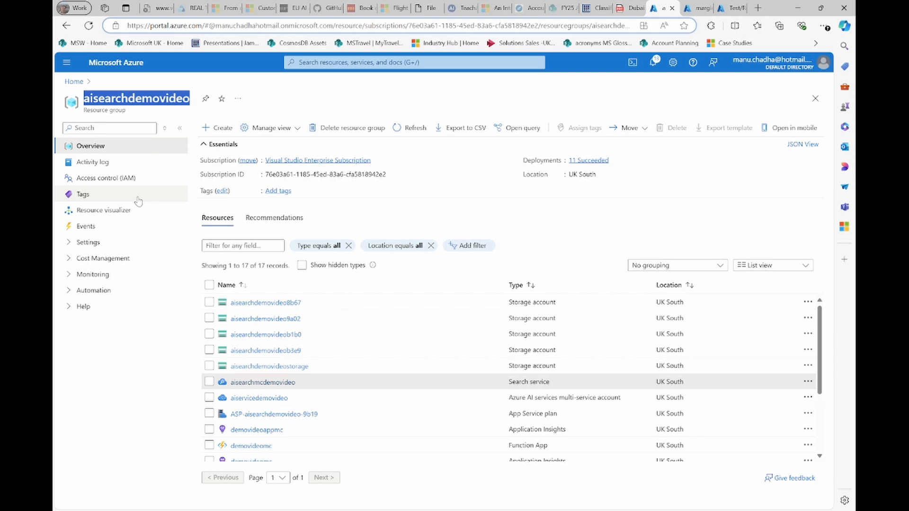
Step: Go to resource creation from the portal home page and search the marketplace for "resource group"
click(73, 82)
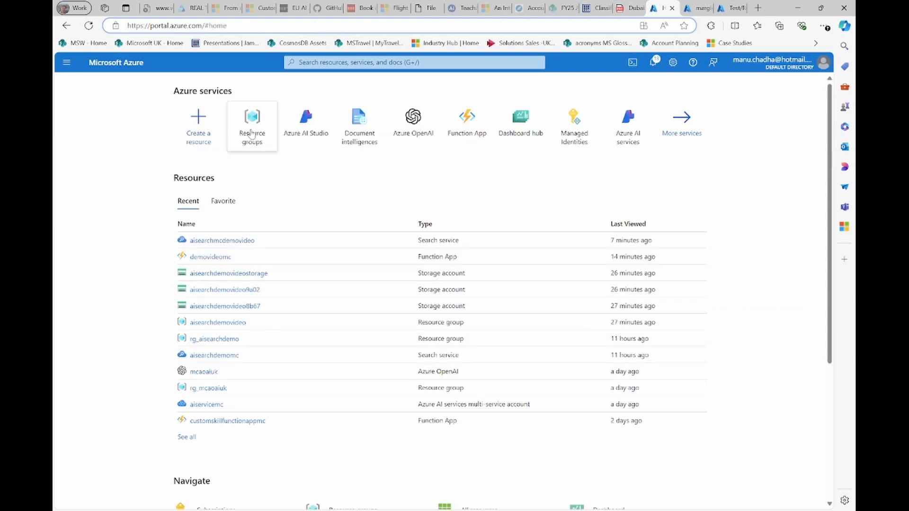
click(204, 129)
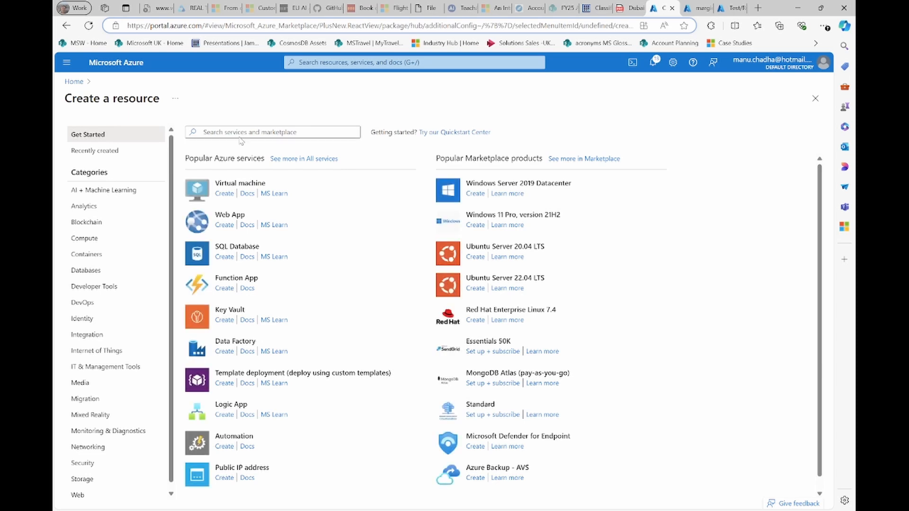
click(243, 132)
text(resource)
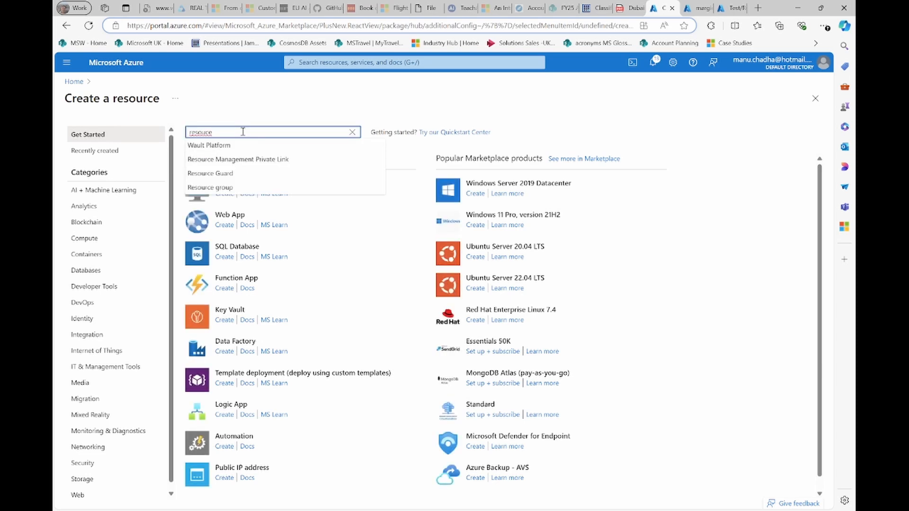
text( grpo)
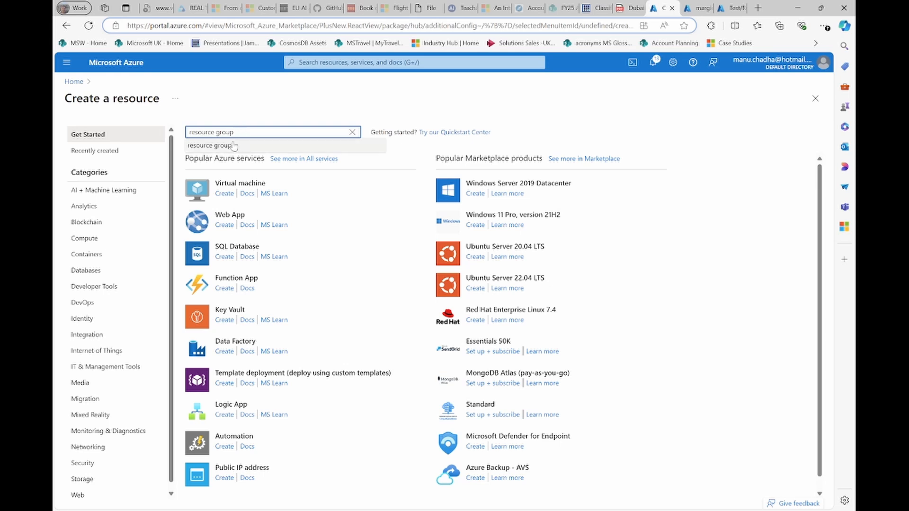
click(233, 146)
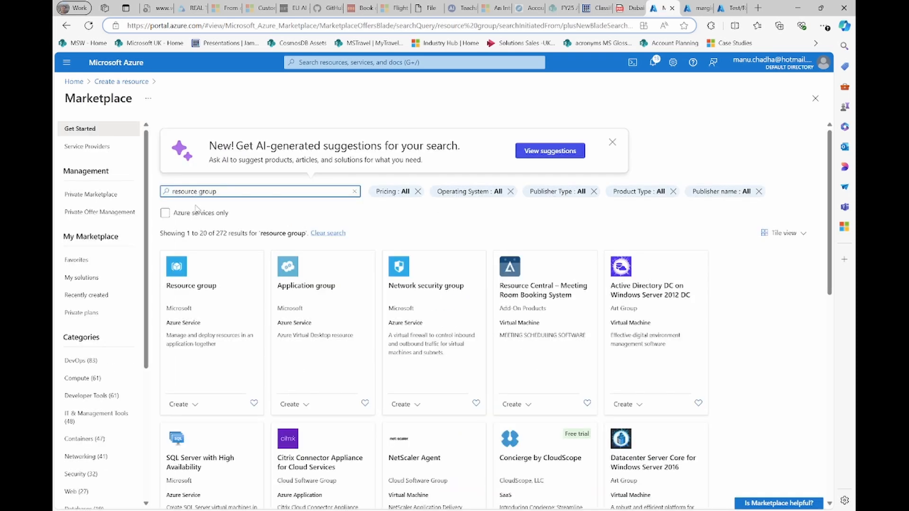
Step: Open the resource group creation form, view the available regions, and return to the portal home page without creating it
click(194, 406)
click(192, 421)
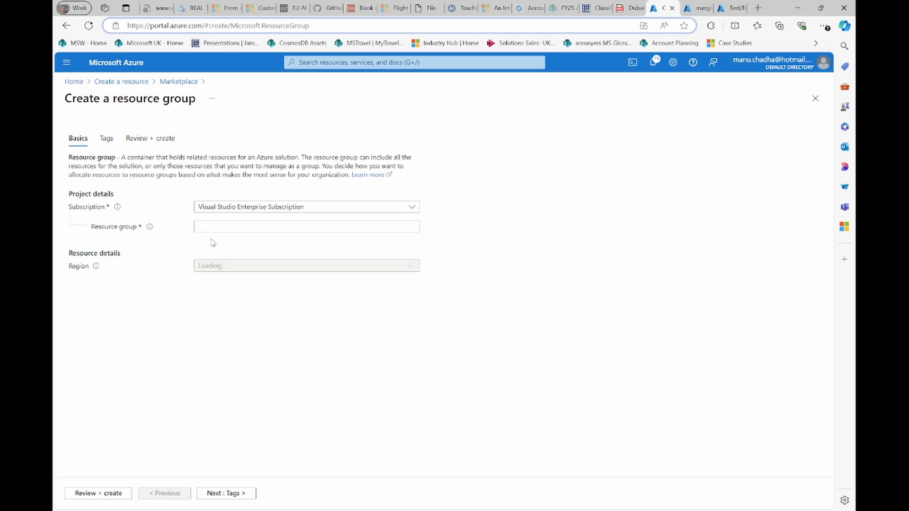
click(232, 269)
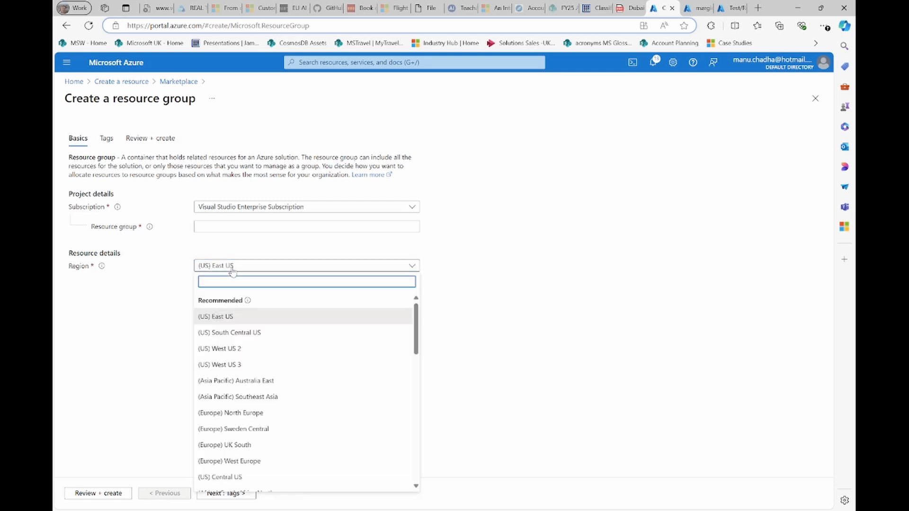
click(78, 82)
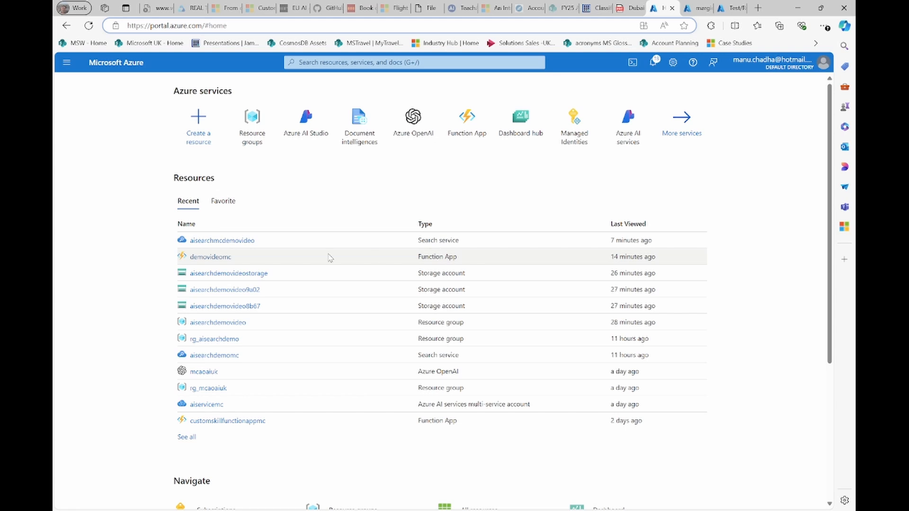
Step: Find "storage account" in the marketplace, open its creation form and check the resource group field
mouse_move(223, 244)
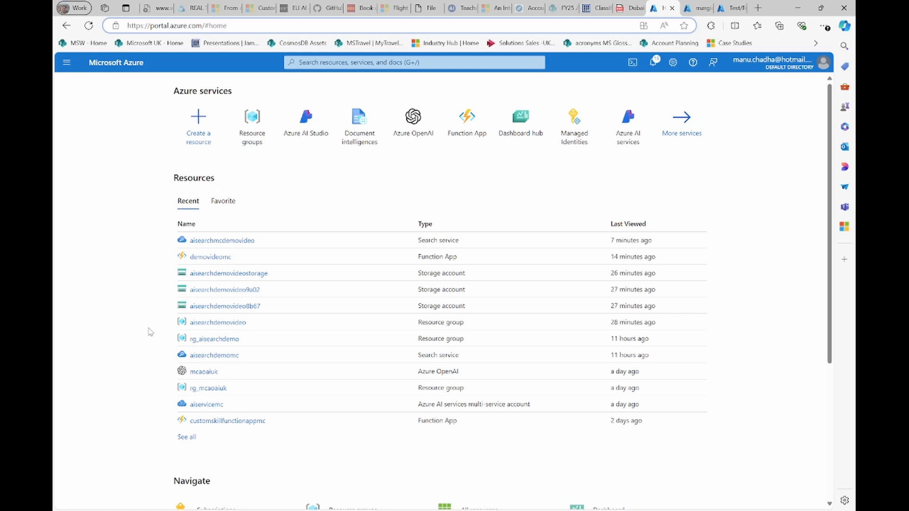
click(201, 127)
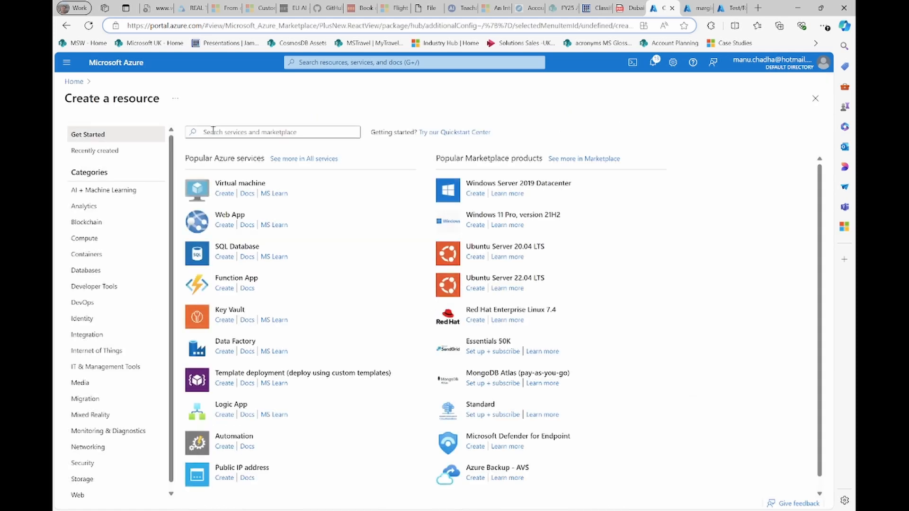
text(s)
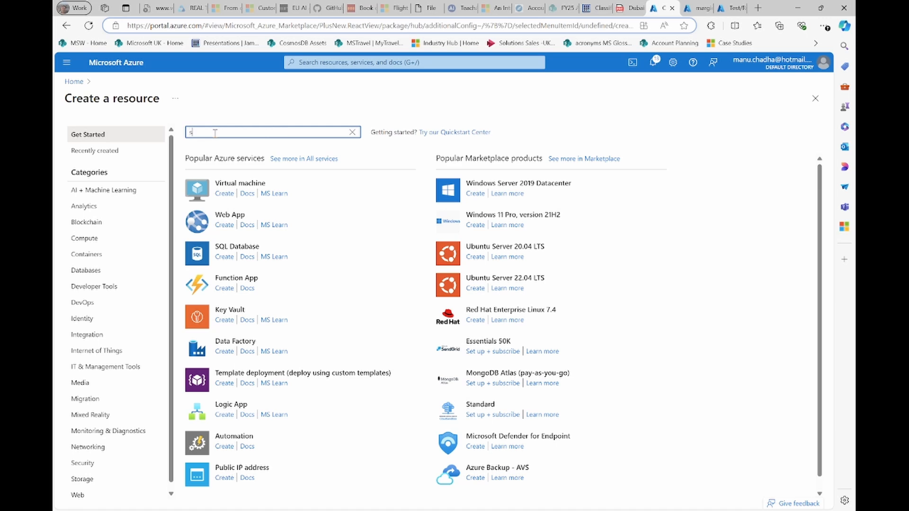
text(torage a)
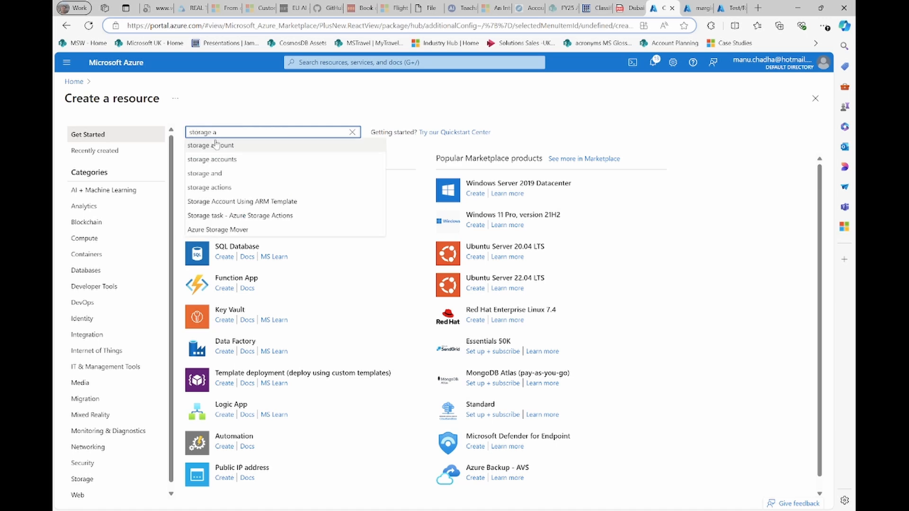
click(213, 146)
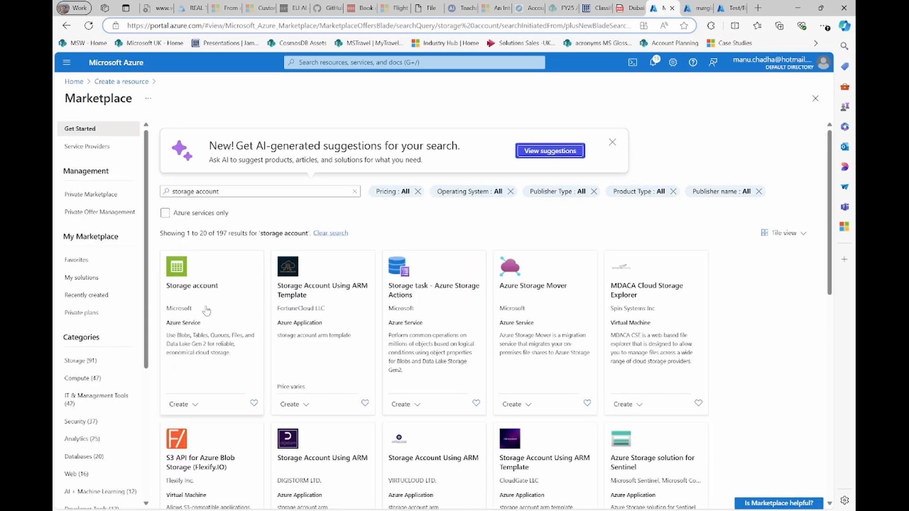
click(189, 422)
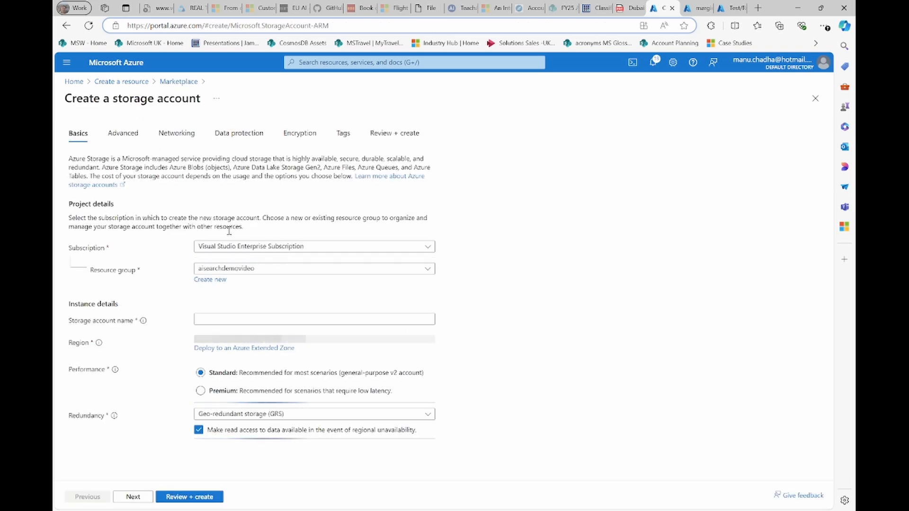
click(285, 273)
click(285, 273)
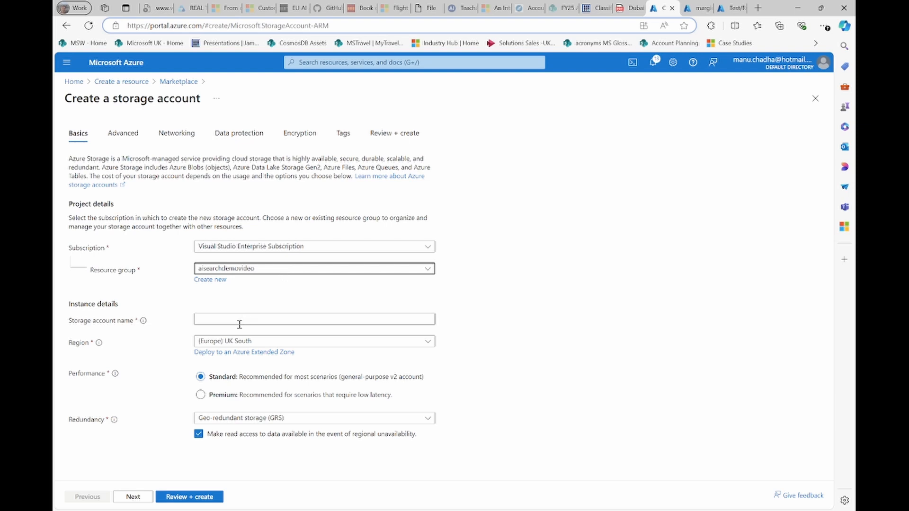
Step: Return to resource creation, search the marketplace for "ai search" and open the Azure AI Search creation form
click(119, 83)
click(223, 131)
text(storage a)
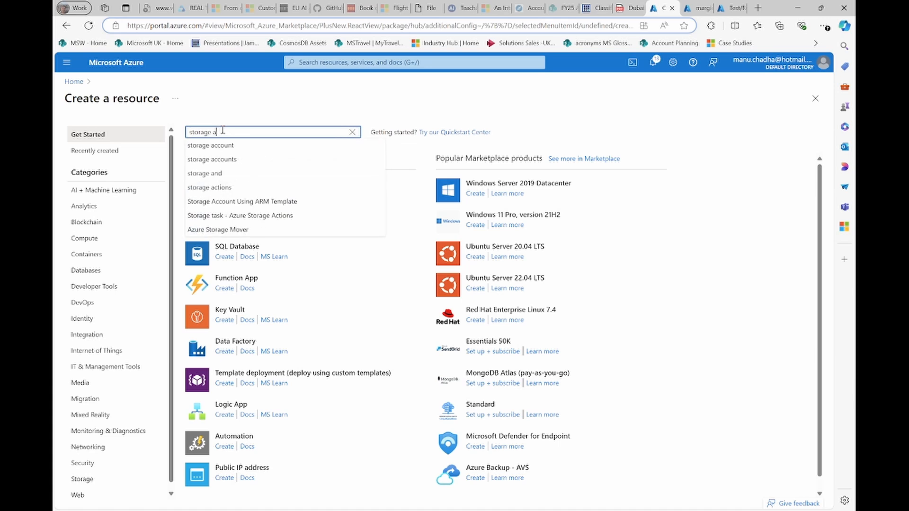
key(ctrl+a)
text(ai searc)
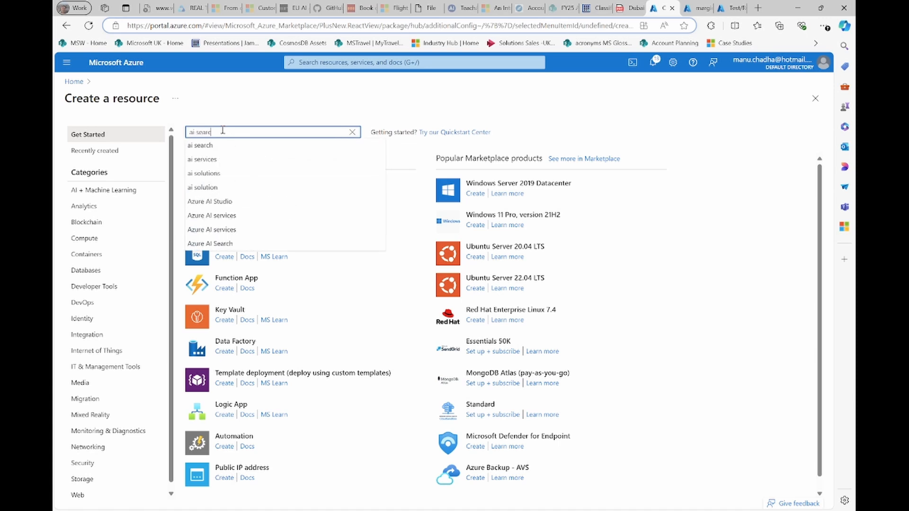
text(h)
key(Return)
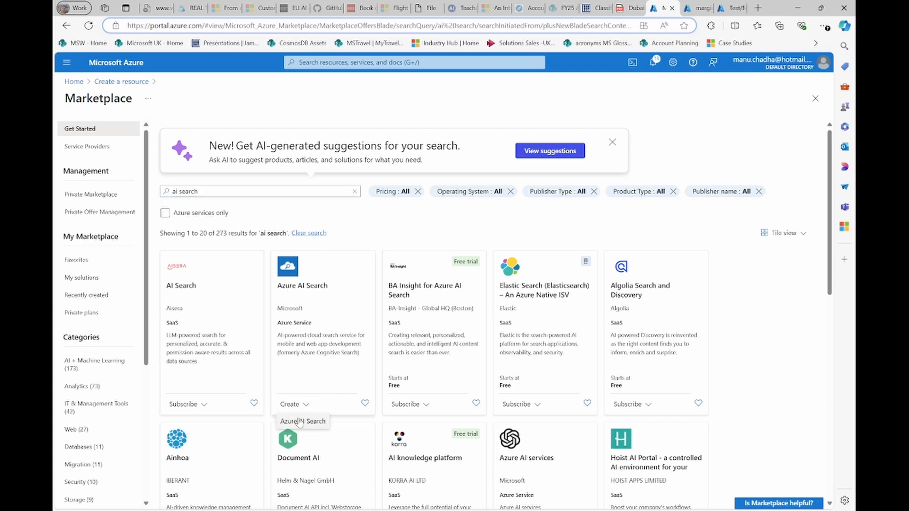
click(302, 345)
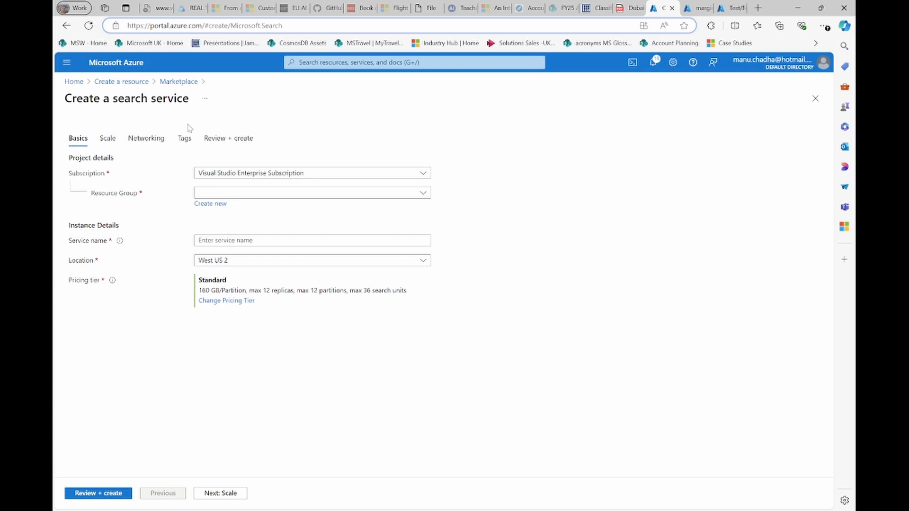
Step: Return to resource creation and search the marketplace for "ai service"
click(127, 85)
click(235, 132)
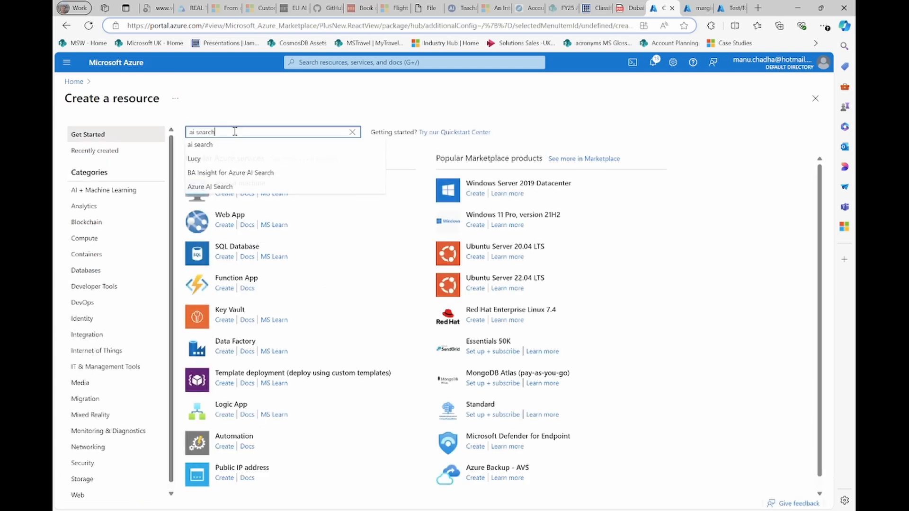
key(BackSpace)
key(BackSpace)
key(BackSpace)
key(BackSpace)
key(BackSpace)
key(BackSpace)
key(BackSpace)
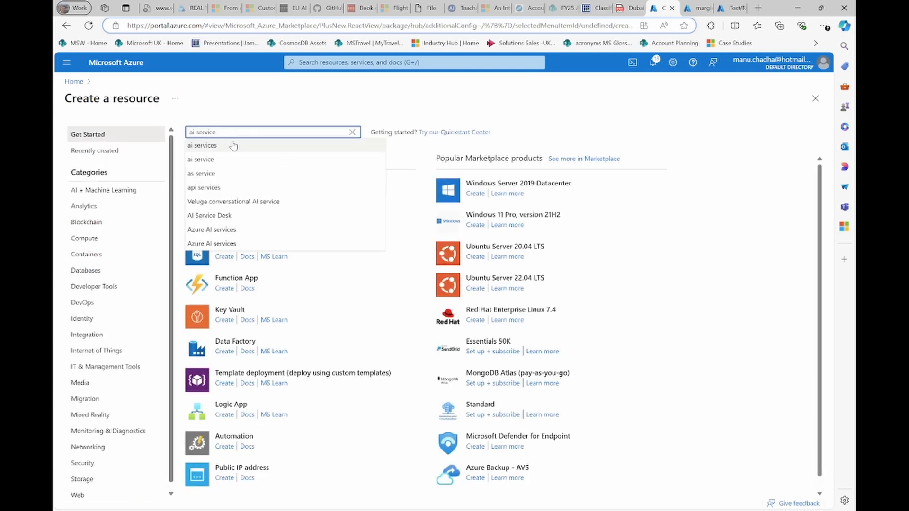
click(230, 158)
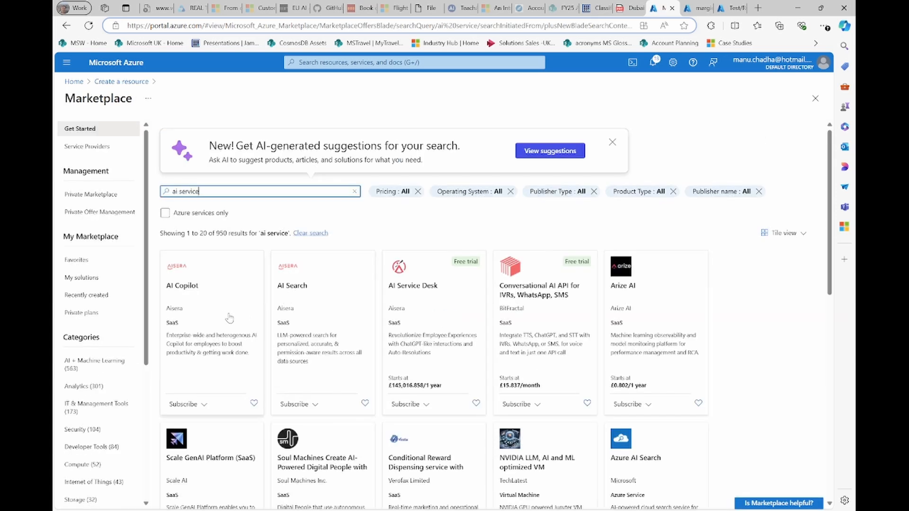
Step: Look through the results and change the marketplace search to "ai services"
scroll(411, 330, down, 1)
scroll(411, 331, up, 1)
key(BackSpace)
key(BackSpace)
key(BackSpace)
key(BackSpace)
key(BackSpace)
key(BackSpace)
key(BackSpace)
key(Return)
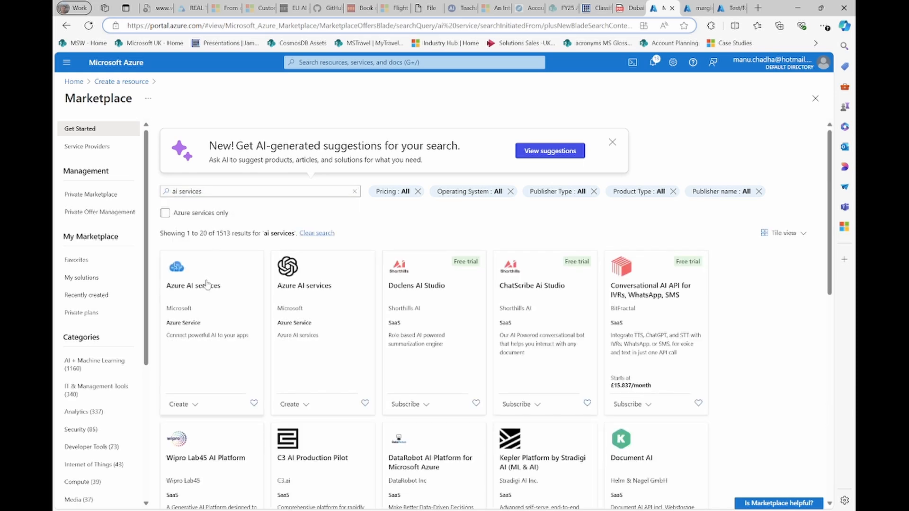
Step: Open the Azure AI services creation form, examine its basic settings, and return to the portal home page
click(194, 406)
click(194, 422)
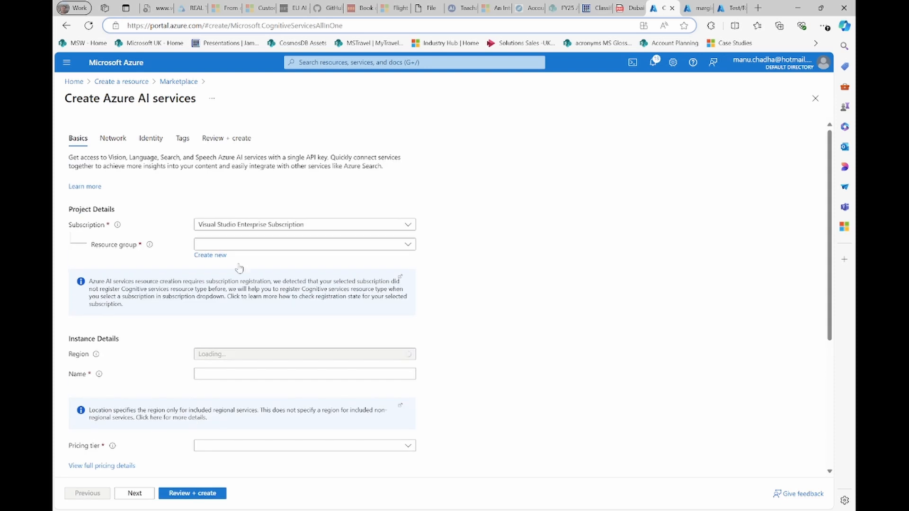
scroll(205, 359, down, 2)
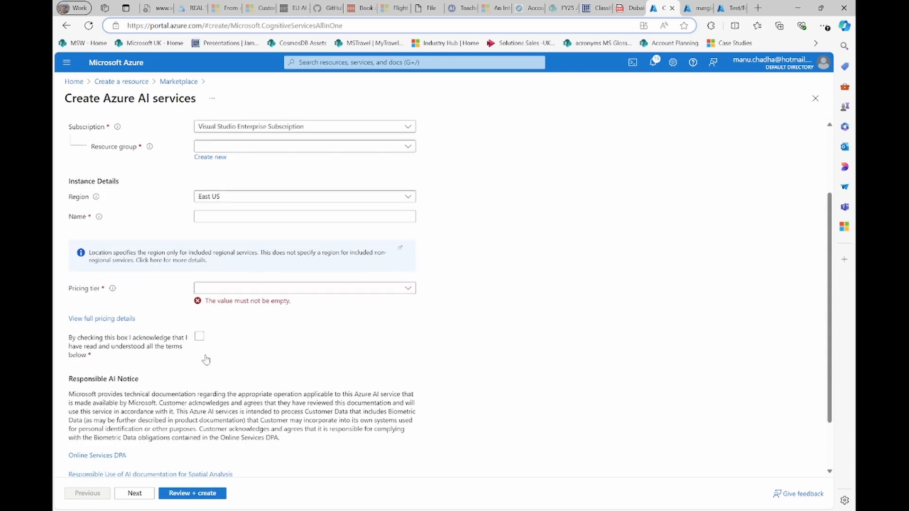
scroll(206, 359, up, 2)
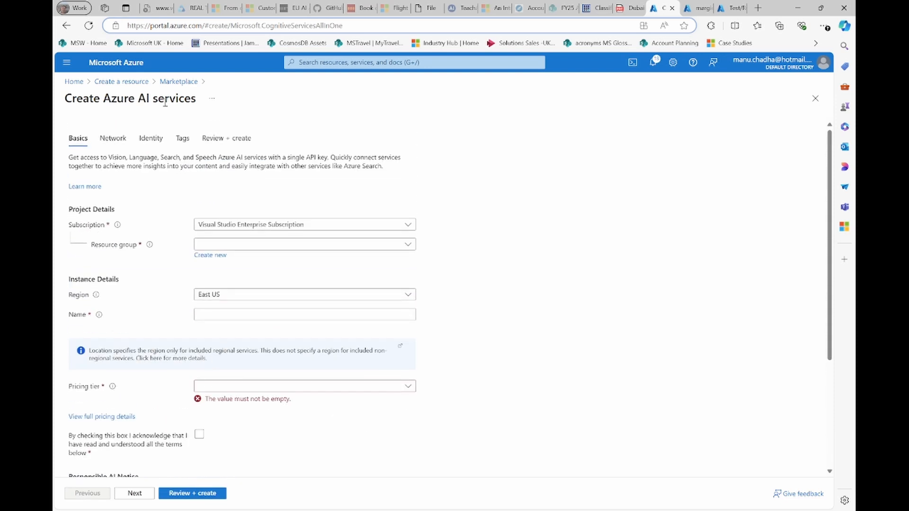
click(74, 82)
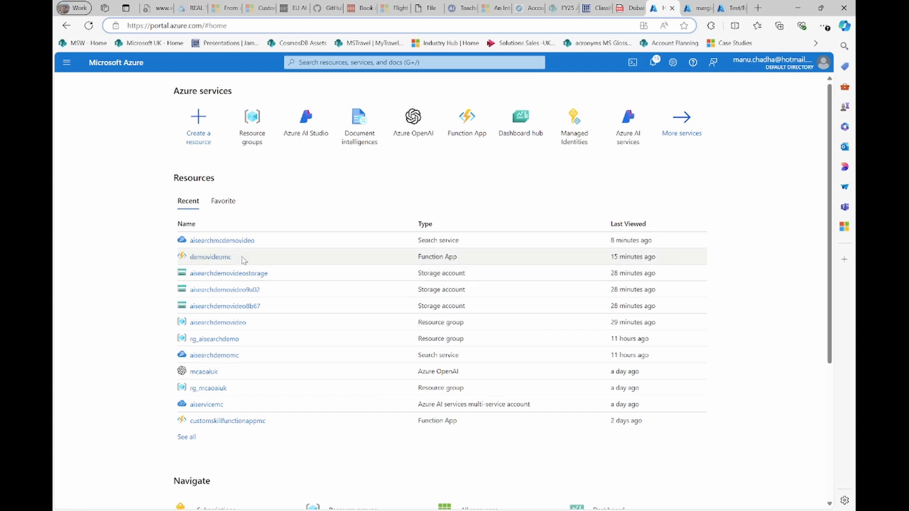
Step: Open the aisearchdemovideo resource group and go to its aisearchdemovideostorage storage account
mouse_move(225, 247)
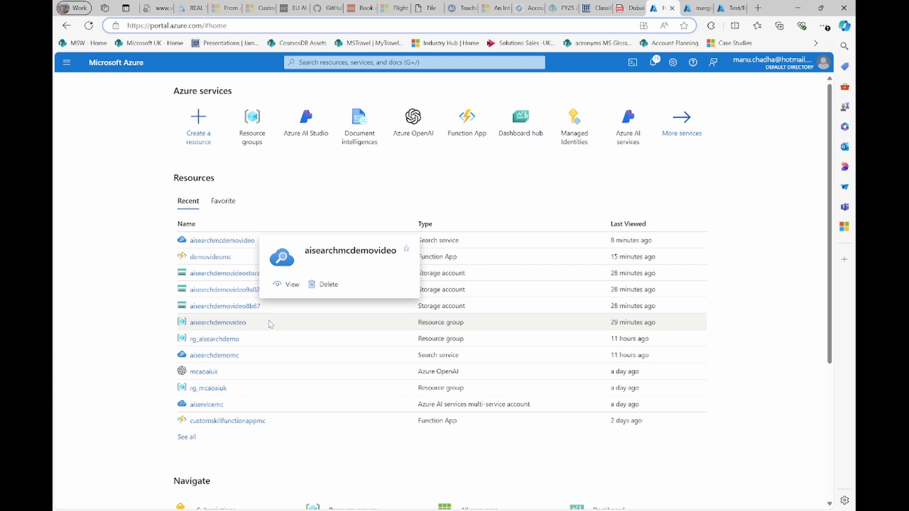
click(214, 323)
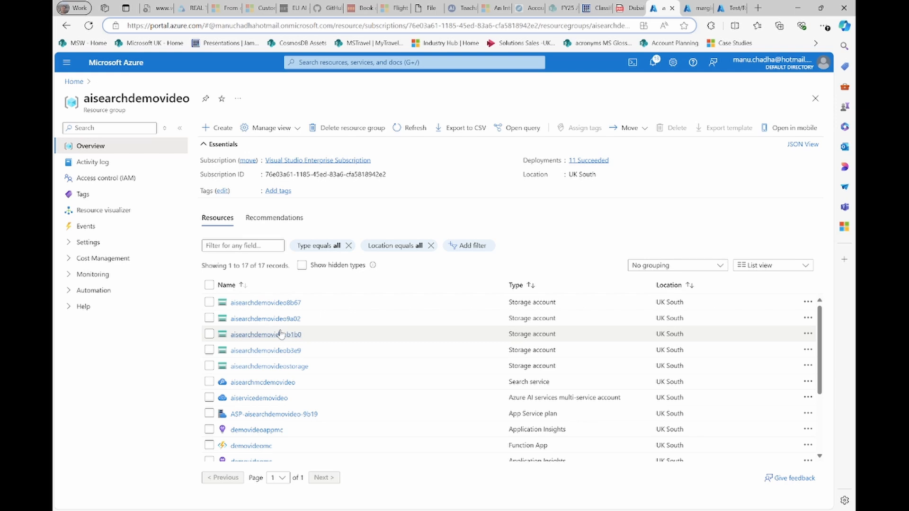
scroll(296, 365, down, 1)
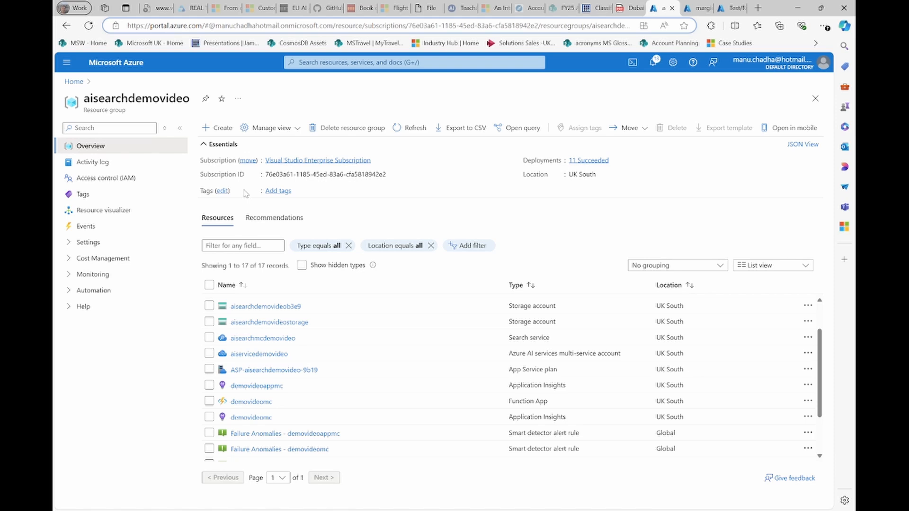
click(280, 323)
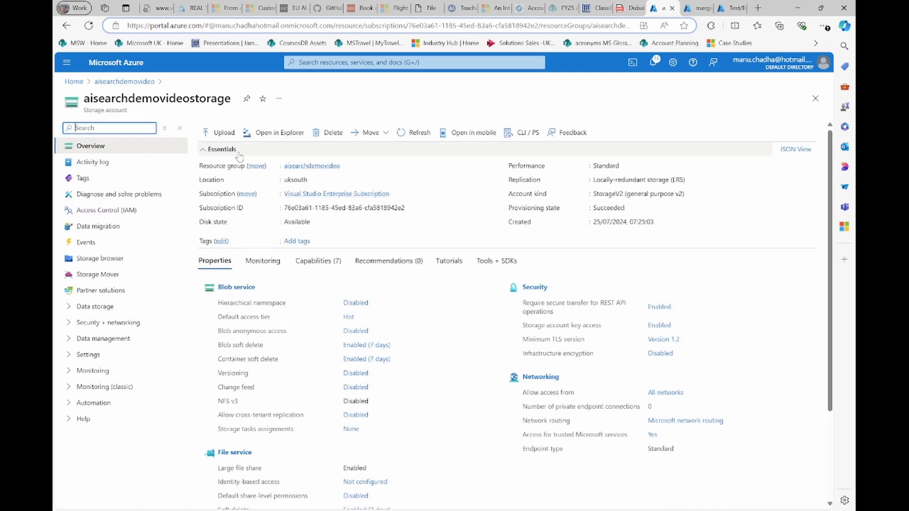
Step: Look at the storage account's blob upload form, and browse its blob containers to the contents of margies-brochures
click(225, 133)
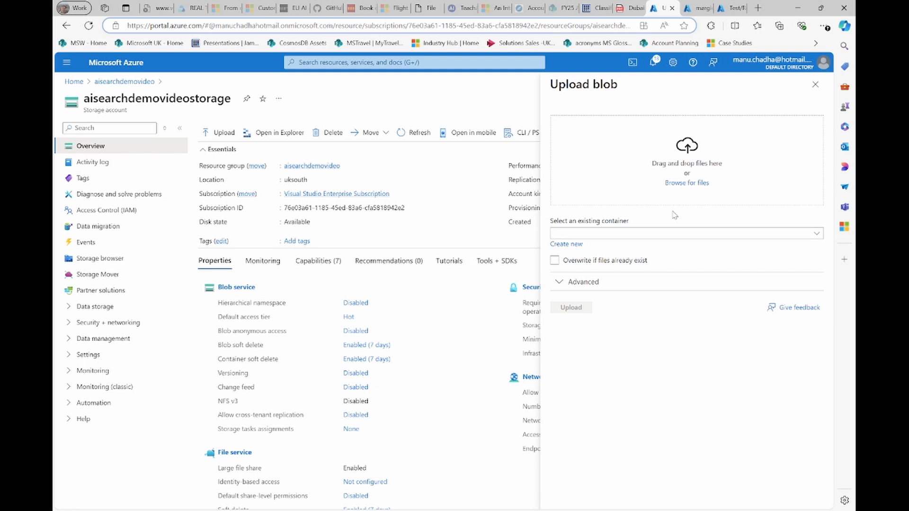
click(816, 85)
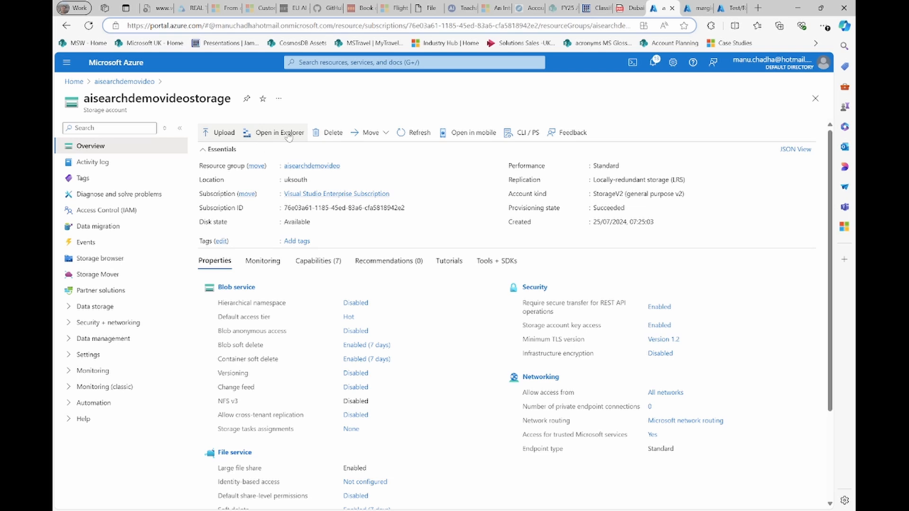
click(100, 260)
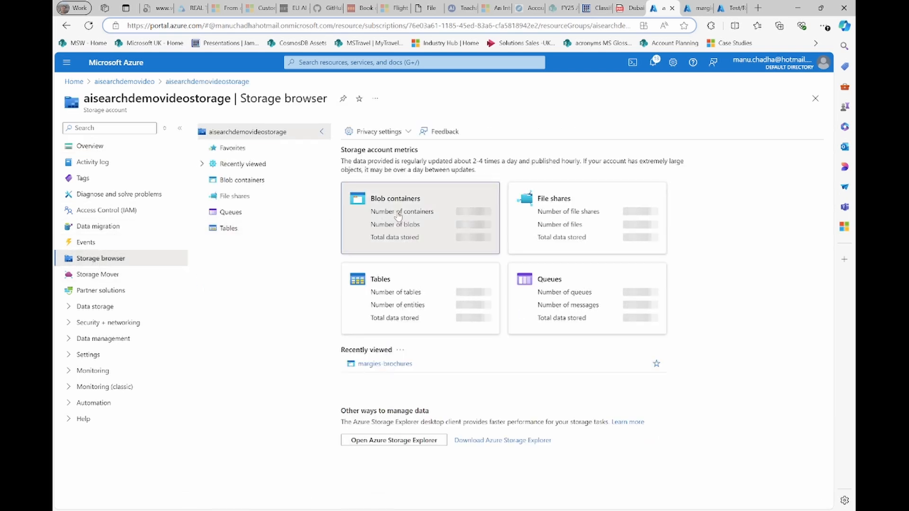
click(393, 239)
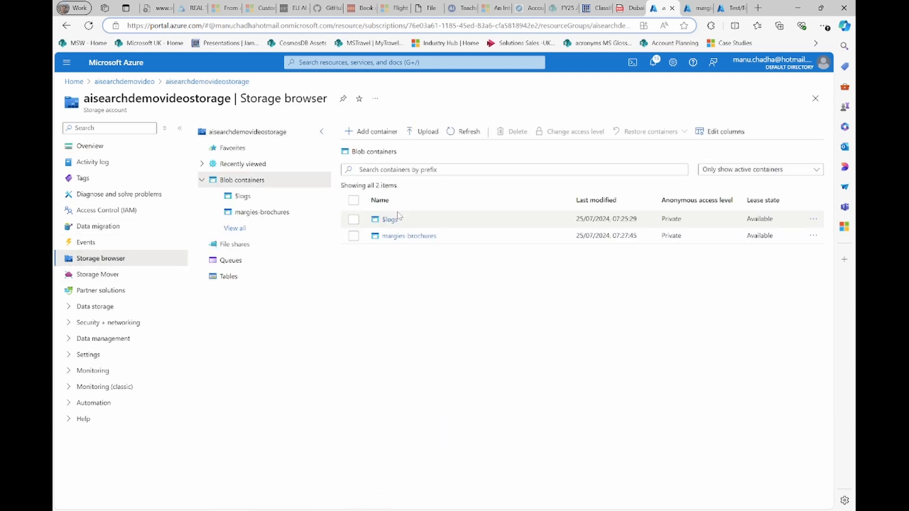
click(394, 239)
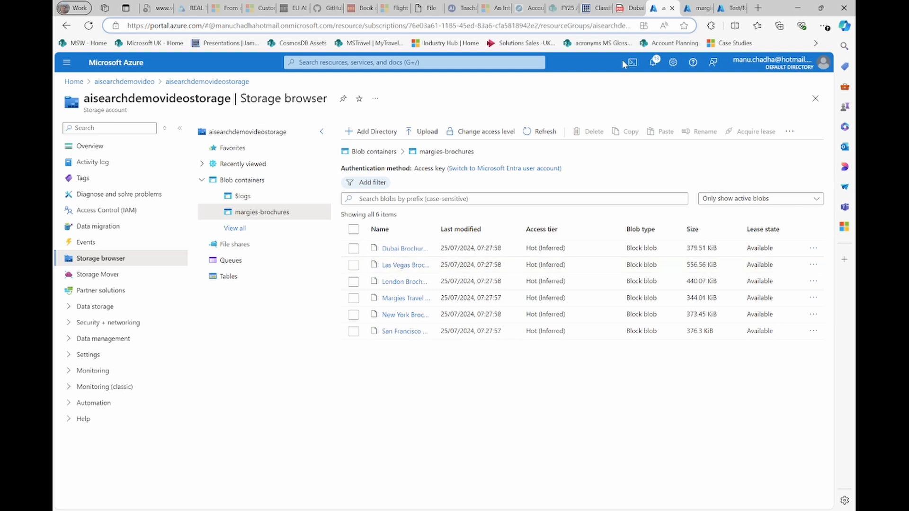
Step: View the Dubai brochure PDF, and go through the aisearchdemovideo resource group to its aisearchmcdemovideo search service
click(630, 8)
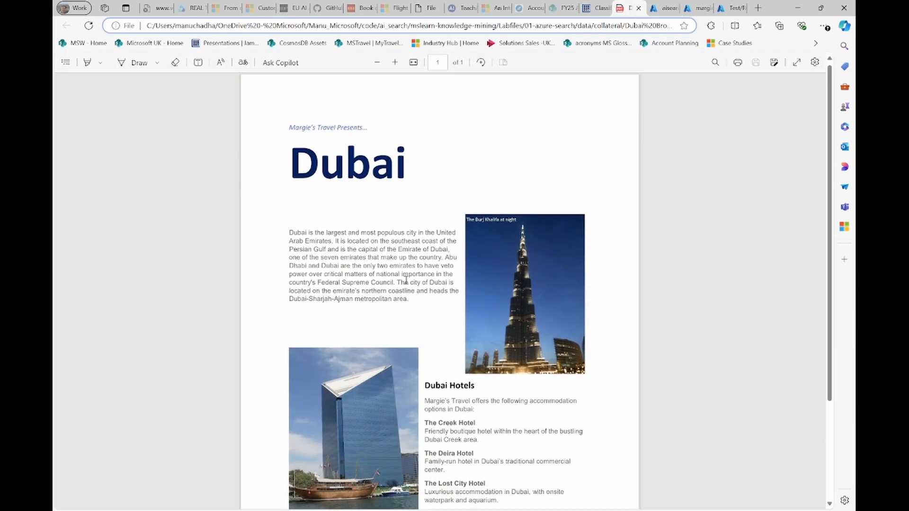
click(665, 8)
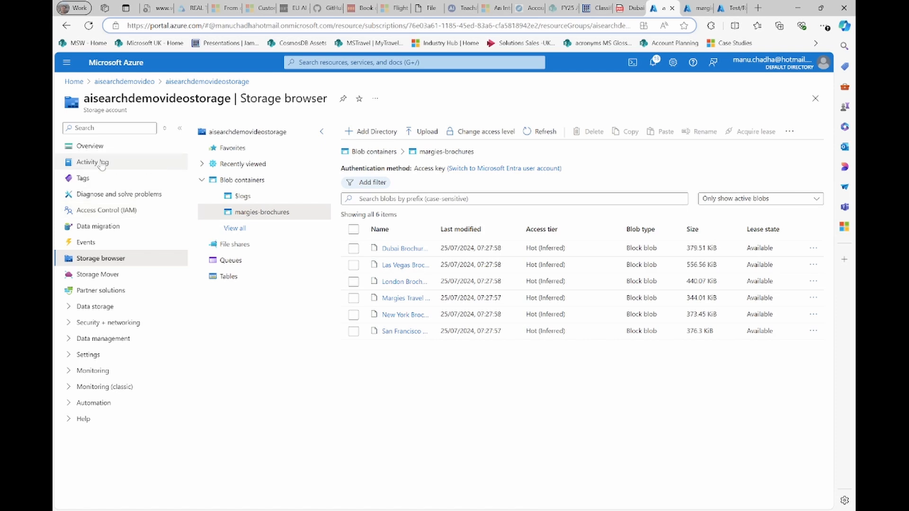
click(137, 83)
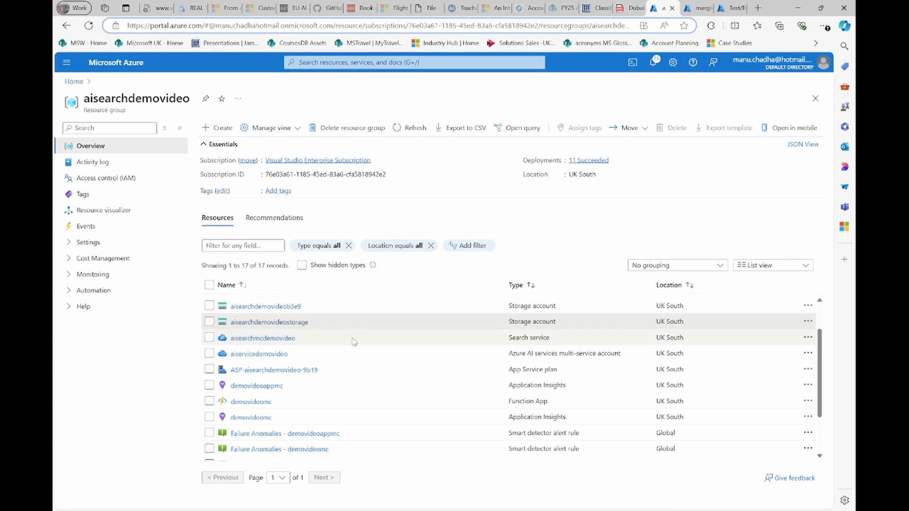
scroll(360, 343, down, 1)
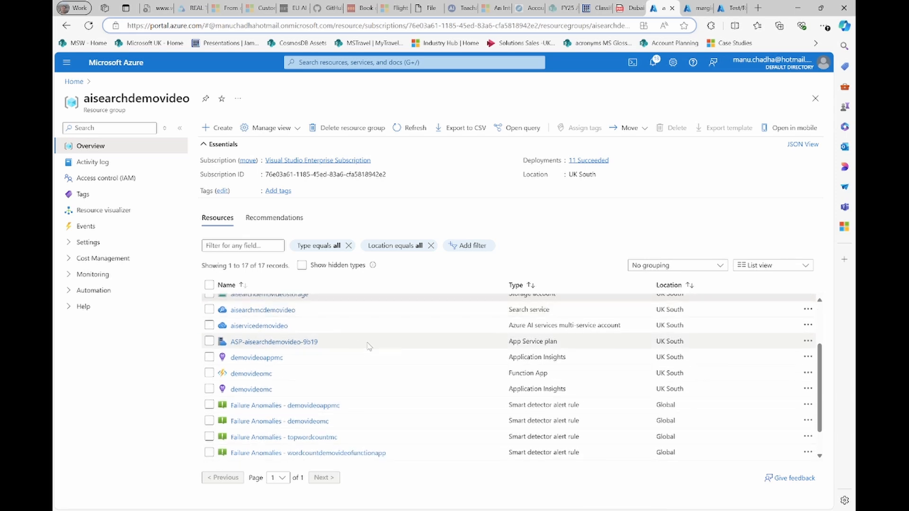
click(274, 312)
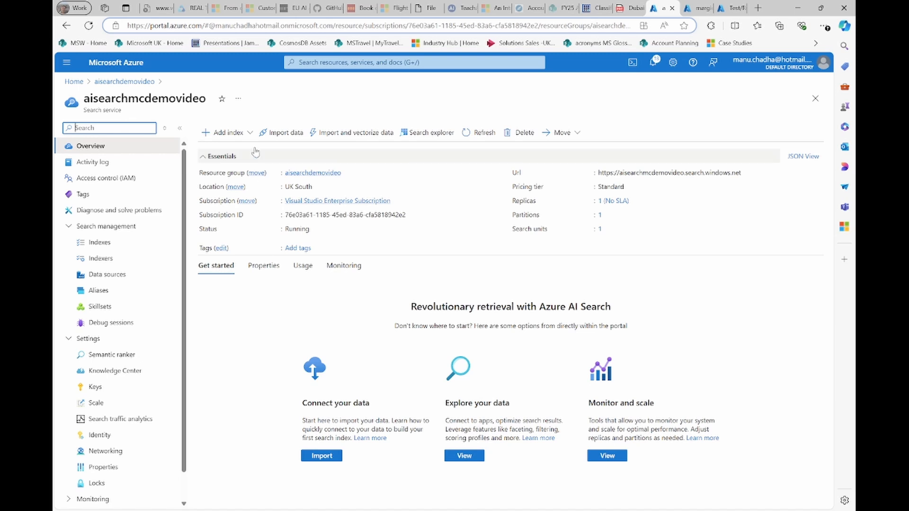
click(285, 133)
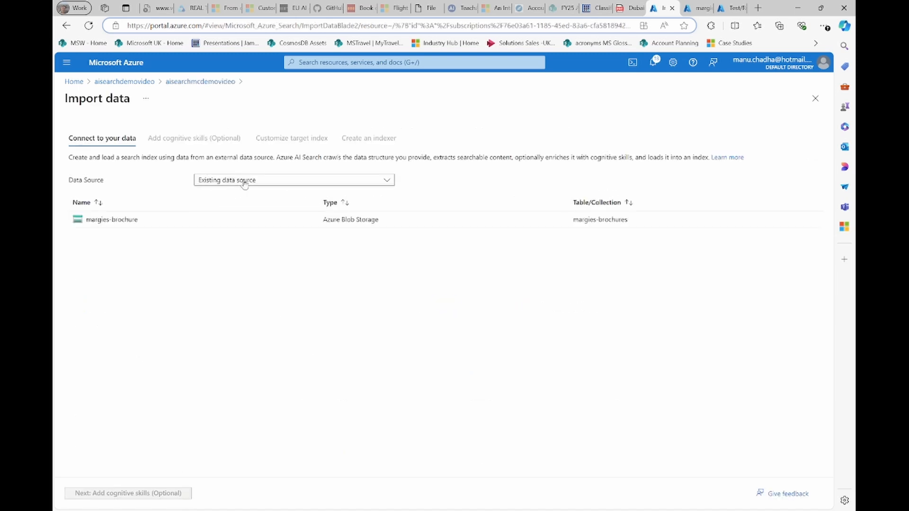
click(244, 184)
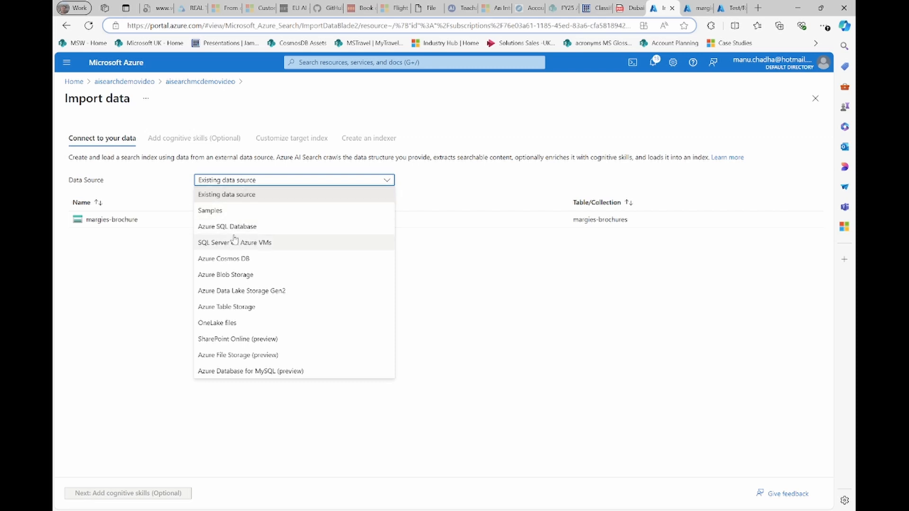
click(231, 275)
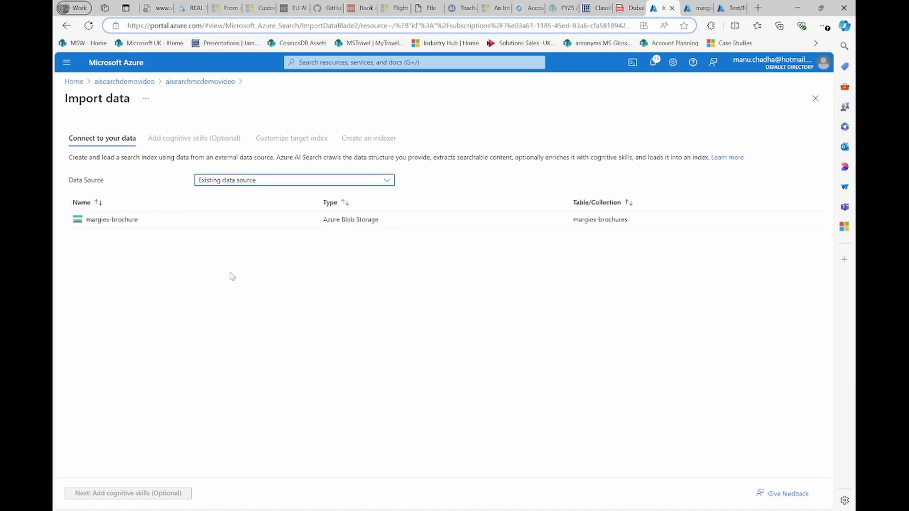
click(332, 200)
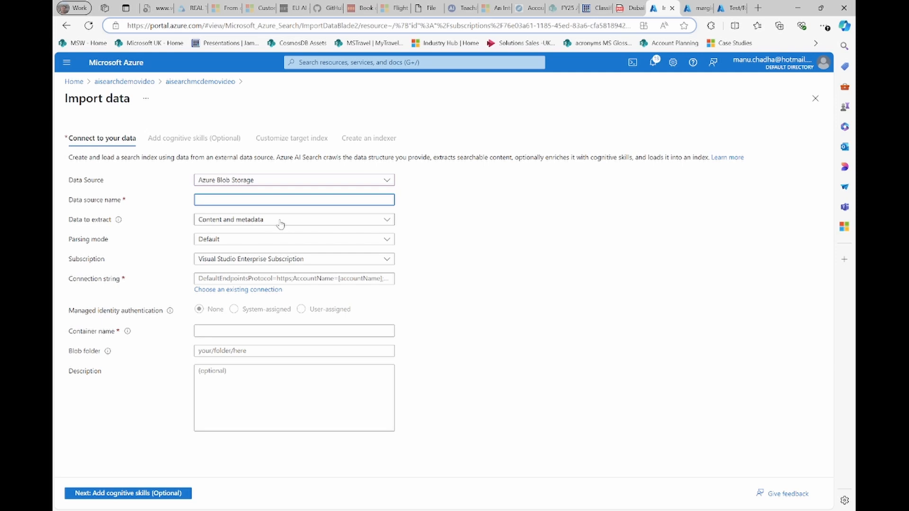
click(260, 291)
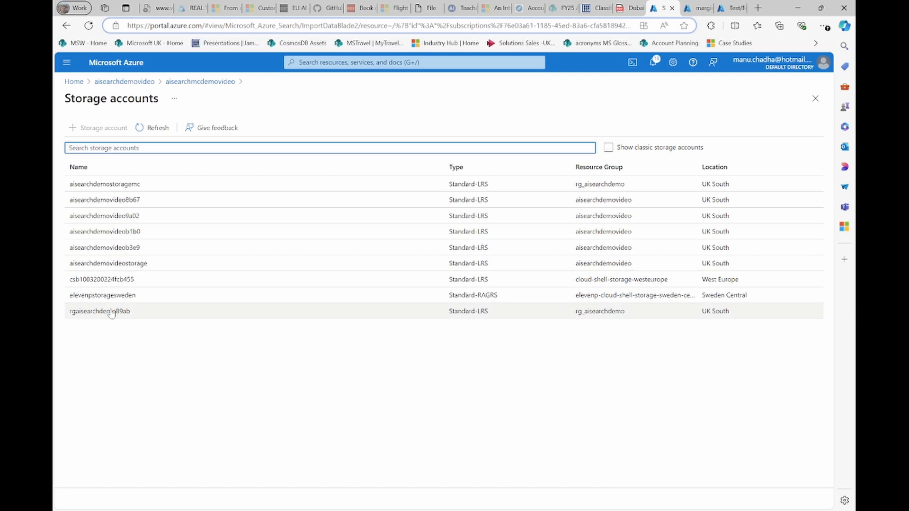
click(124, 267)
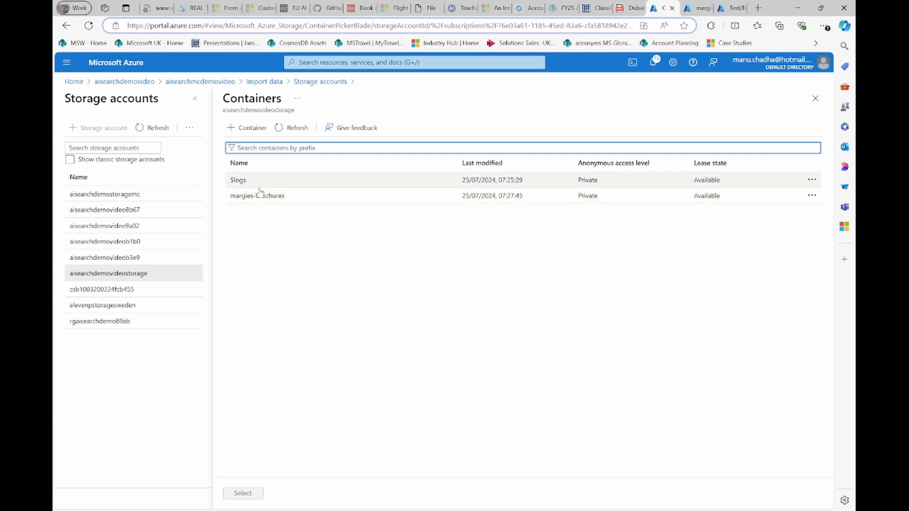
click(259, 197)
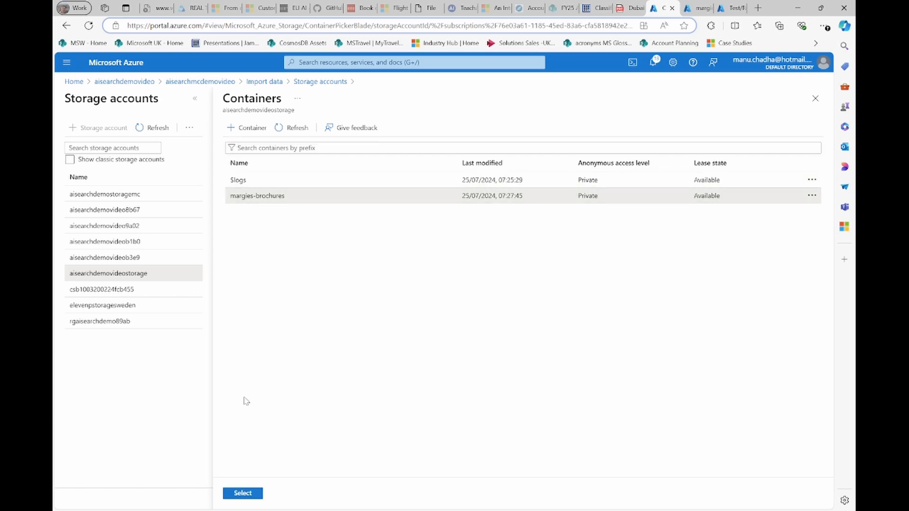
click(213, 84)
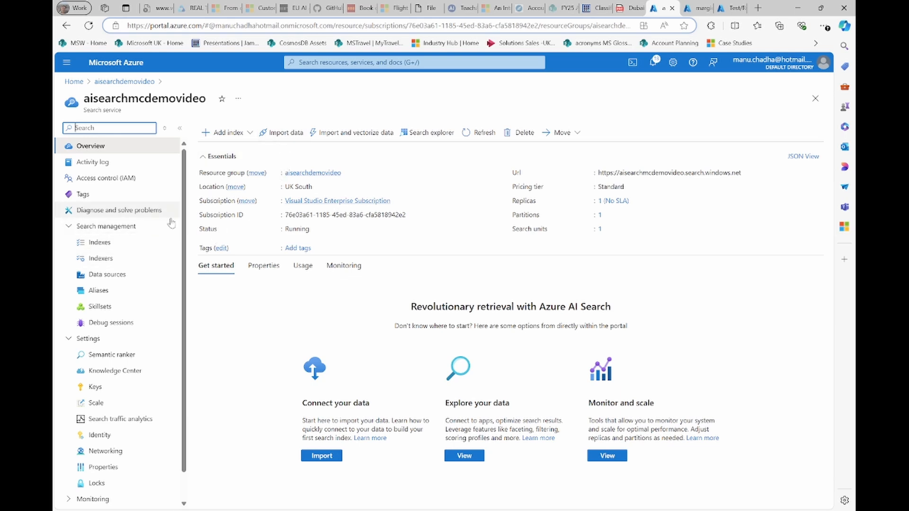
Step: Start a data import in the search service with Azure Blob Storage as the source, and name the data source margies2
click(275, 136)
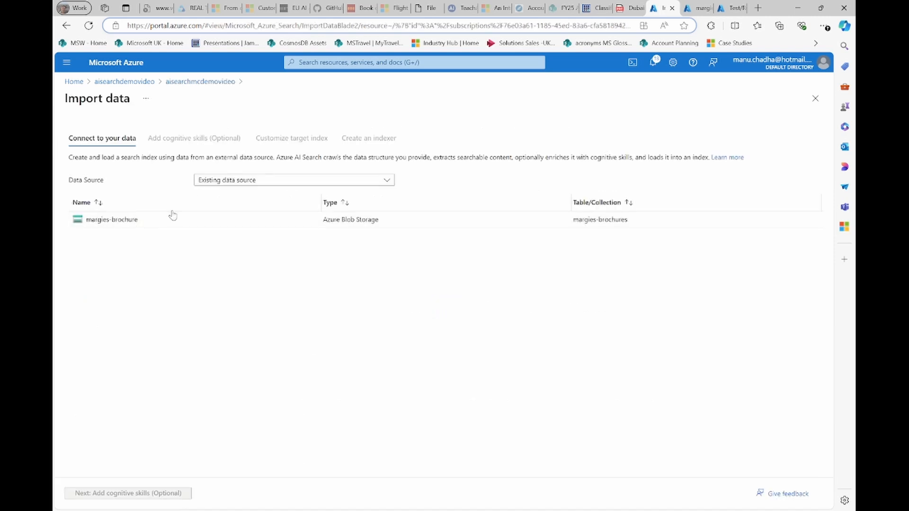
click(266, 182)
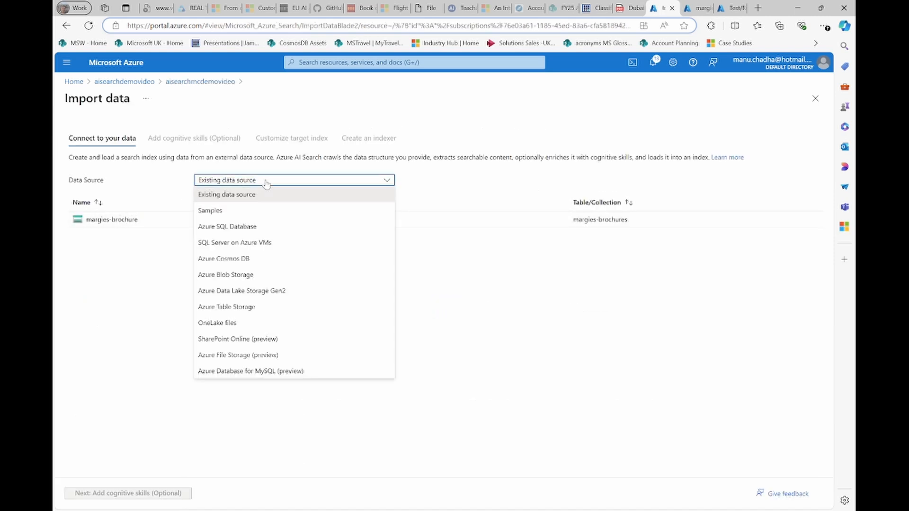
click(234, 274)
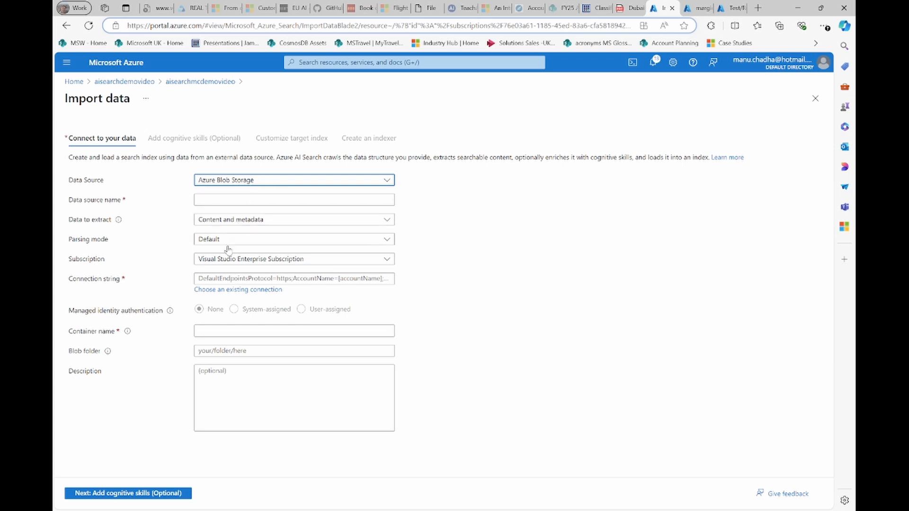
click(216, 329)
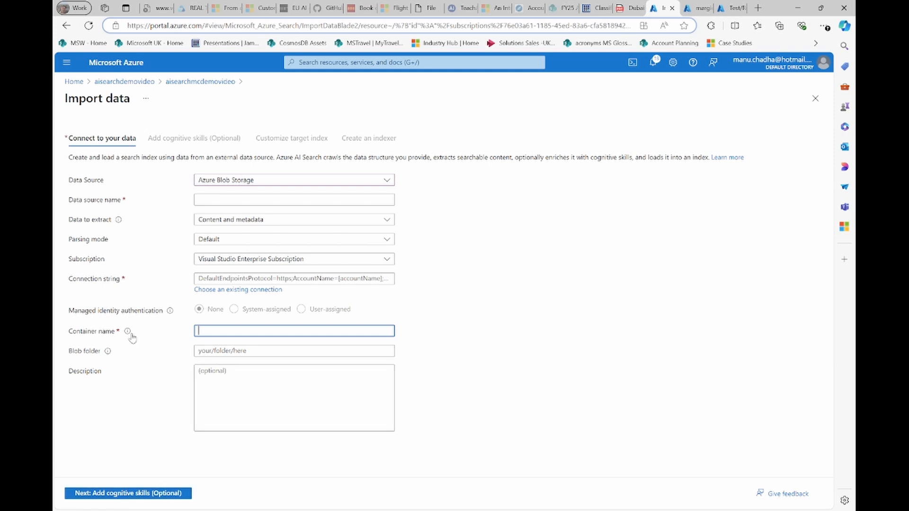
mouse_move(128, 334)
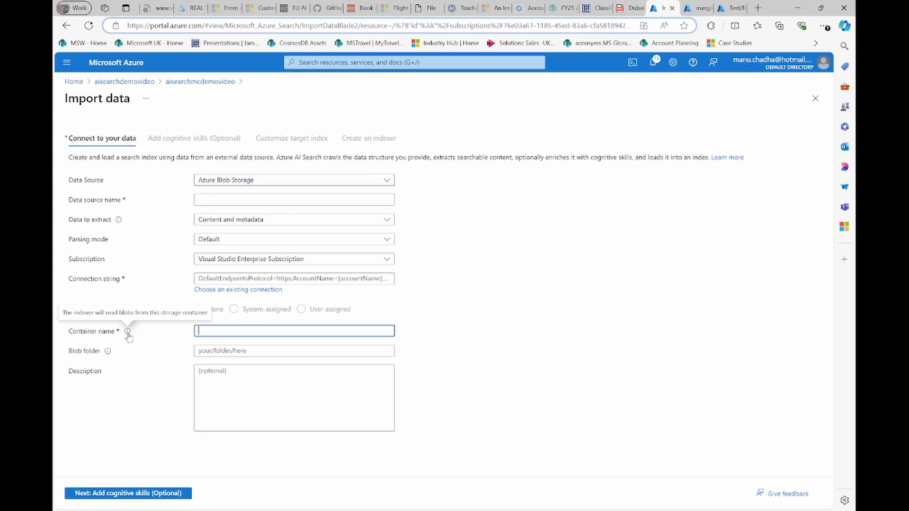
click(128, 494)
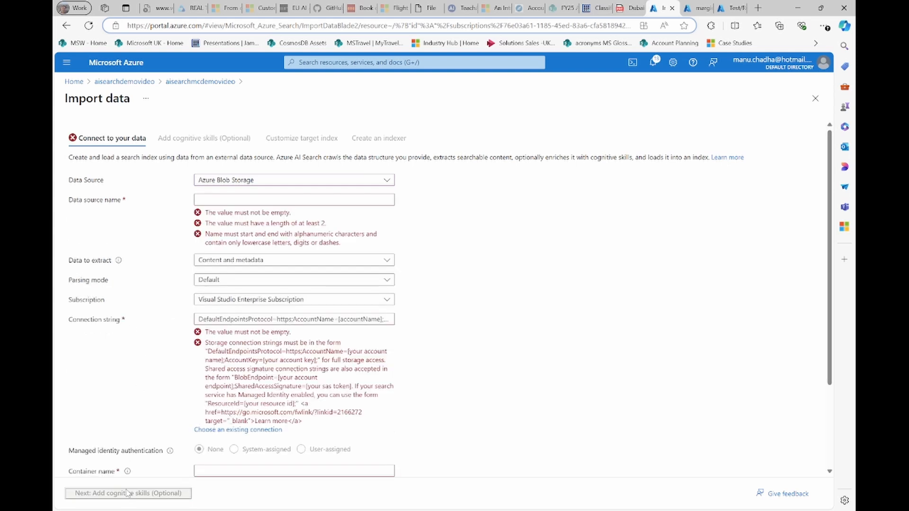
click(226, 201)
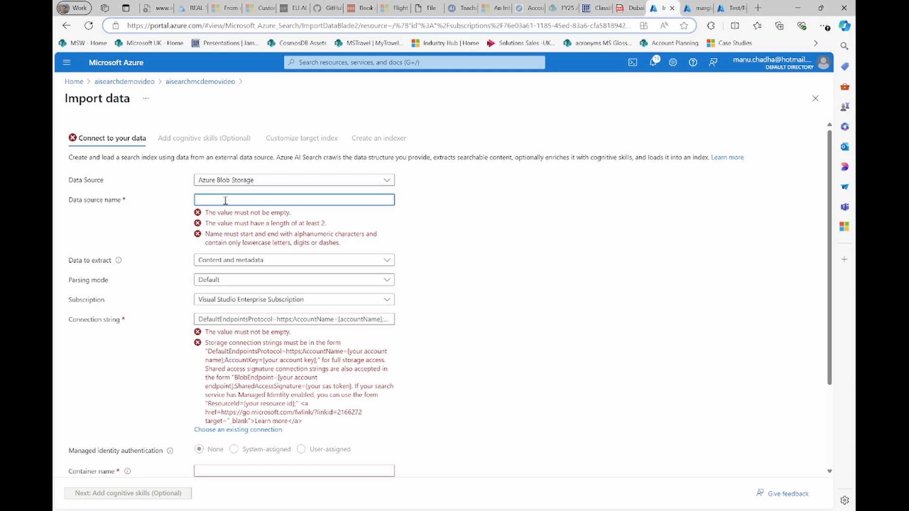
text(margies2)
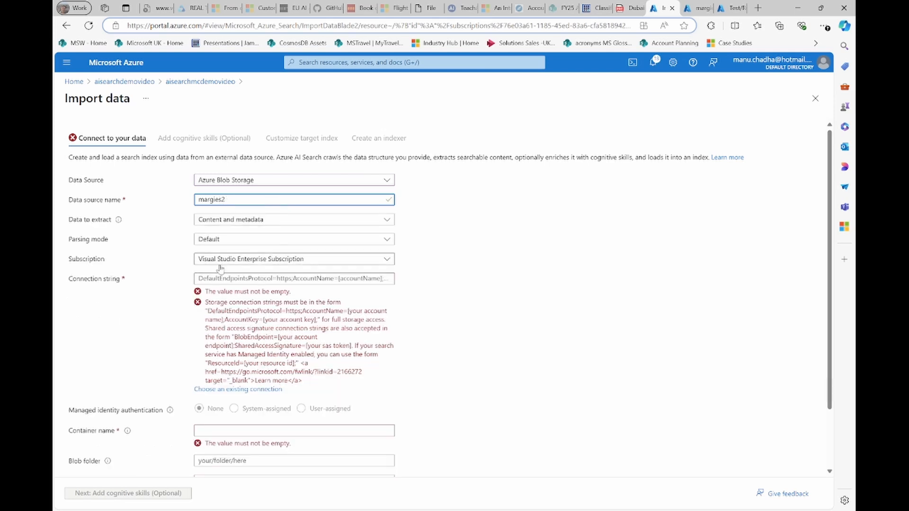
Step: Connect the data source to the margies-brochures container of the existing aisearchdemovideostorage account
click(232, 277)
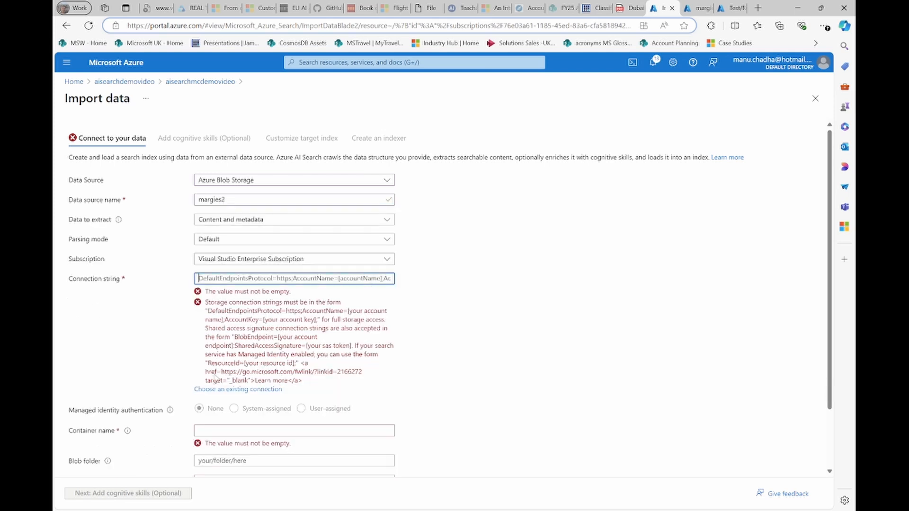
click(224, 390)
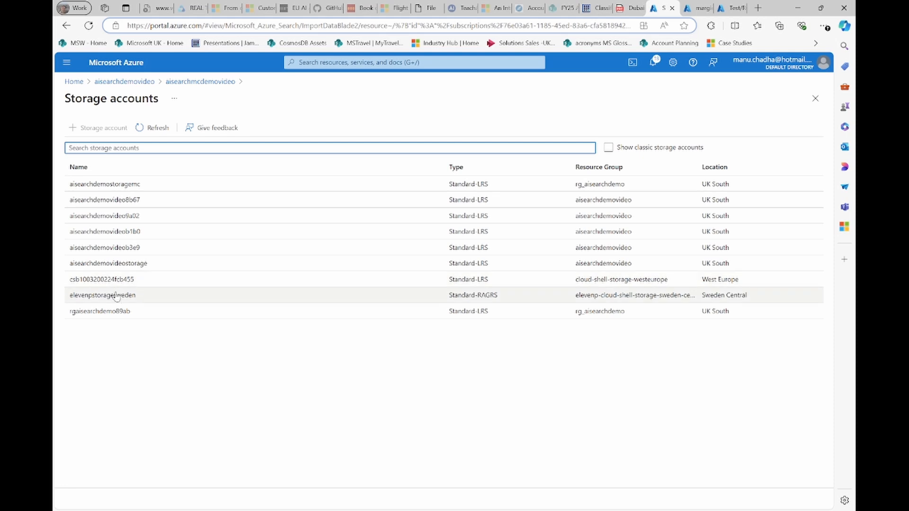
click(113, 268)
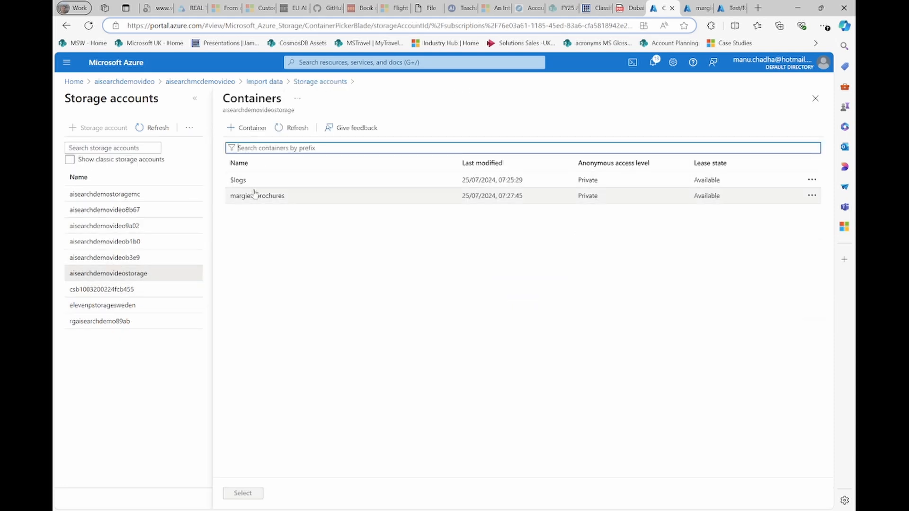
click(255, 196)
click(246, 493)
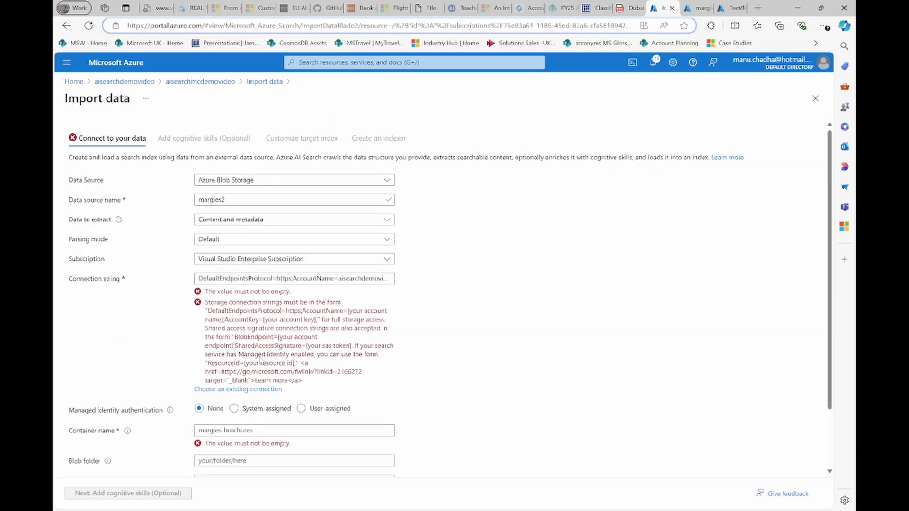
click(264, 332)
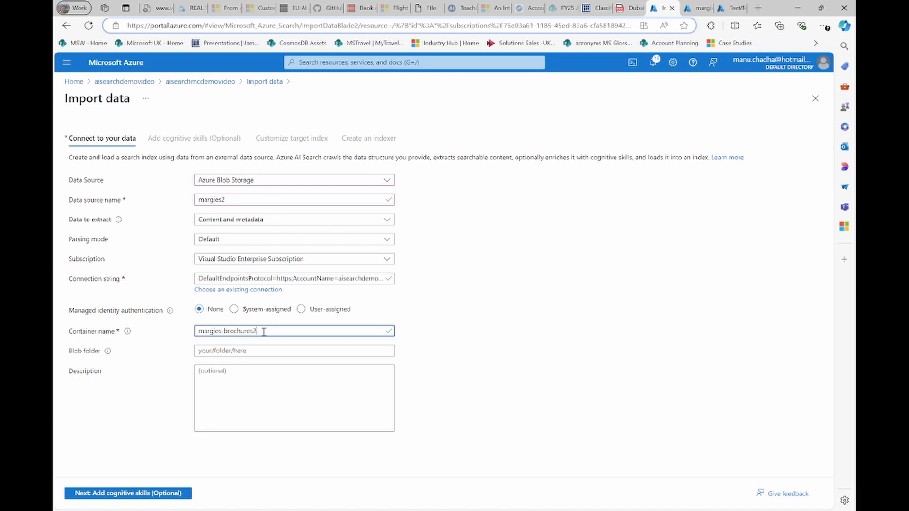
click(122, 494)
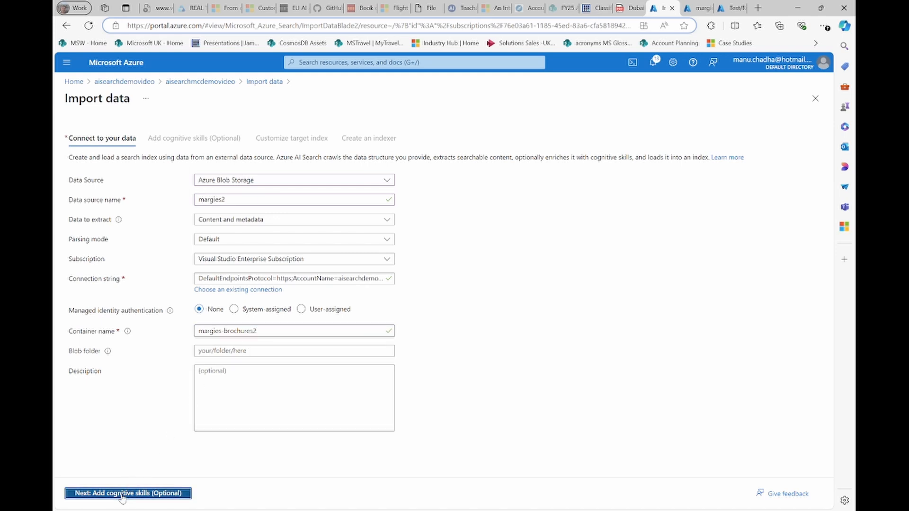
click(316, 333)
key(BackSpace)
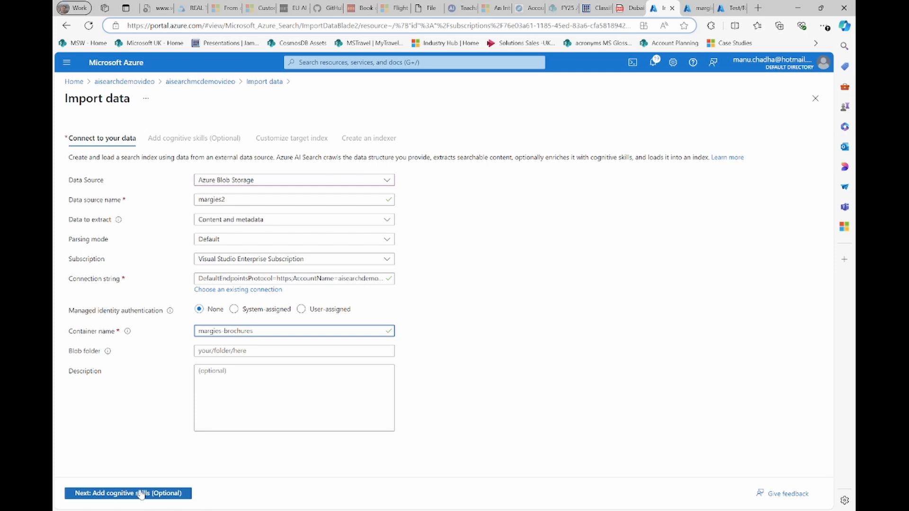
Step: Continue the import to the cognitive skills and attach the aiservicedemovideo AI Services resource
click(141, 495)
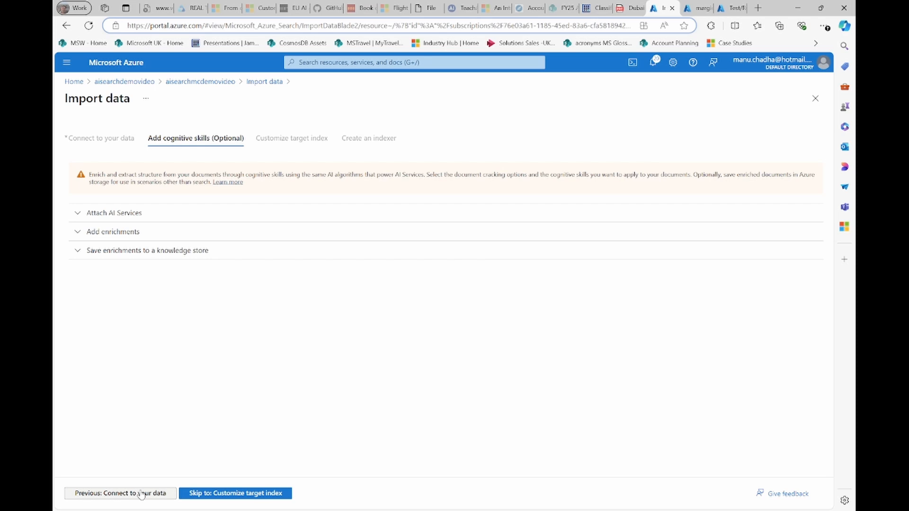
click(79, 214)
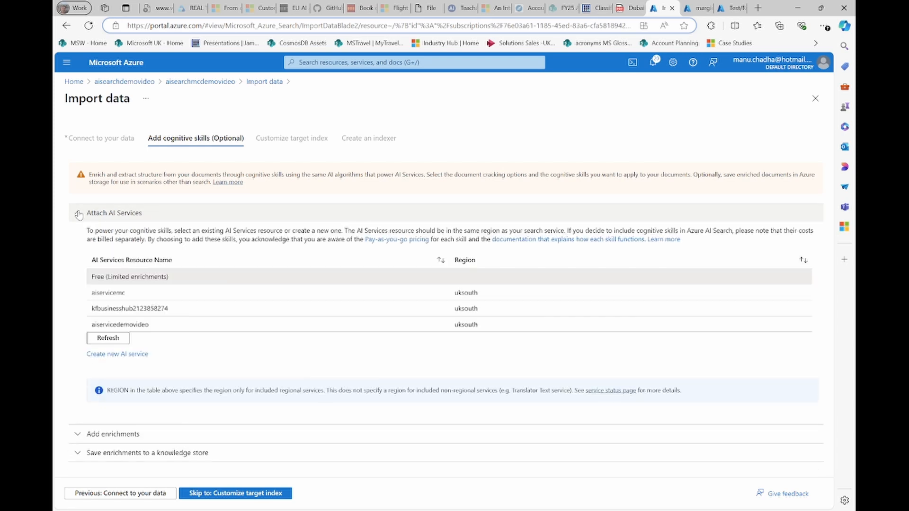
click(109, 325)
Step: Name the enrichment skillset azureblob-skillset2, and try OCR text merging before switching it off to keep content as the source data field
click(78, 434)
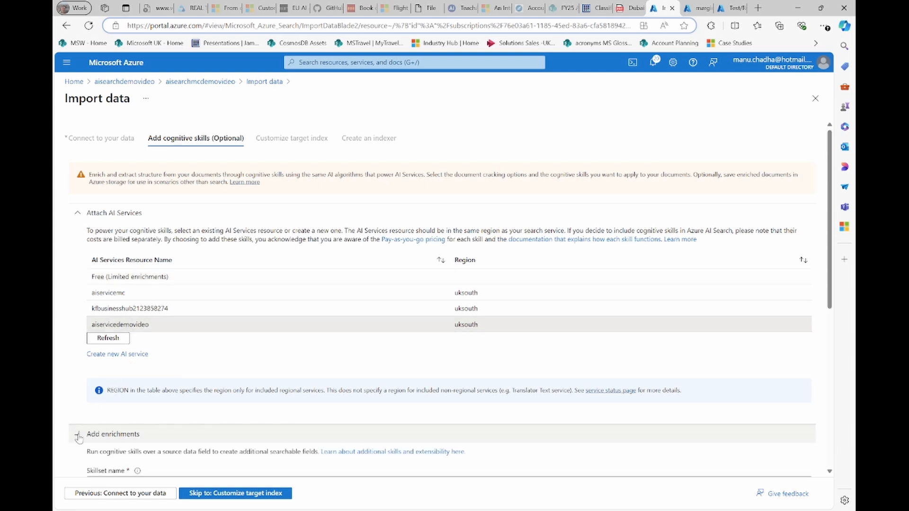
scroll(172, 402, down, 5)
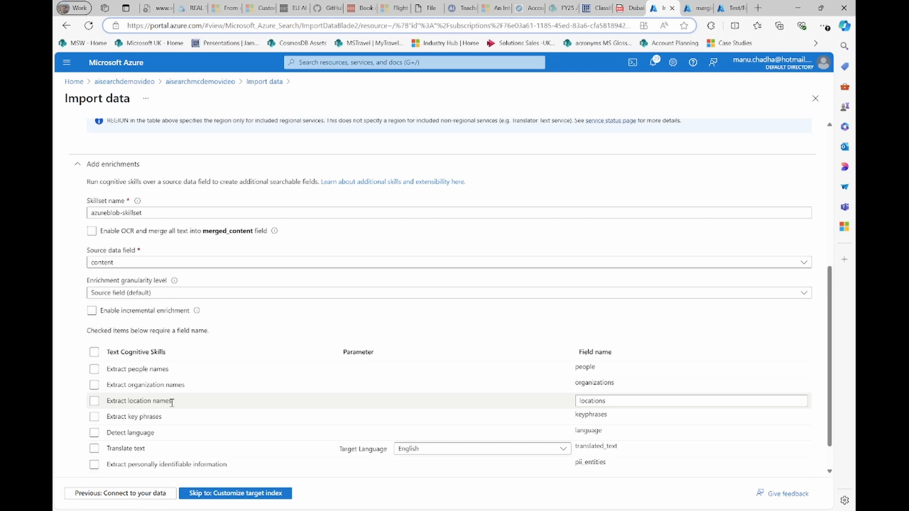
click(92, 233)
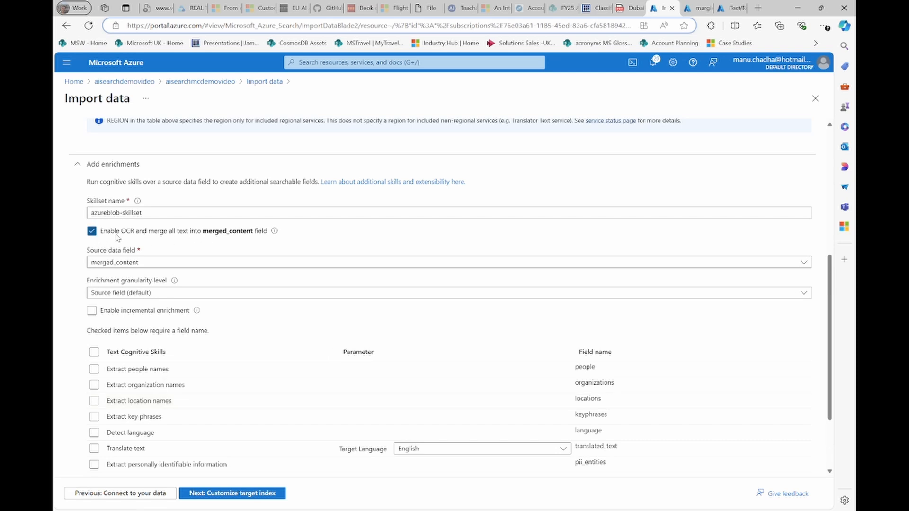
click(159, 212)
text(2)
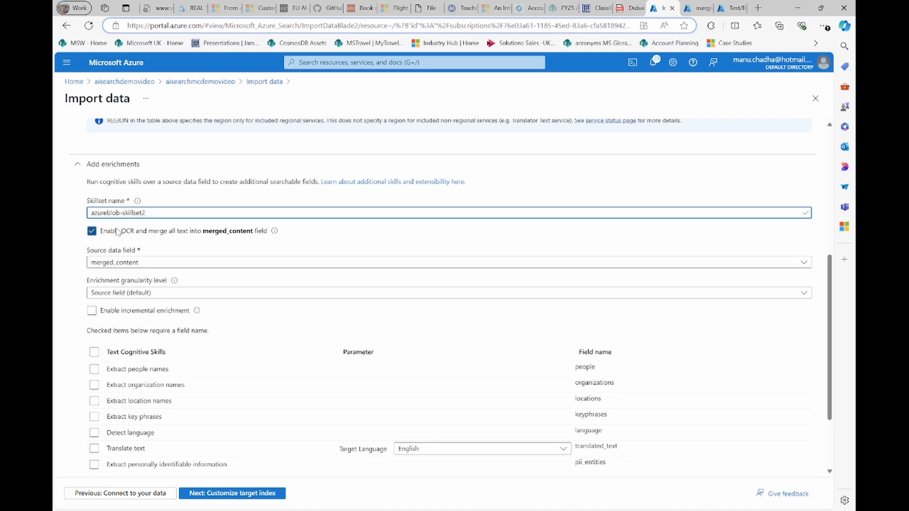
drag(203, 232, 257, 238)
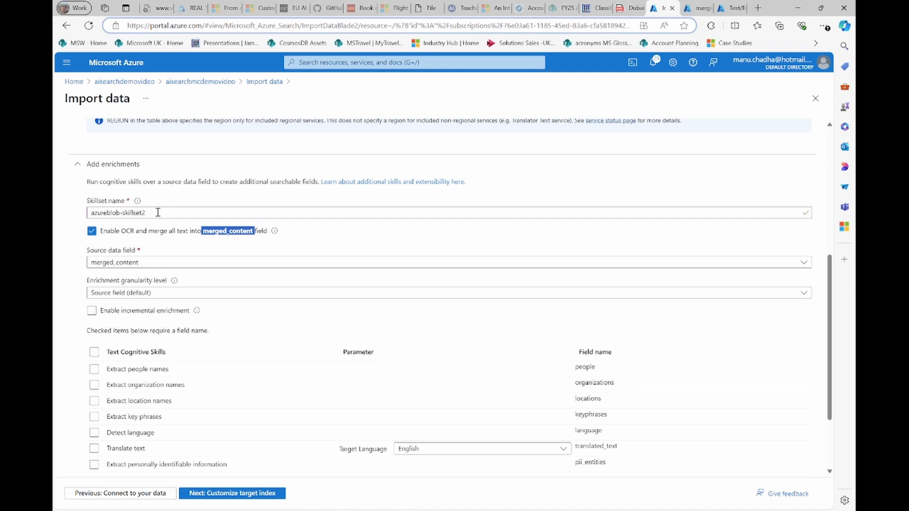
click(213, 233)
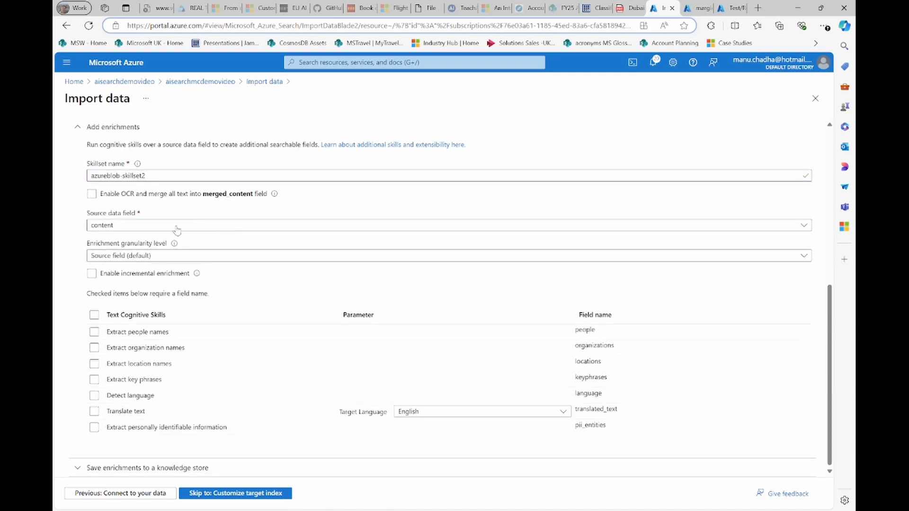
click(177, 227)
click(67, 267)
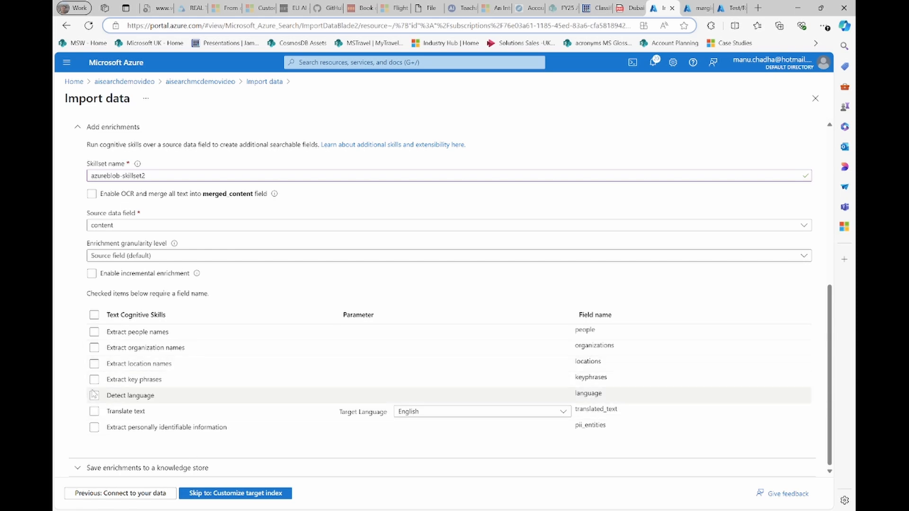
Step: Add the English Translate text and Extract people names skills, and continue to the target index fields
click(95, 412)
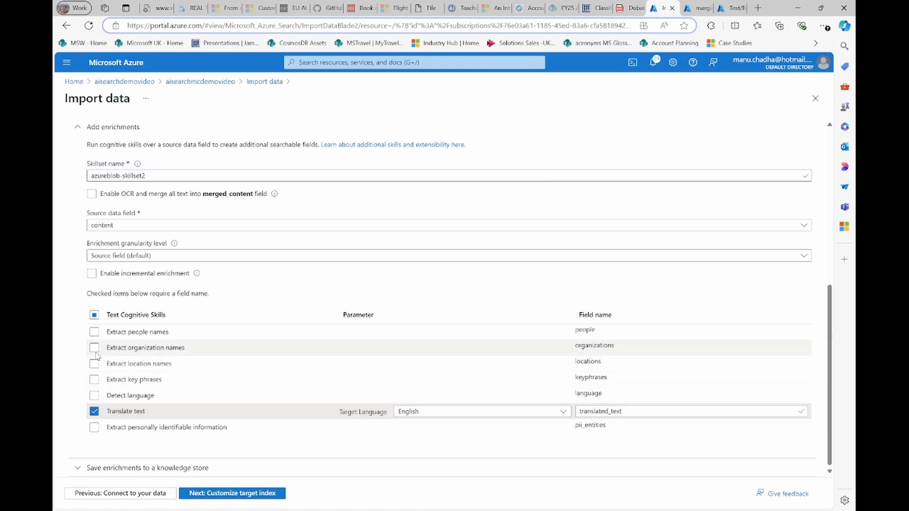
click(95, 334)
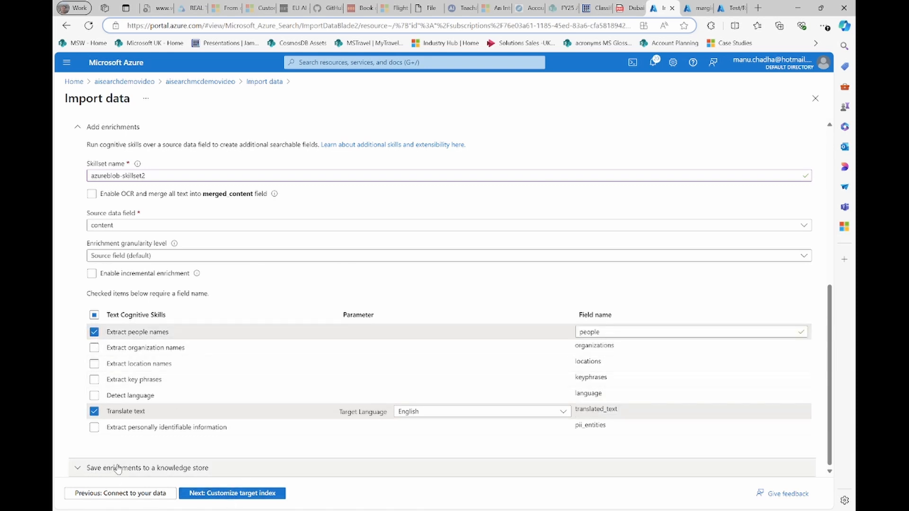
click(221, 494)
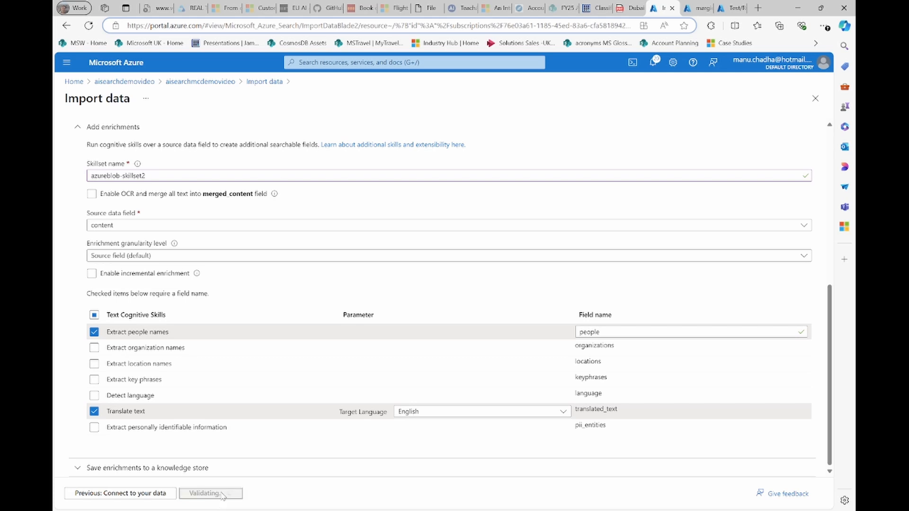
scroll(257, 362, down, 2)
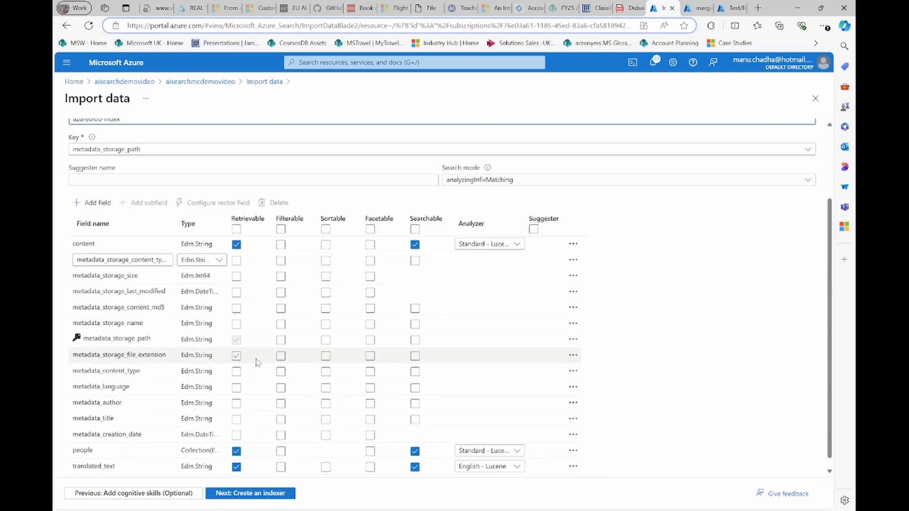
click(257, 363)
scroll(257, 363, down, 1)
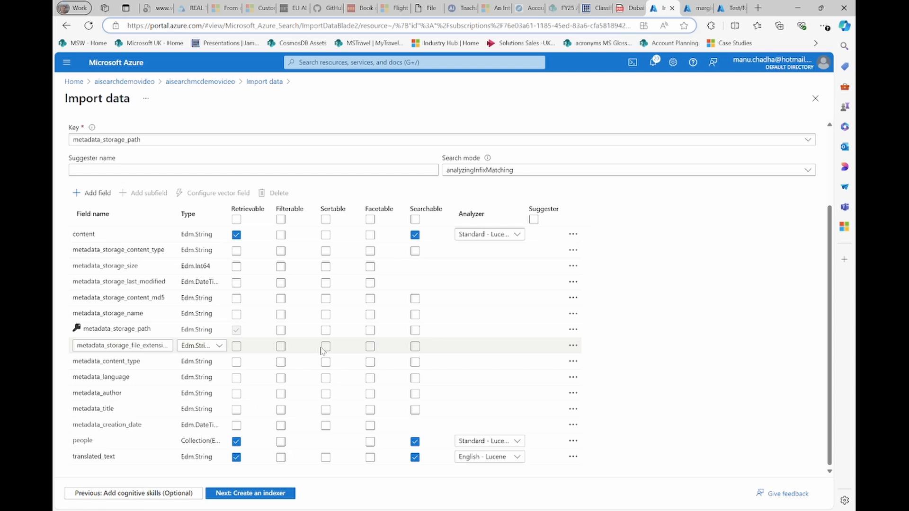
Step: Name the target index azureblob-index2, keeping metadata_storage_path as its key, and continue to the indexer settings
click(260, 496)
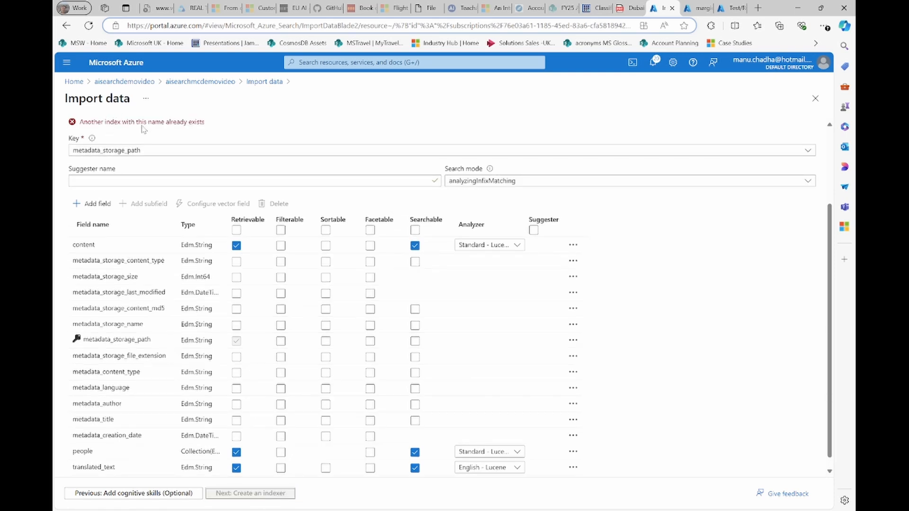
click(160, 151)
scroll(161, 154, up, 2)
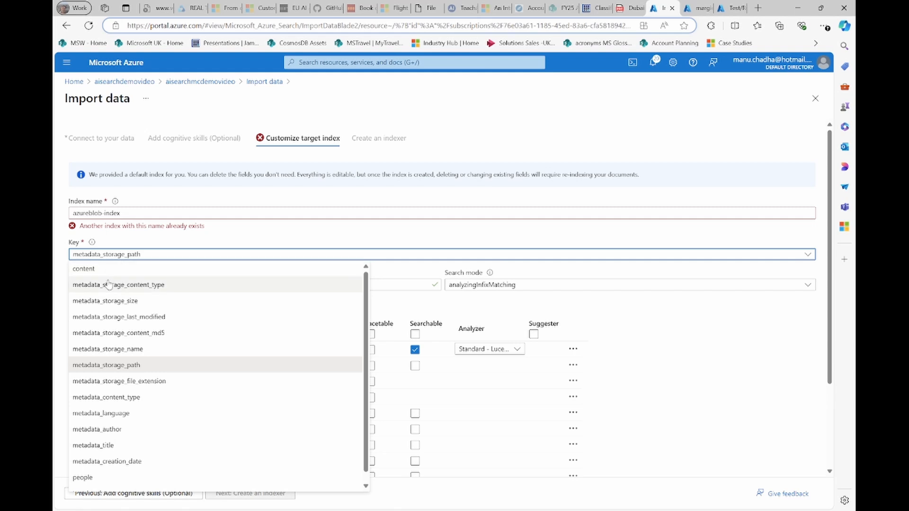
click(137, 244)
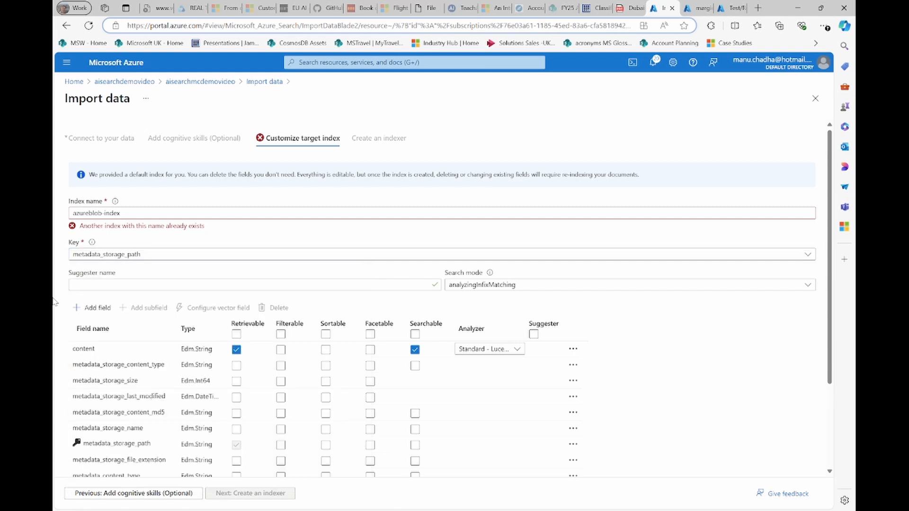
click(144, 213)
text(2)
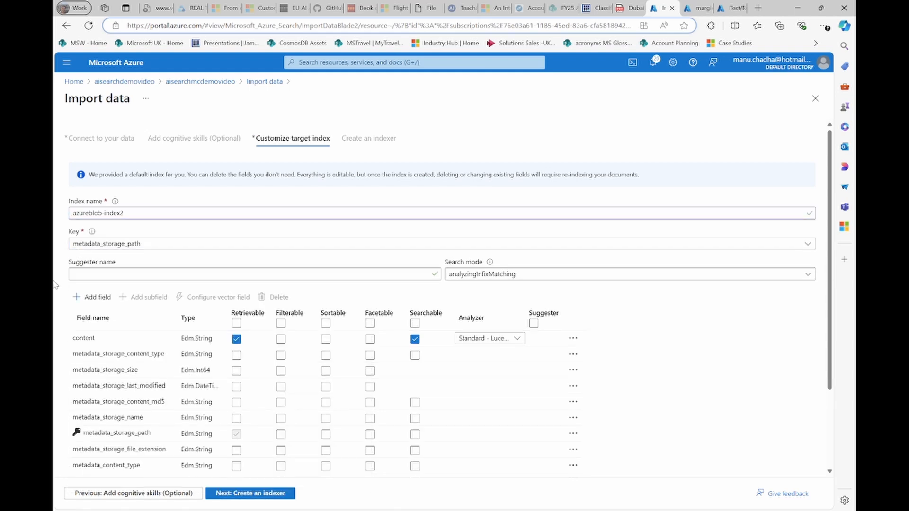
scroll(142, 370, down, 2)
click(255, 494)
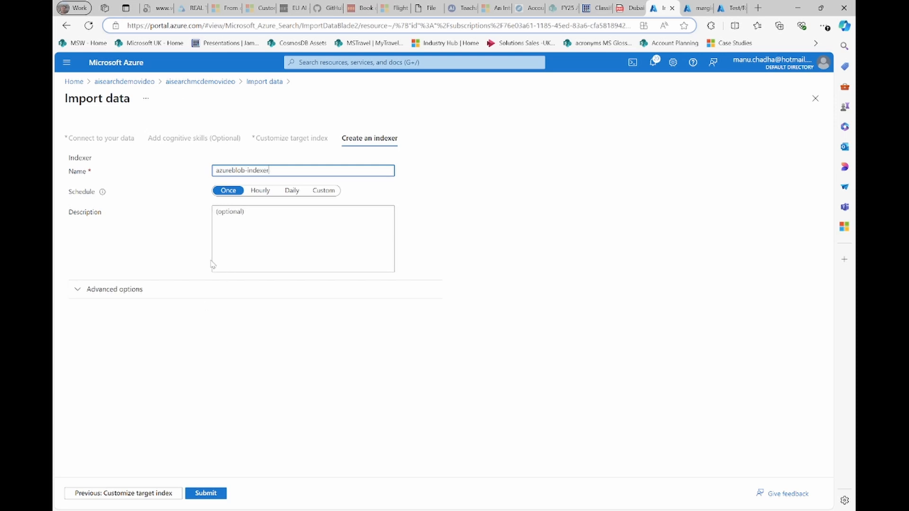
Step: Leave the import unsubmitted, and view the latest execution result of the search service's azureblob-indexer
click(194, 83)
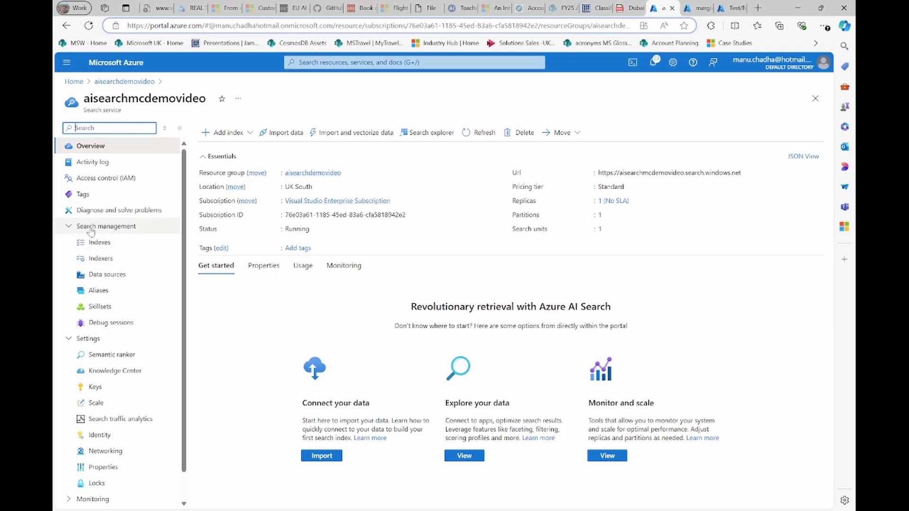
click(100, 258)
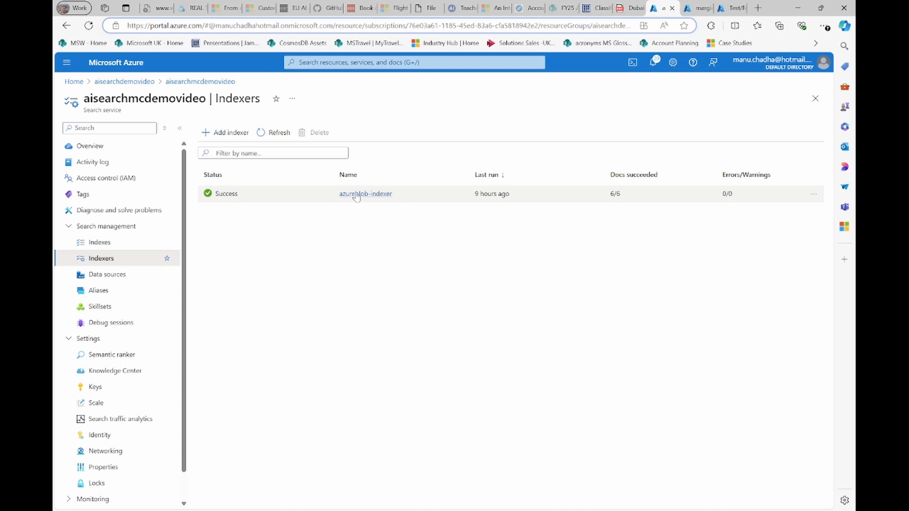
click(357, 194)
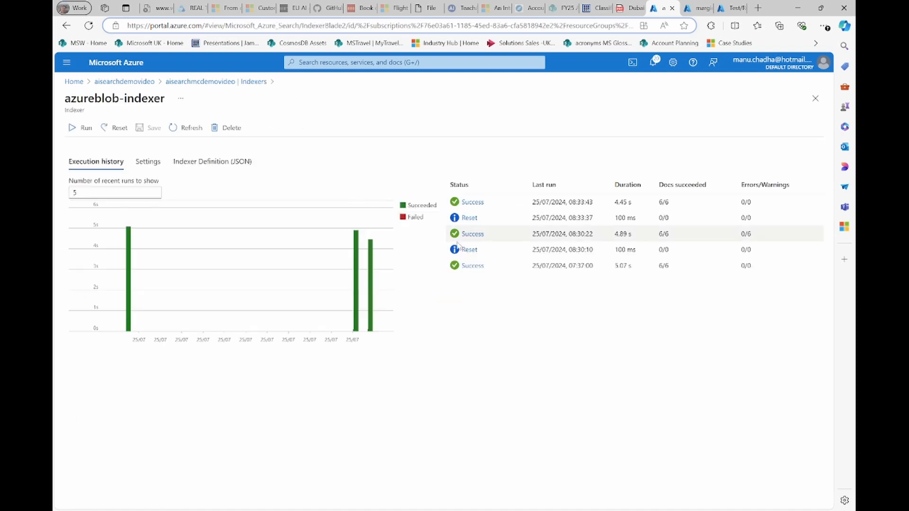
click(472, 205)
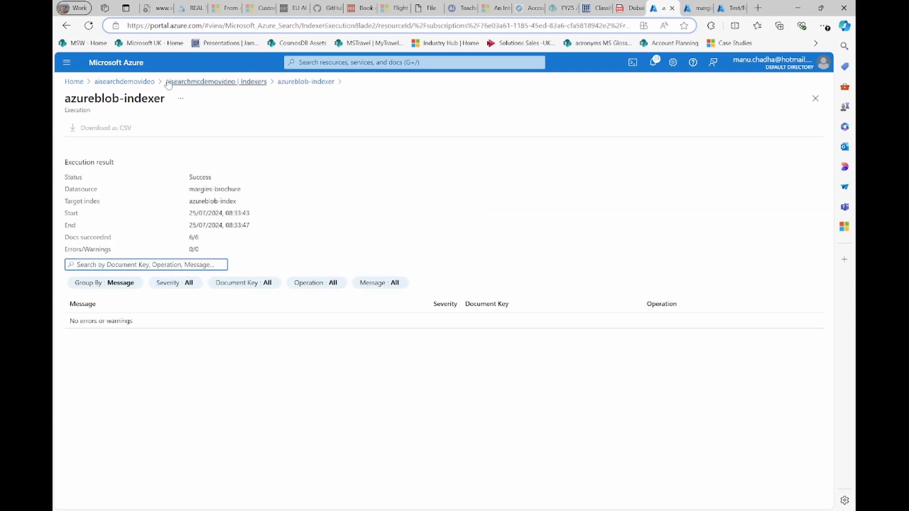
Step: Return through the aisearchdemovideo resource group to the aisearchmcdemovideo search service and open its margies-skillset definition
click(142, 83)
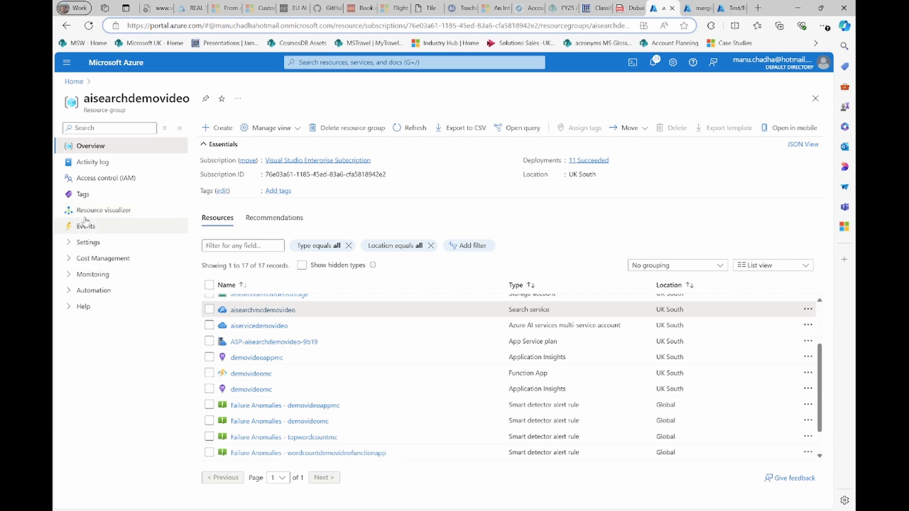
click(252, 312)
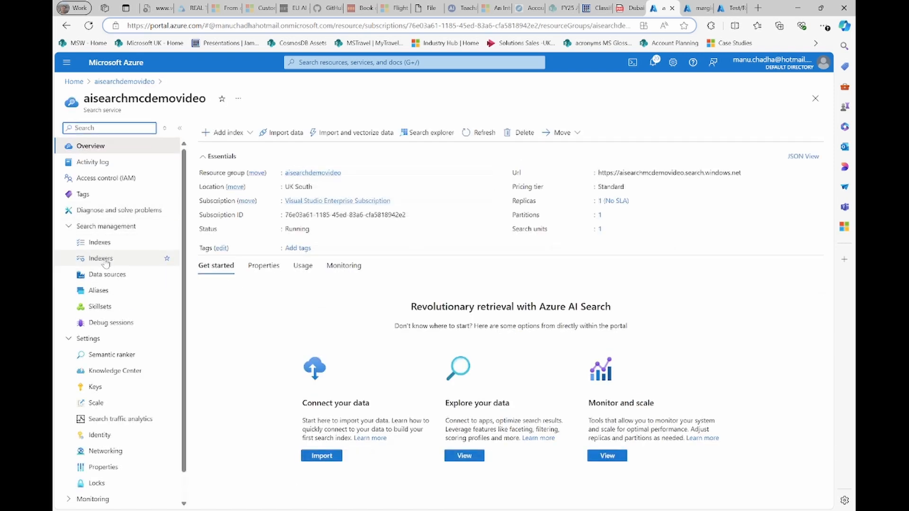
click(100, 307)
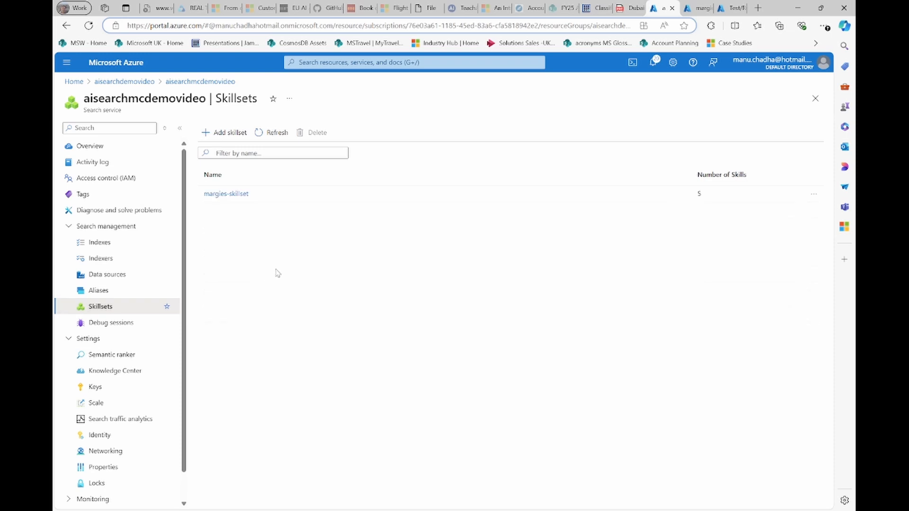
click(243, 201)
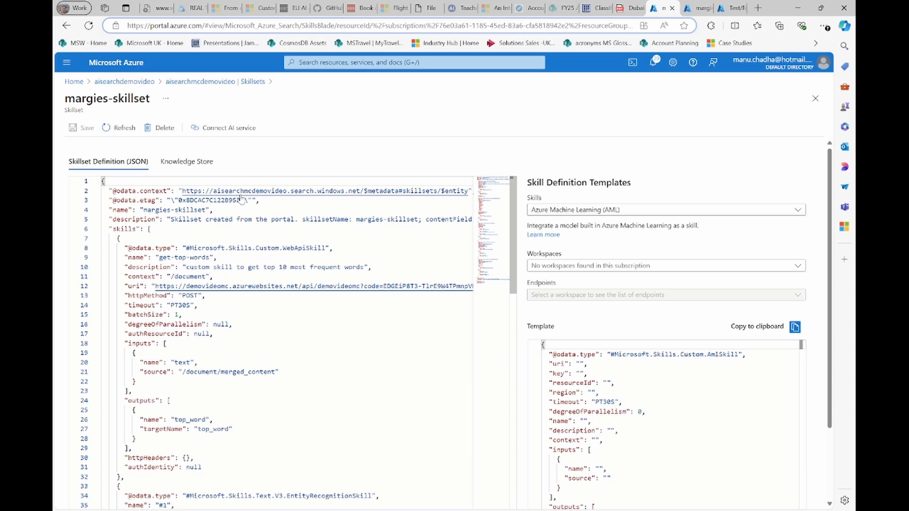
Step: Examine the custom top-words, entity recognition, merge and OCR skills in the margies-skillset JSON definition
scroll(231, 257, down, 5)
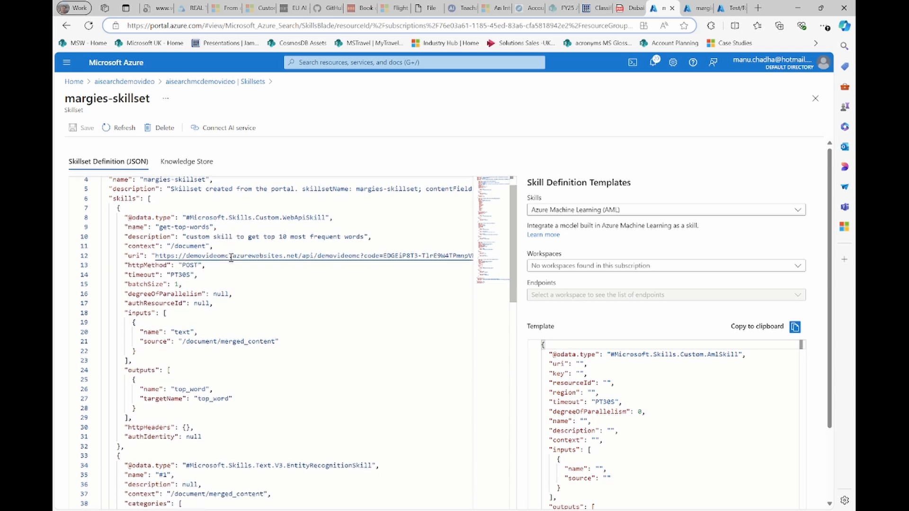
scroll(231, 257, down, 5)
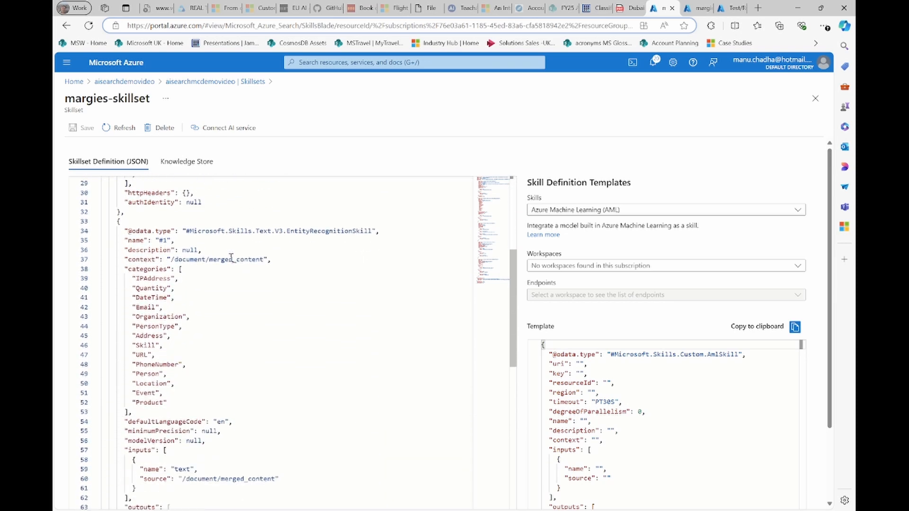
double_click(315, 200)
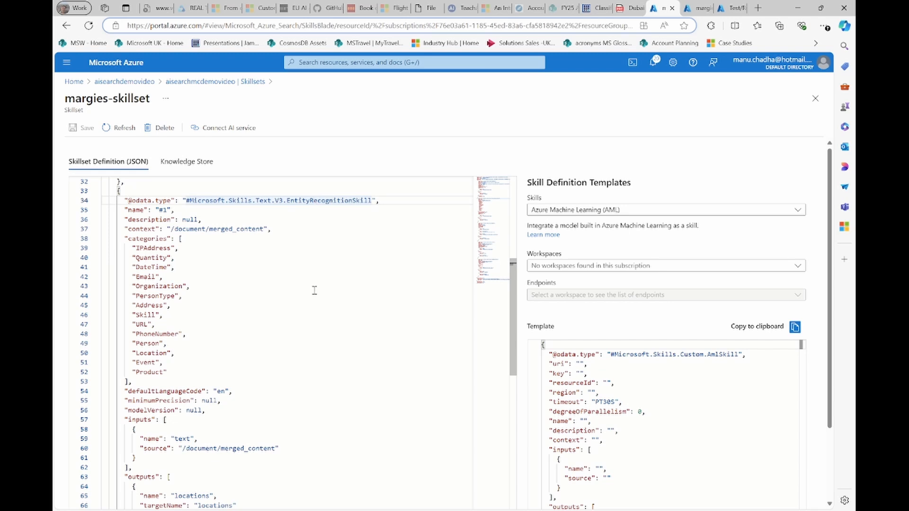
scroll(315, 290, down, 8)
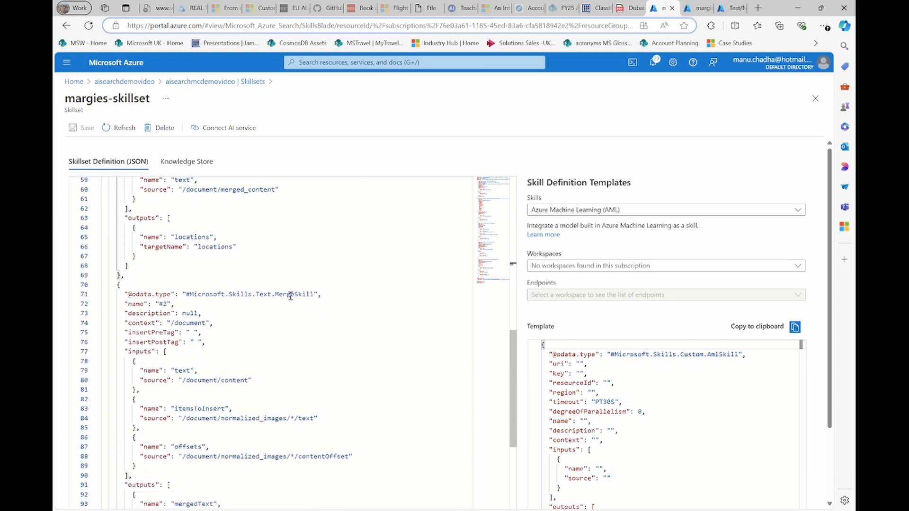
double_click(291, 295)
scroll(293, 313, down, 5)
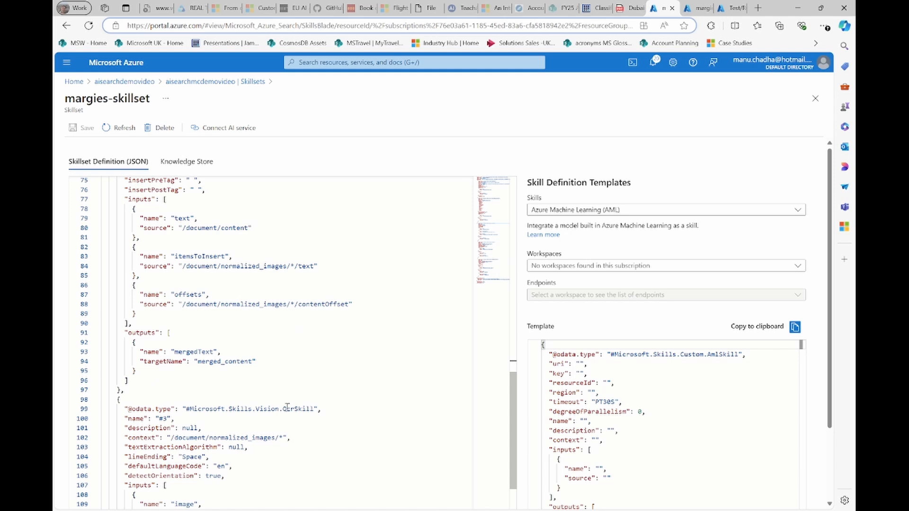
double_click(287, 408)
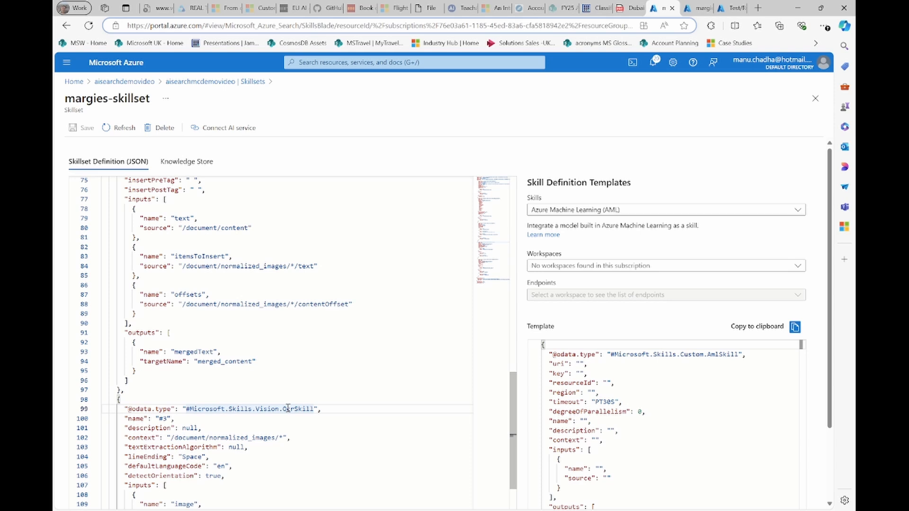
Step: Open azureblob-index from the search service's indexes and examine its field definitions, including the enrichment fields
click(185, 82)
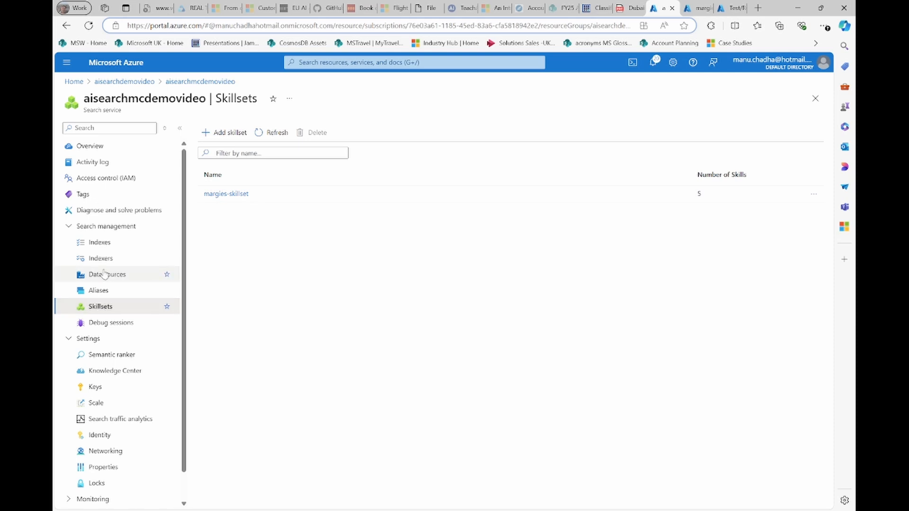
click(105, 247)
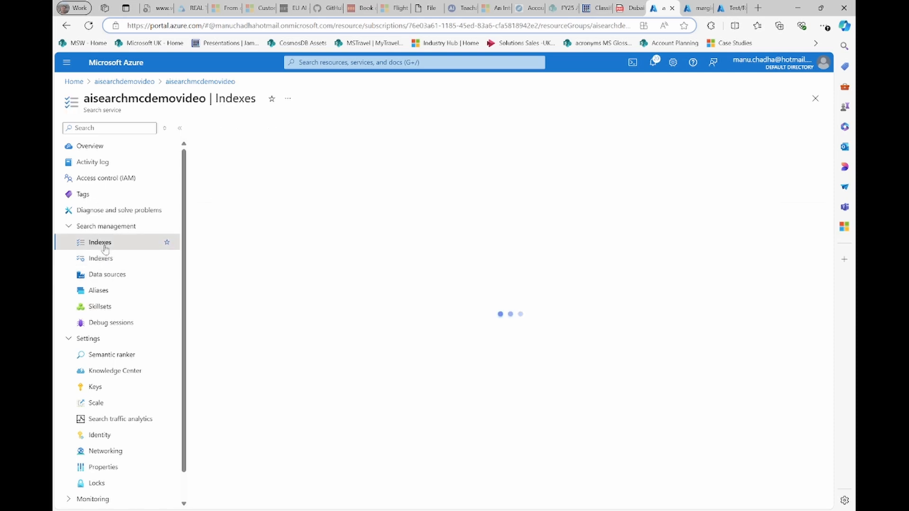
click(232, 195)
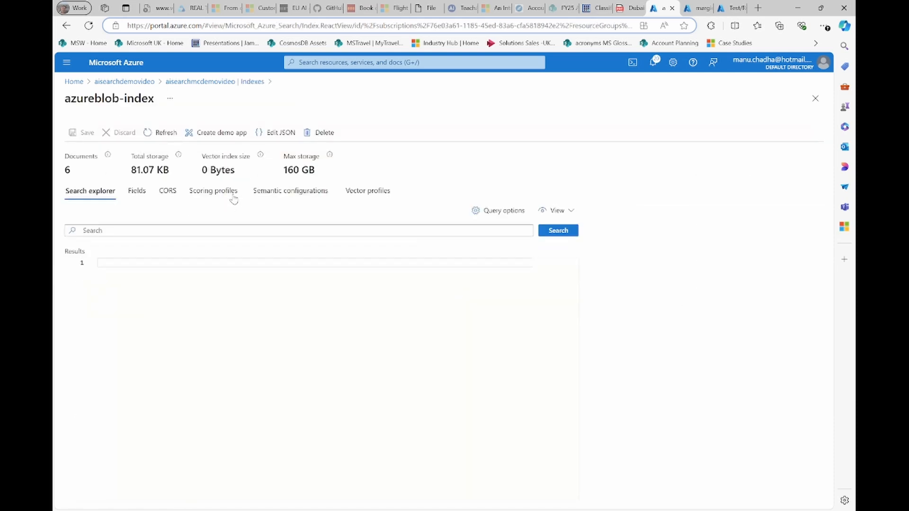
click(135, 193)
scroll(141, 345, down, 3)
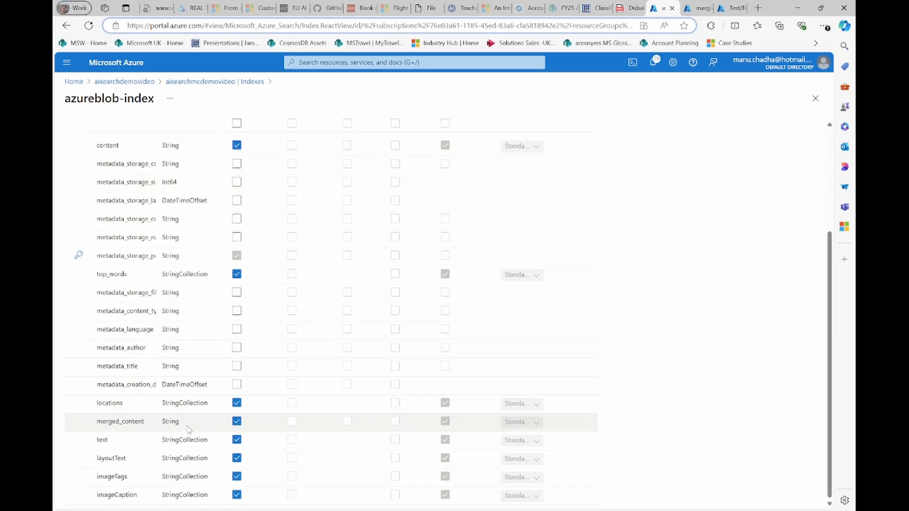
scroll(188, 429, up, 5)
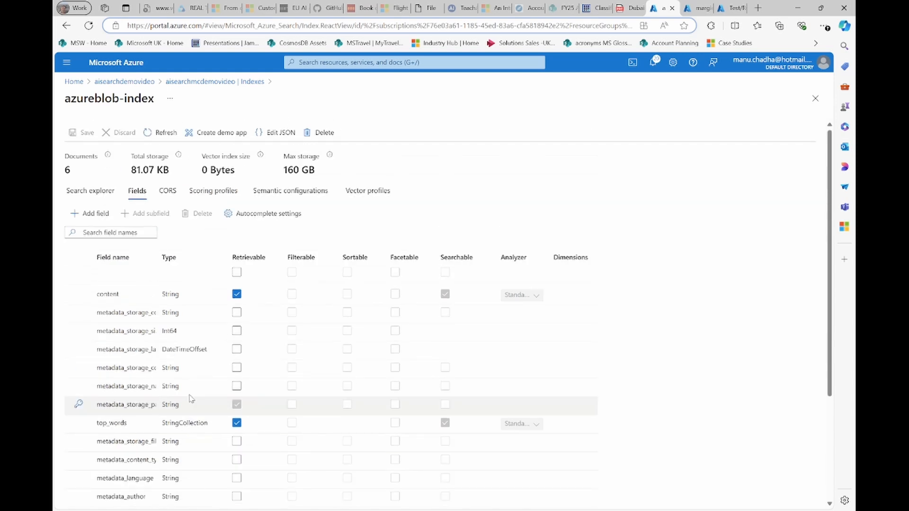
click(101, 193)
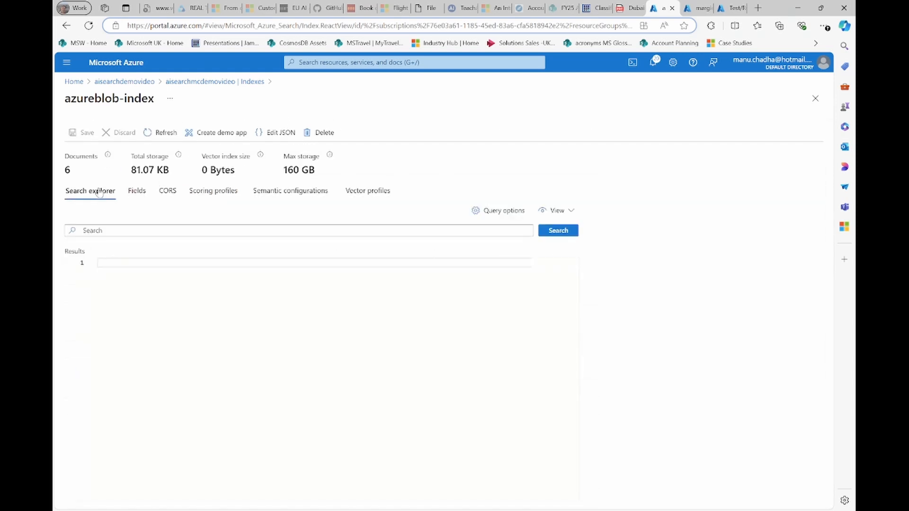
Step: Open the search service's Search explorer in JSON view and run the wildcard query "search": "*" on azureblob-index
click(183, 83)
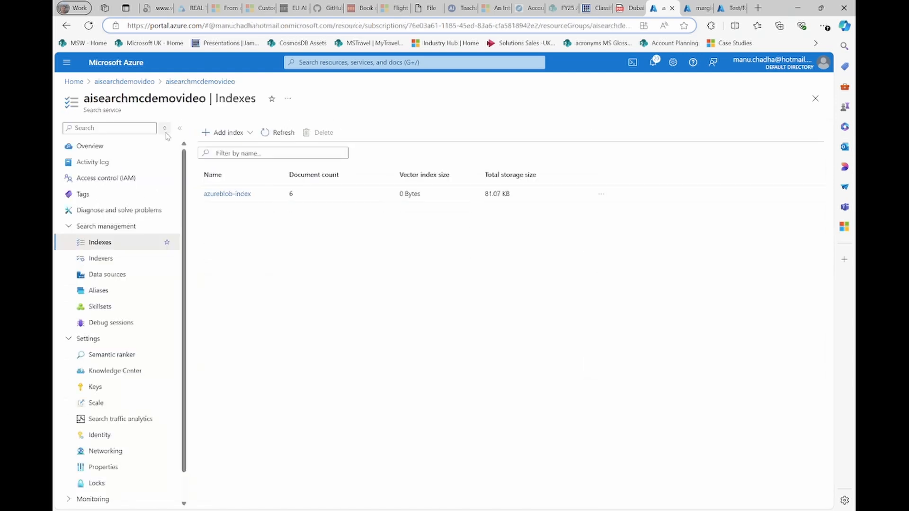
click(103, 151)
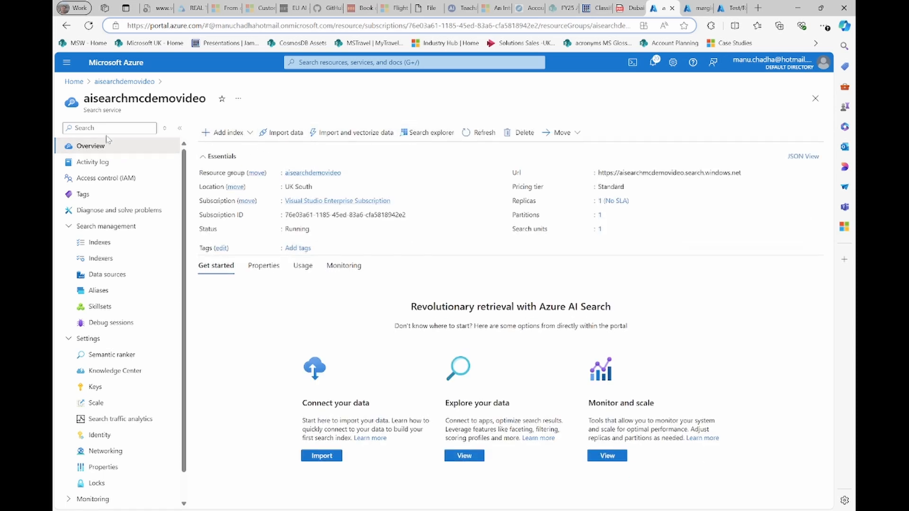
click(425, 133)
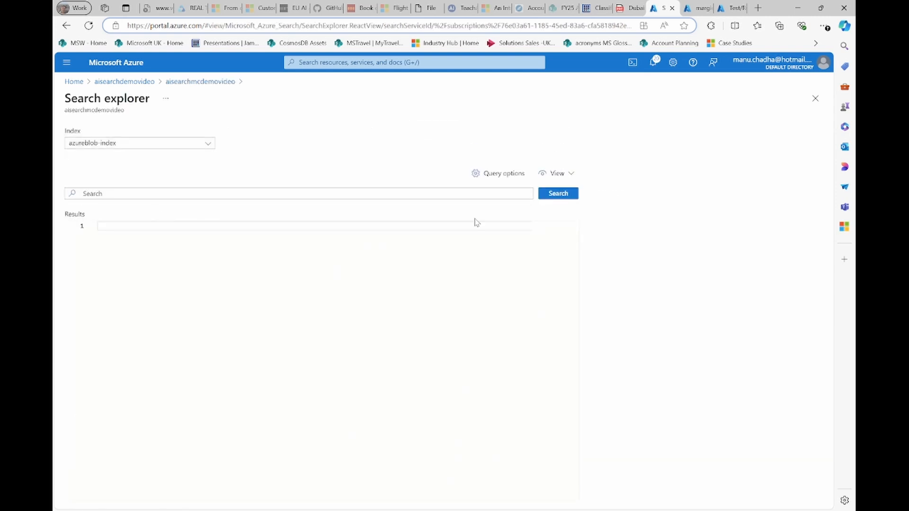
click(555, 173)
click(559, 228)
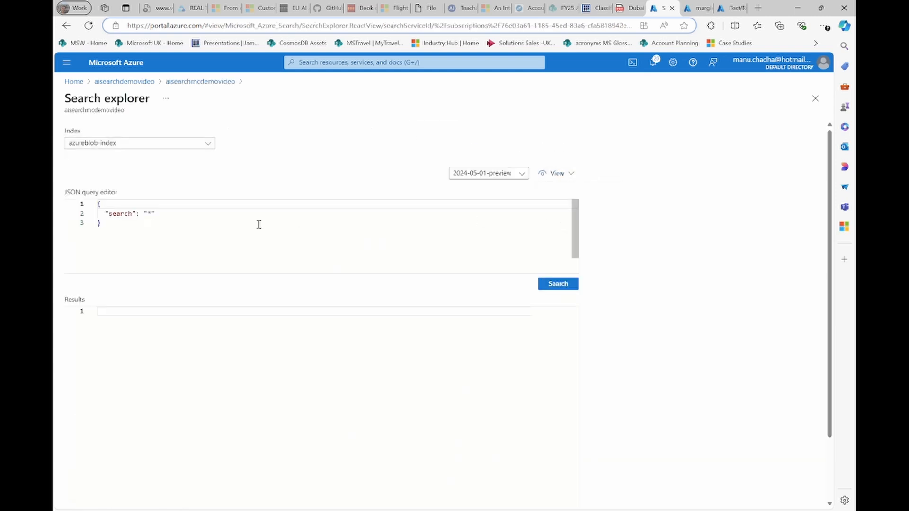
click(564, 284)
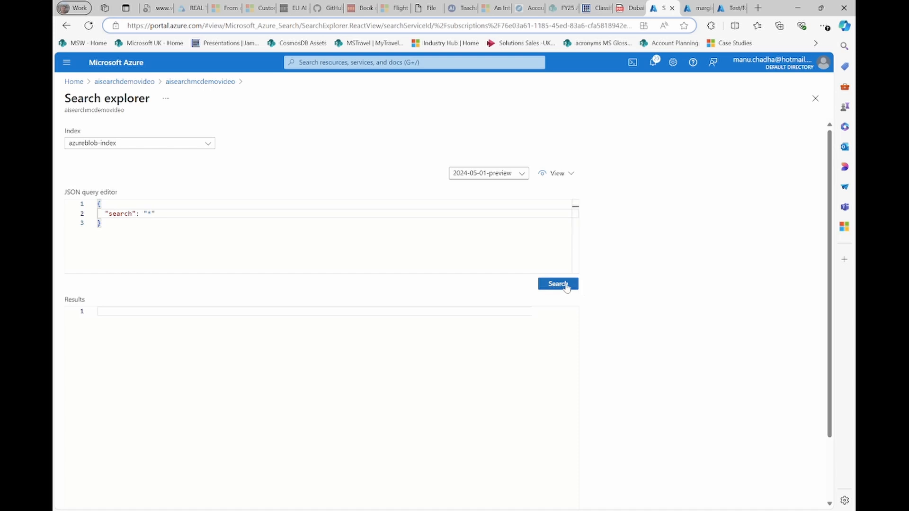
Step: Examine the first result document's content, top_words, locations, merged_content, text, layoutText and imageTags fields
scroll(294, 387, down, 3)
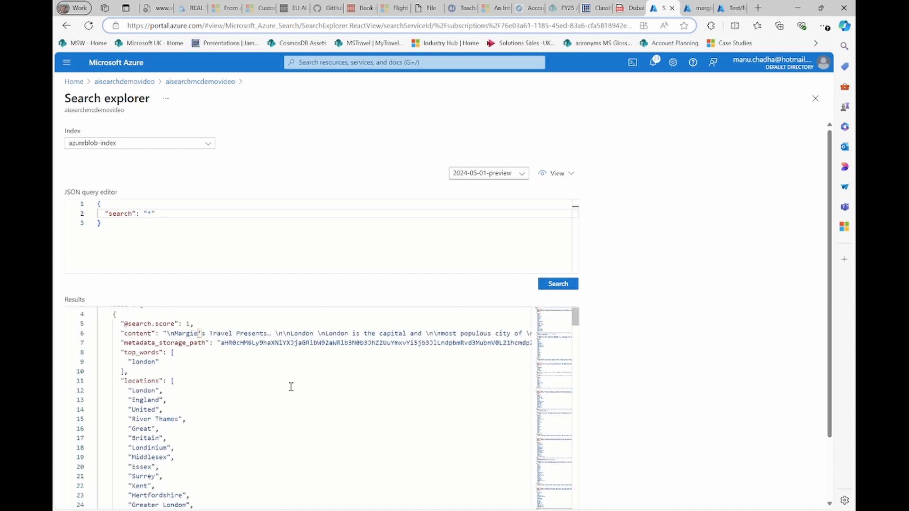
scroll(291, 388, up, 1)
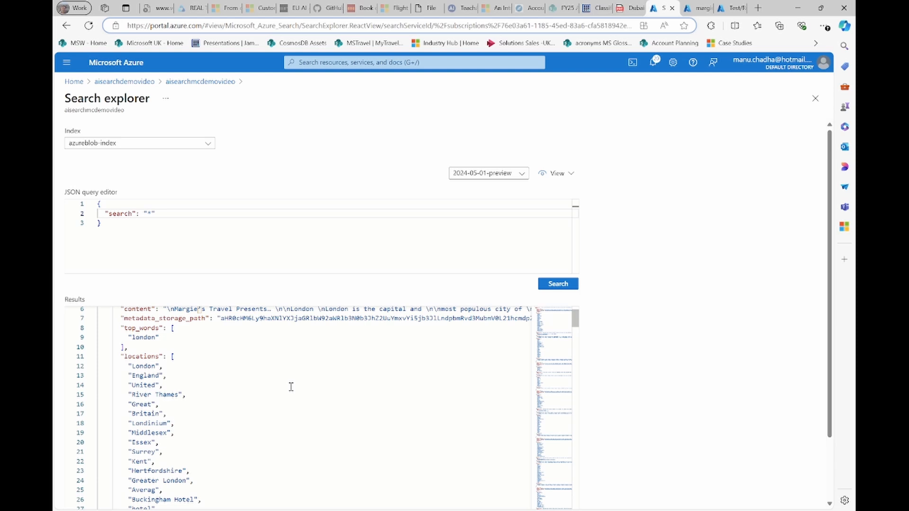
click(140, 357)
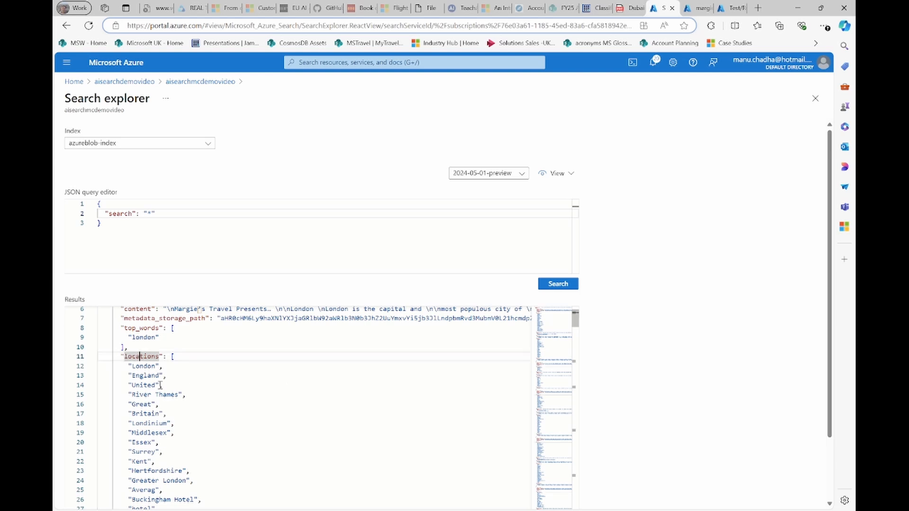
scroll(160, 386, down, 1)
scroll(160, 386, up, 2)
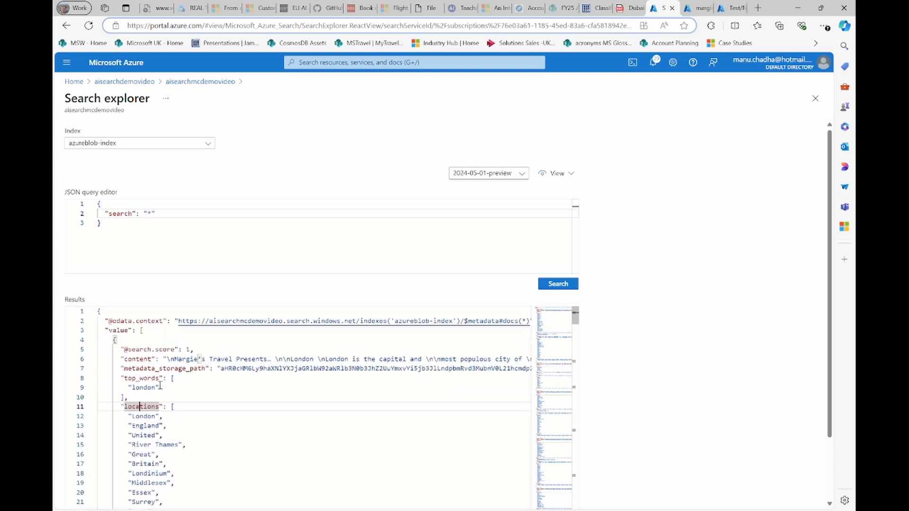
double_click(137, 359)
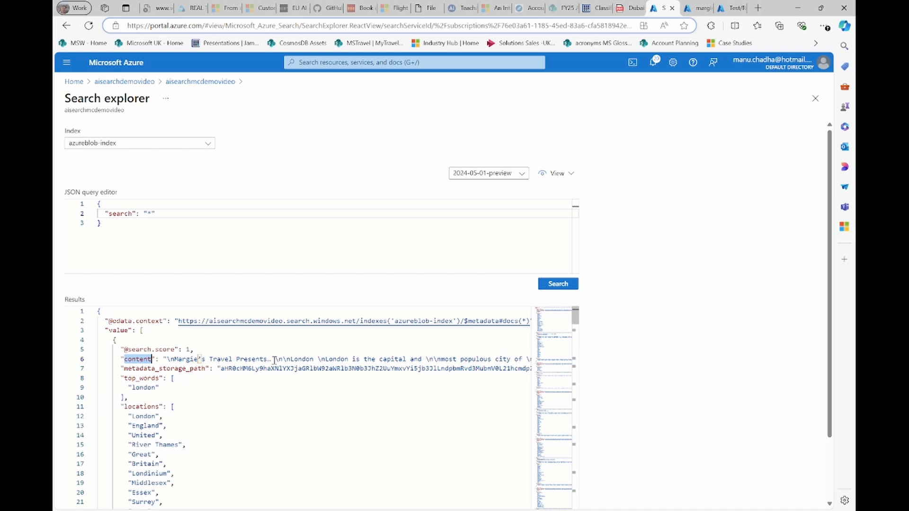
scroll(272, 377, down, 10)
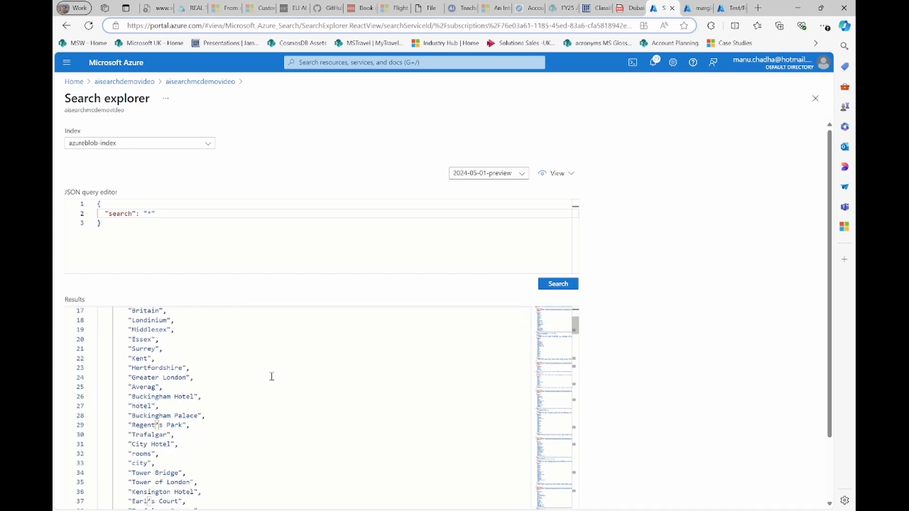
double_click(241, 389)
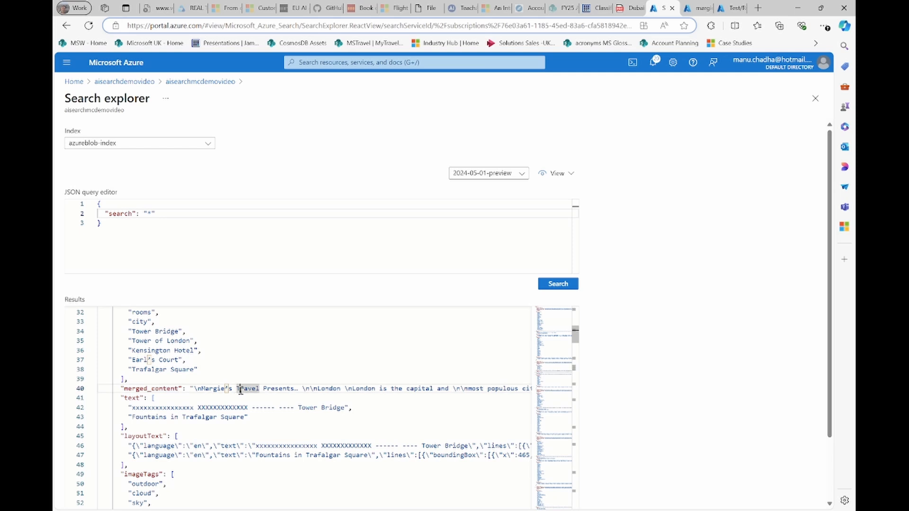
key(End)
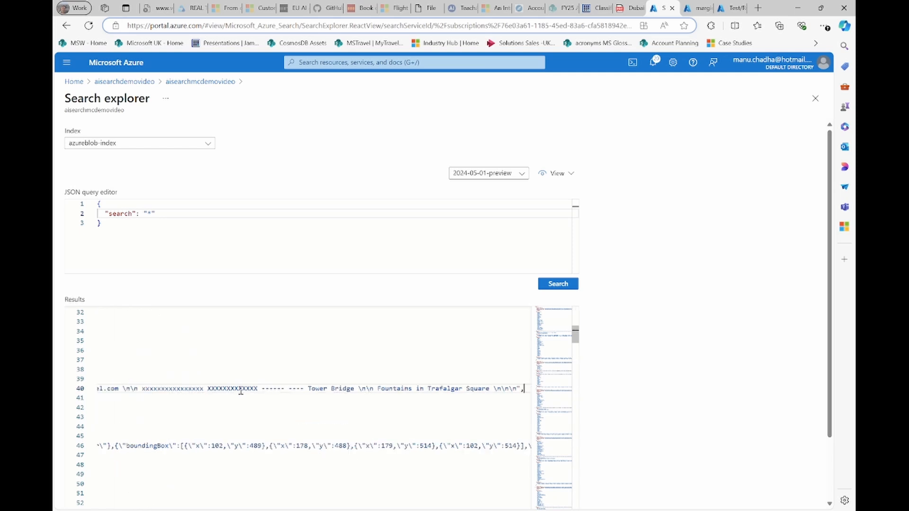
key(Home)
scroll(241, 402, down, 5)
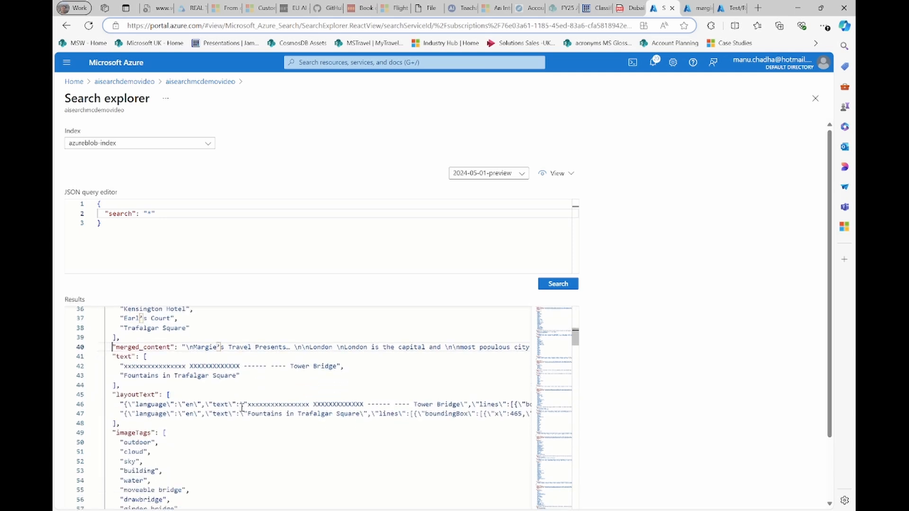
scroll(242, 406, down, 1)
scroll(241, 406, up, 6)
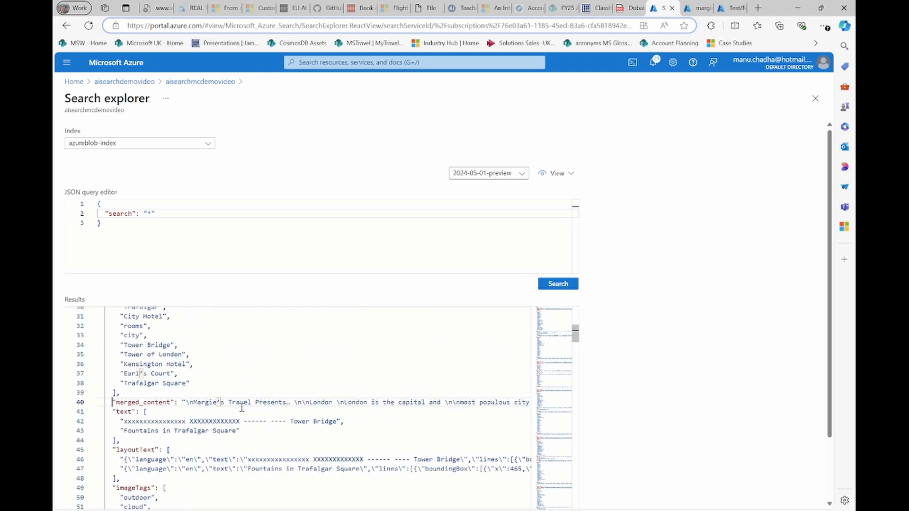
Step: Change the JSON query's search term to "dubai", run it, and view the returned documents from the beginning
click(174, 215)
key(Left)
key(BackSpace)
text(du)
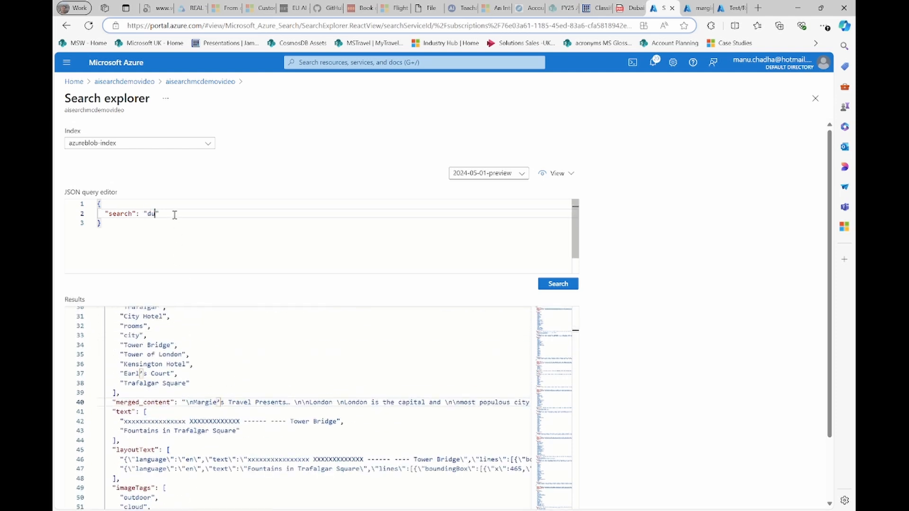
text(baie)
key(BackSpace)
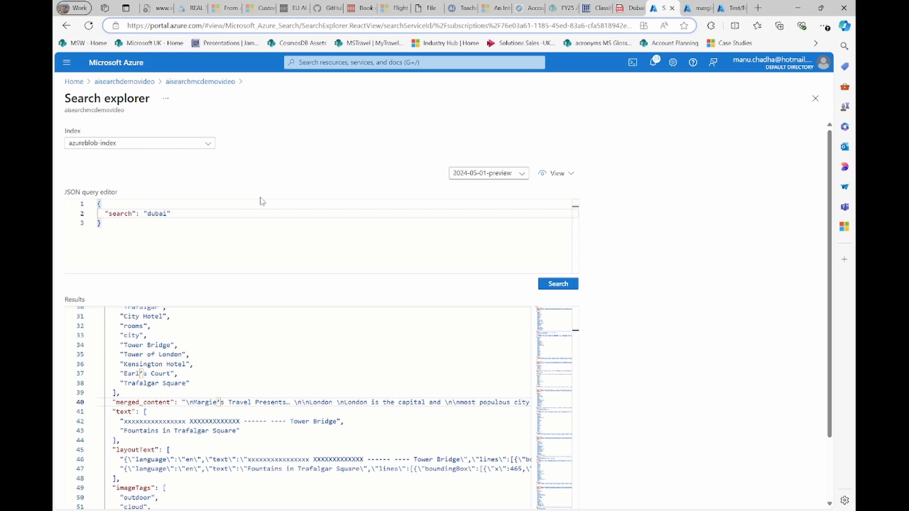
click(554, 285)
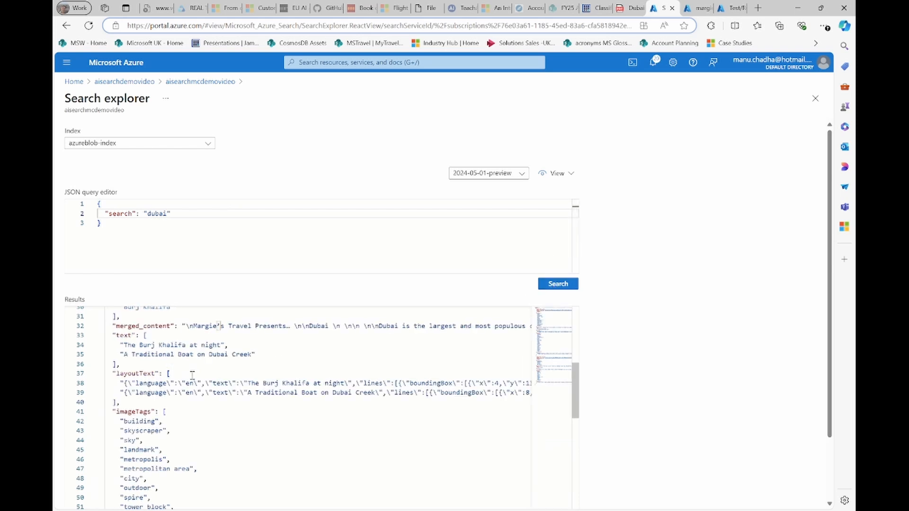
scroll(209, 388, up, 10)
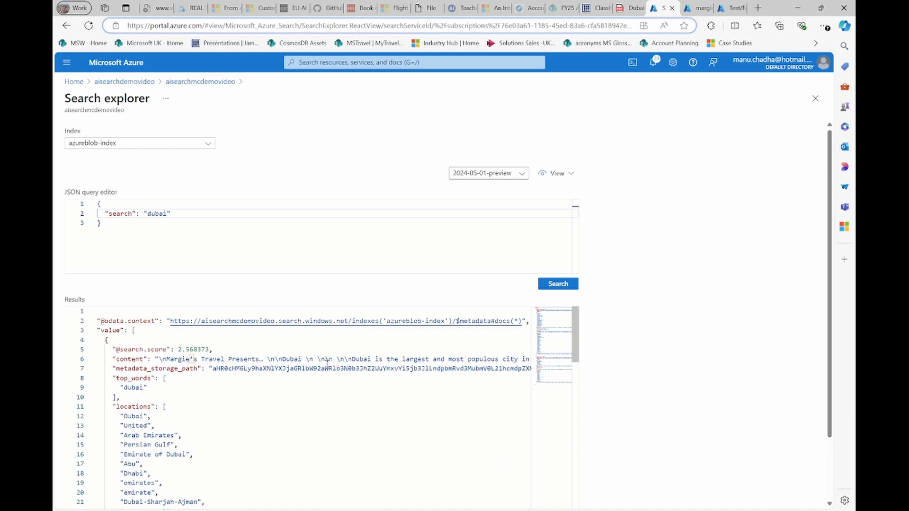
Step: Add "select":"top_words" to the dubai query, run it, and inspect the top words of each returned document
click(181, 216)
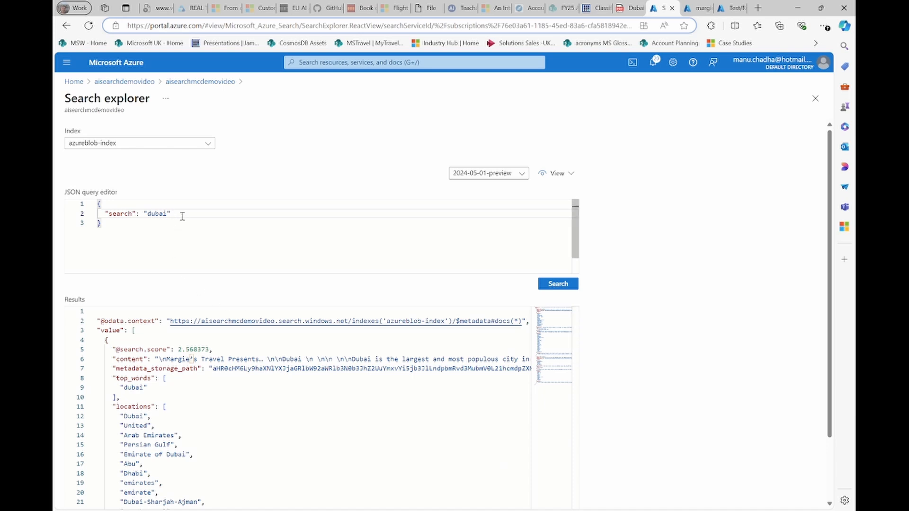
text(,)
key(Return)
text(sl)
key(BackSpace)
key(BackSpace)
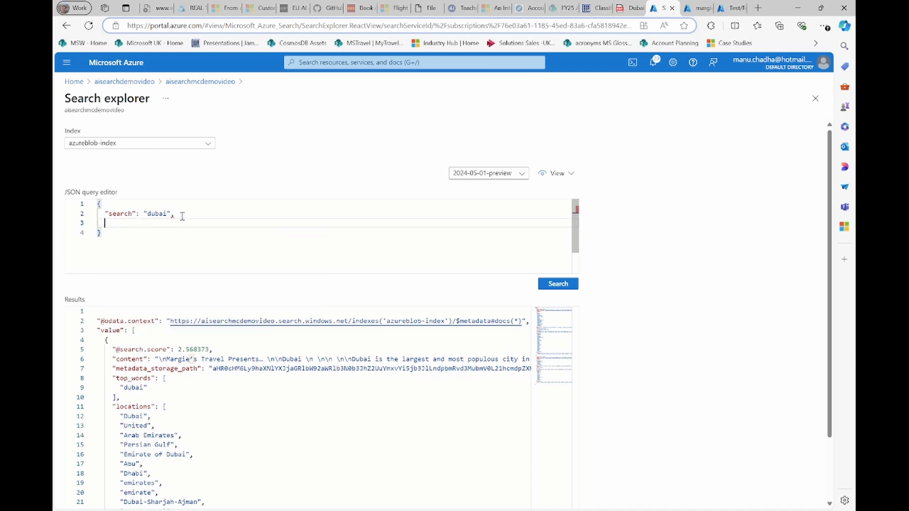
text("sle)
key(BackSpace)
key(BackSpace)
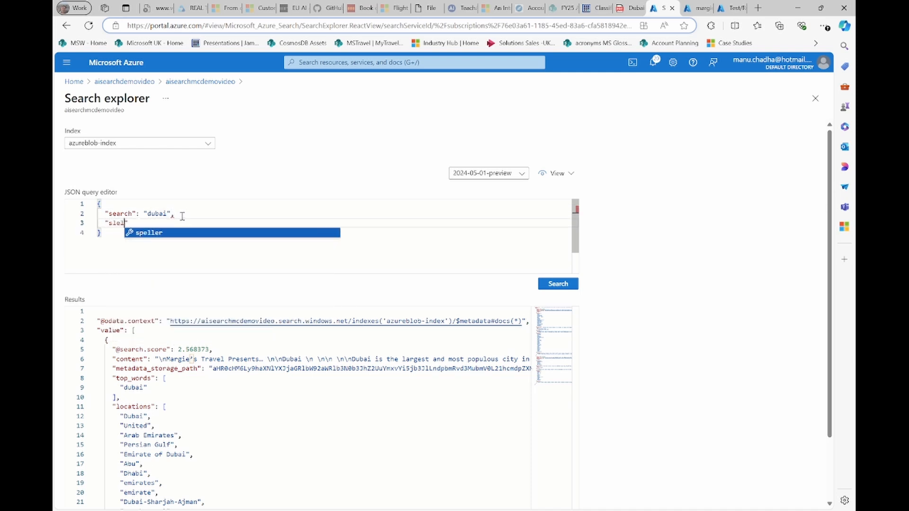
text(elect")
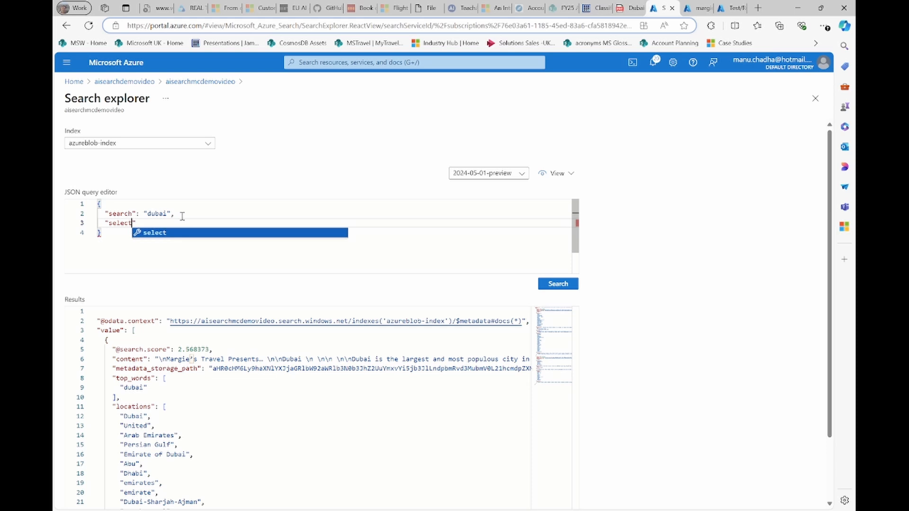
text(:"top_words")
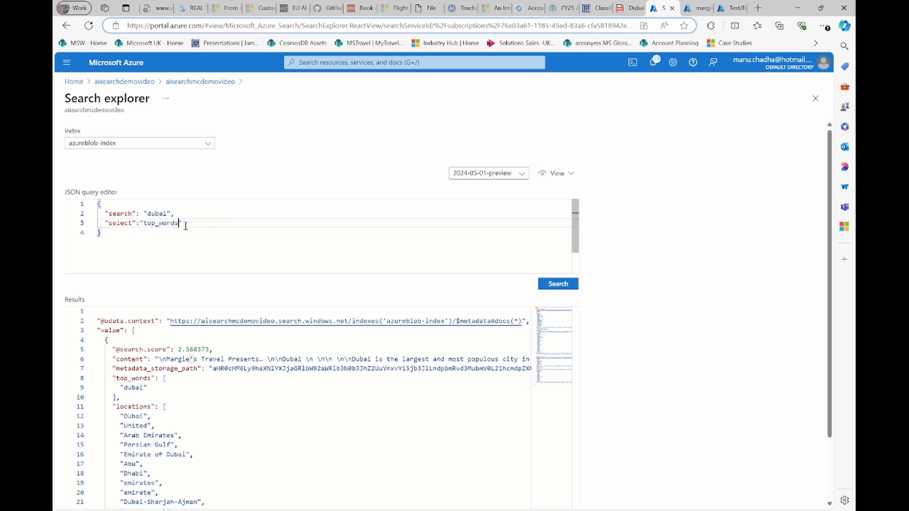
click(556, 285)
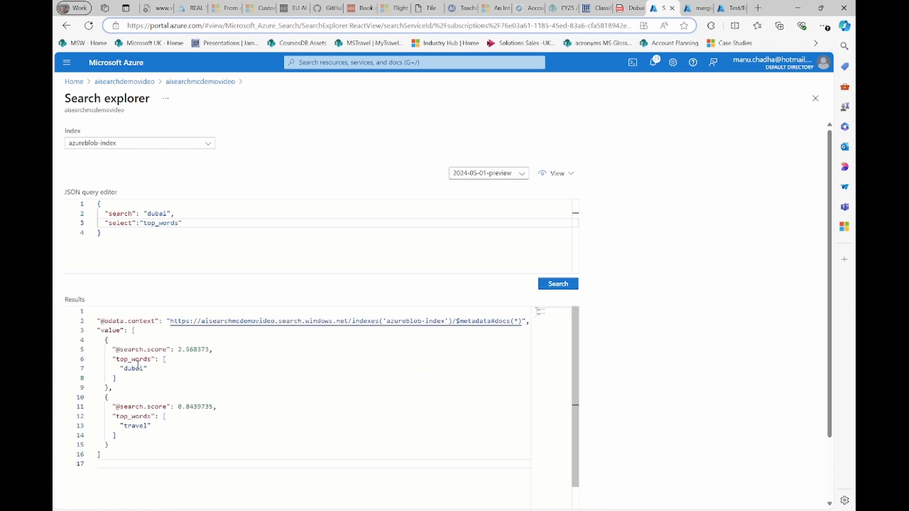
click(135, 360)
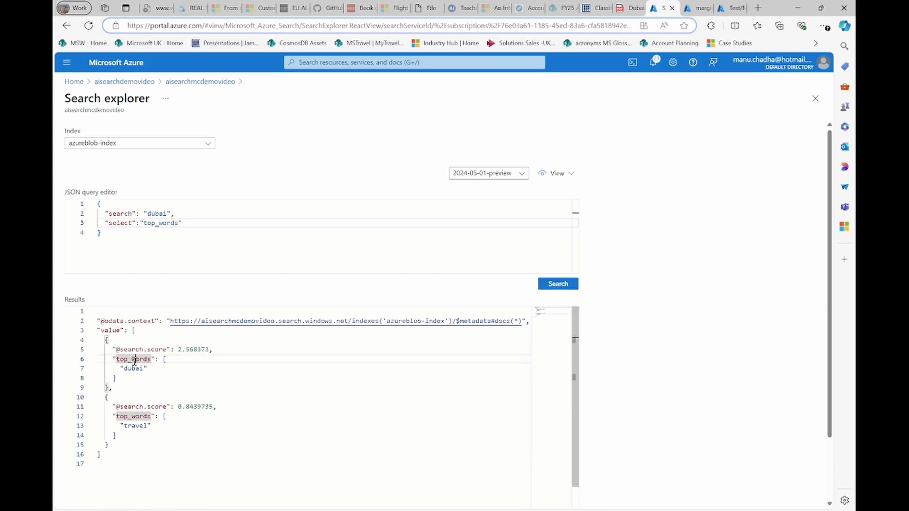
click(135, 416)
click(131, 427)
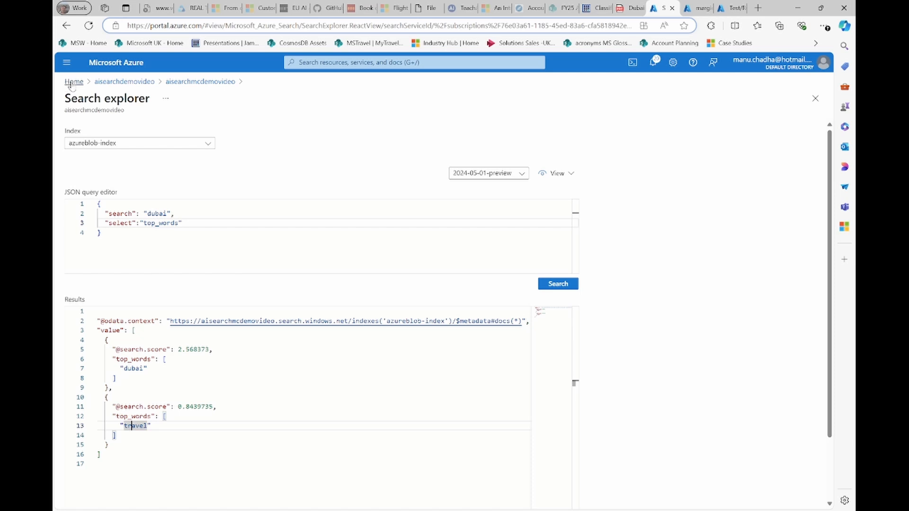
Step: Leave Search explorer and open the aisearchdemovideo resource group from the portal home page
click(119, 82)
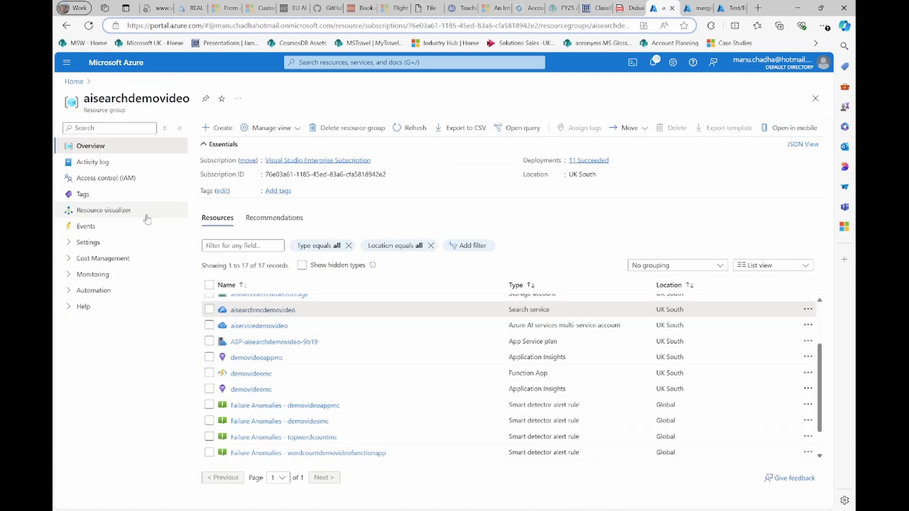
click(74, 82)
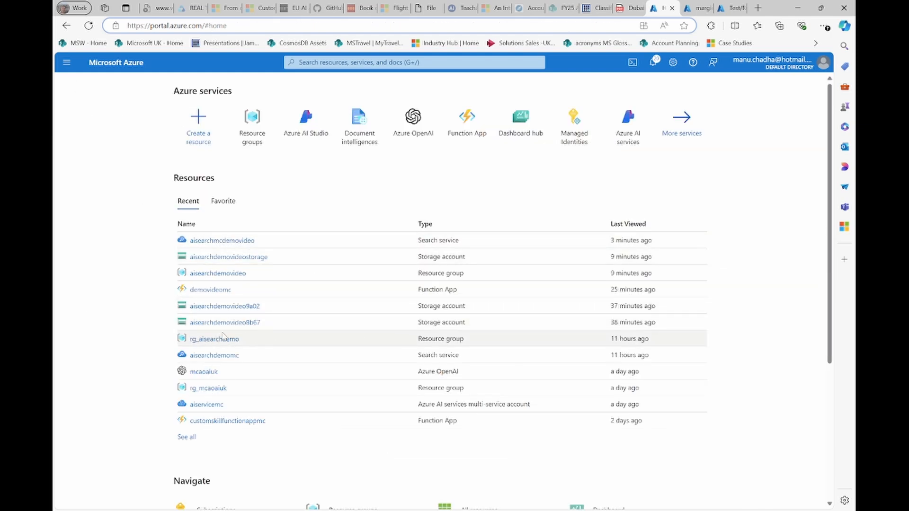
click(240, 275)
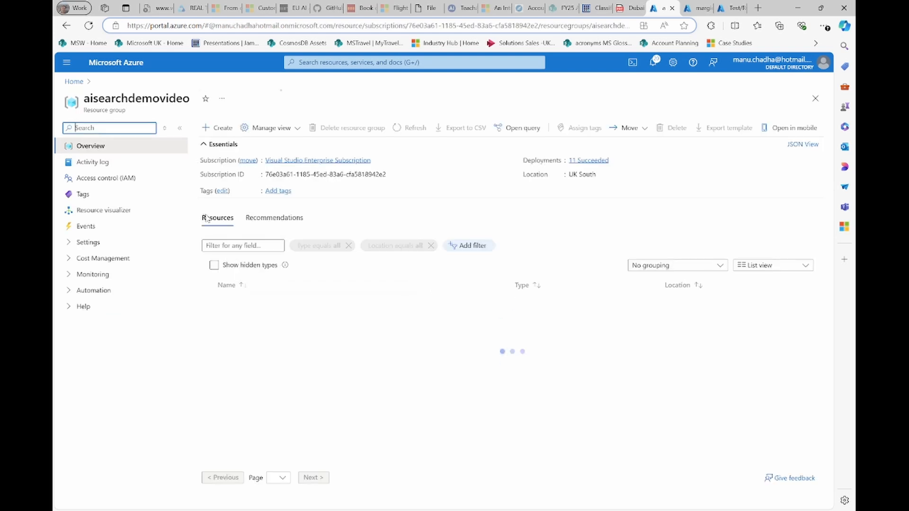
Step: Start creating a resource in the group, search the Marketplace for "function app", and begin creating a Function App
click(221, 129)
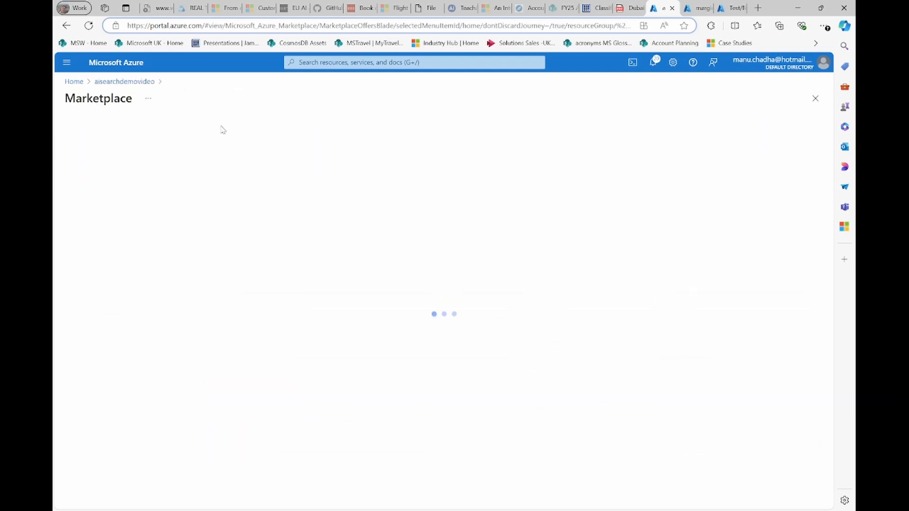
text(fun)
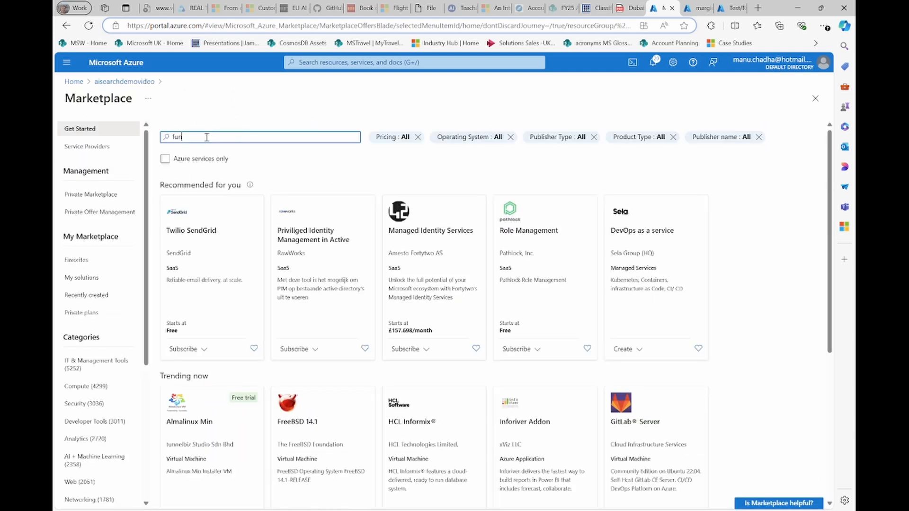
text(ction app)
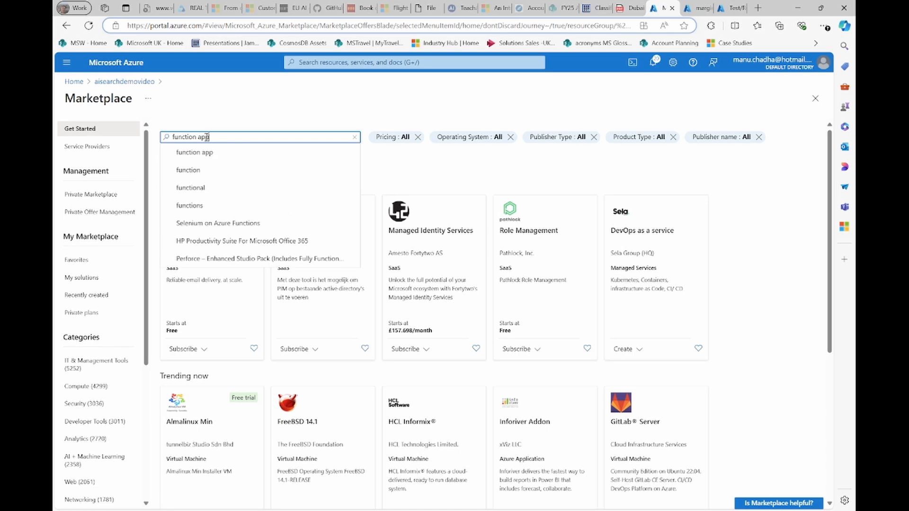
click(207, 151)
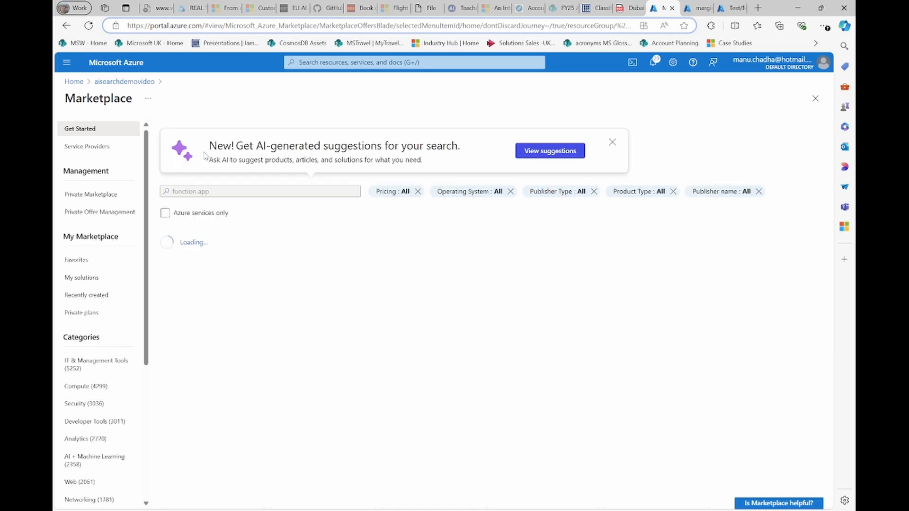
click(192, 404)
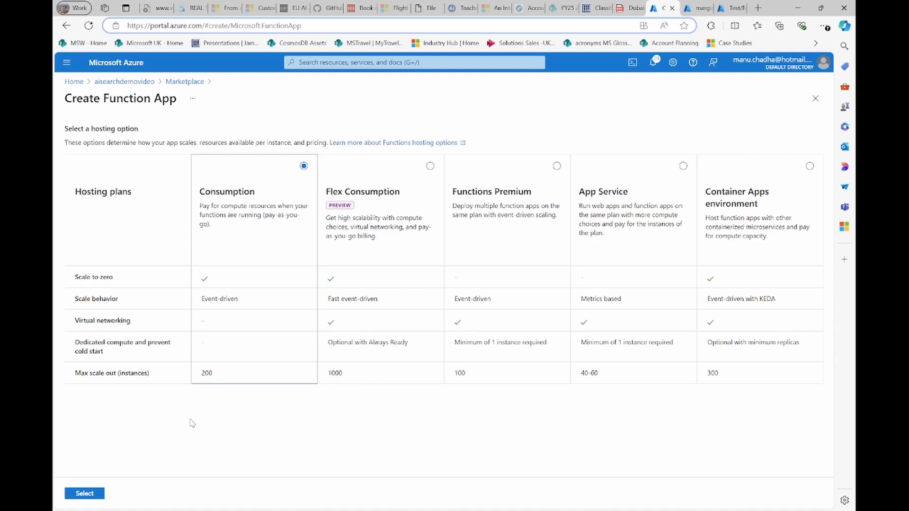
Step: Choose the Consumption hosting plan, set the runtime stack to Node.js version 18 LTS, and discard the unsaved form to return to aisearchdemovideo
click(85, 495)
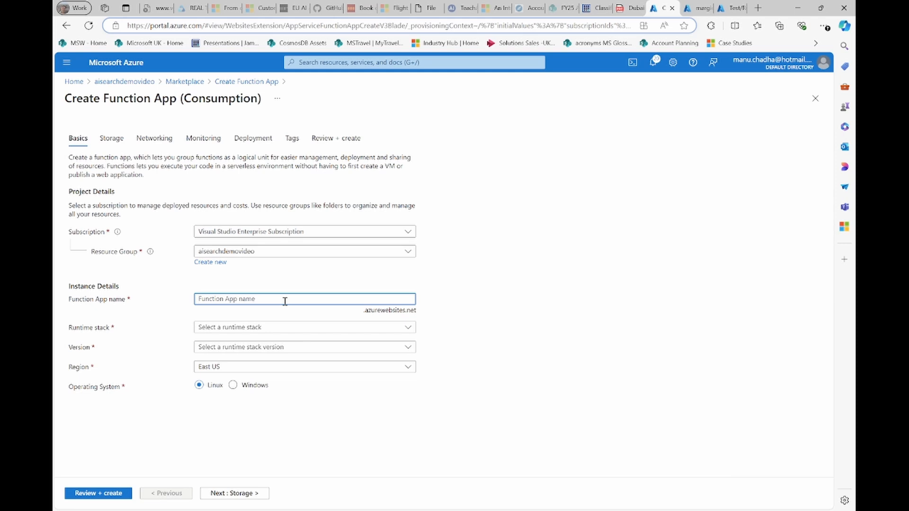
click(407, 327)
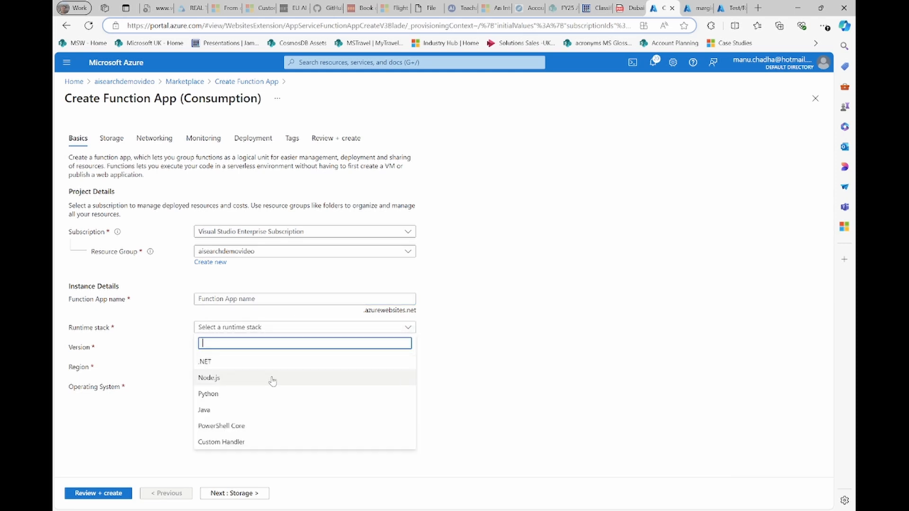
click(251, 380)
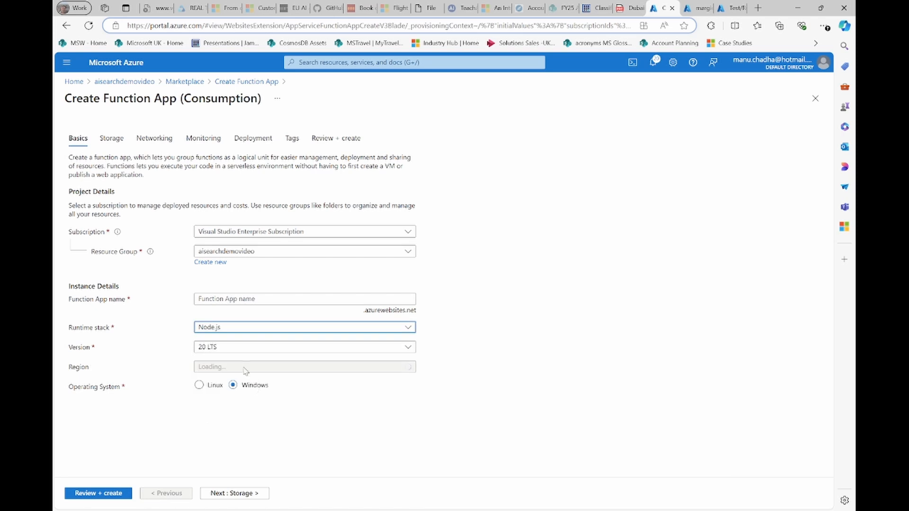
click(237, 348)
click(218, 396)
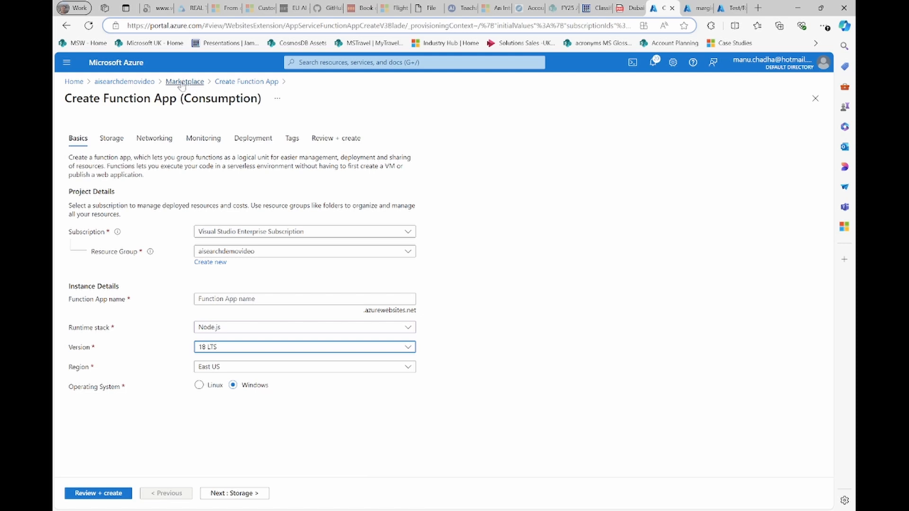
click(124, 82)
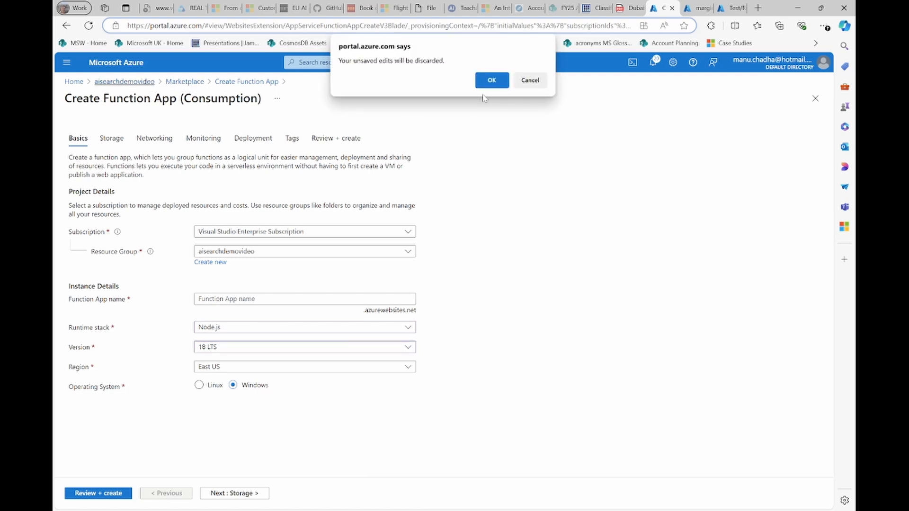
click(491, 77)
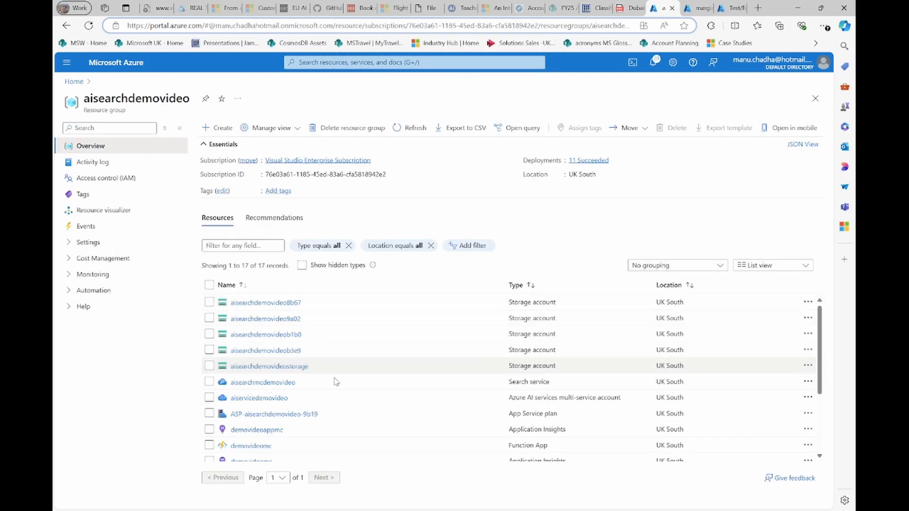
Step: Open the existing demovideomc Function App from the aisearchdemovideo resource list
scroll(385, 421, down, 1)
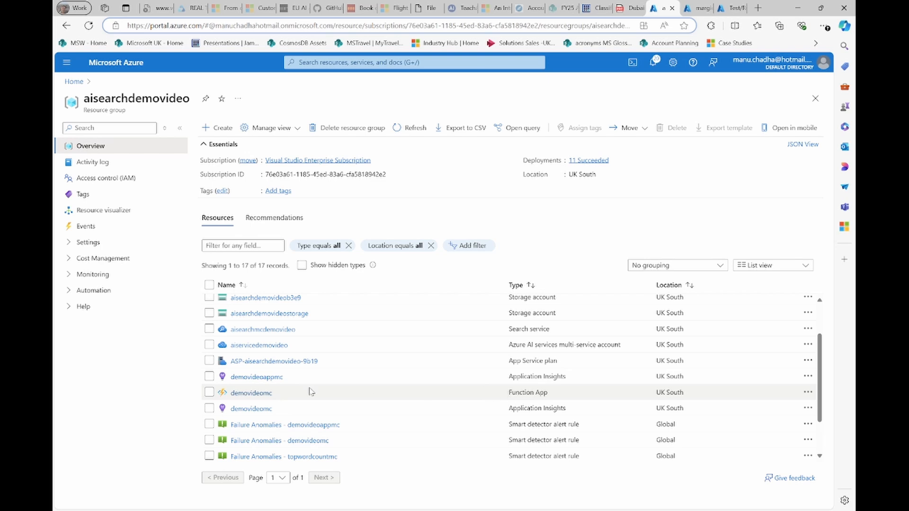
click(248, 395)
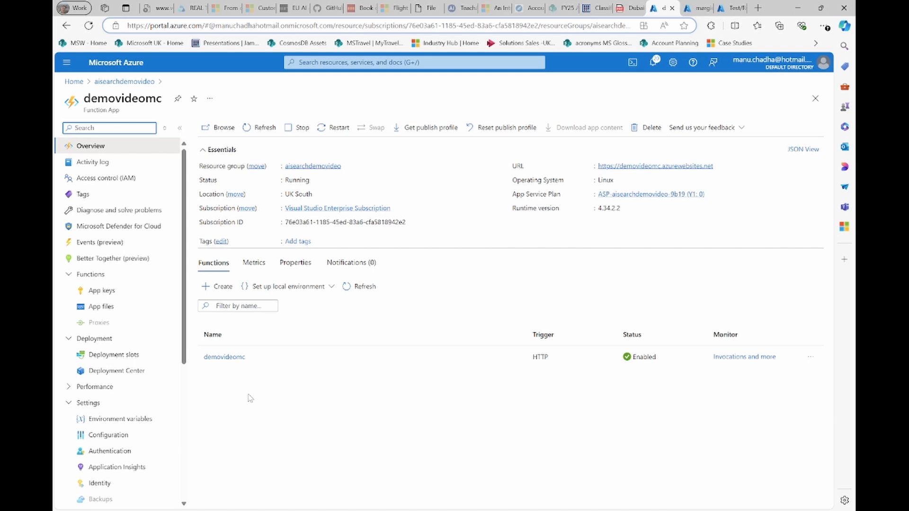
Step: Start creating a function from the HTTP trigger template, view its template details, and cancel the creation
click(217, 287)
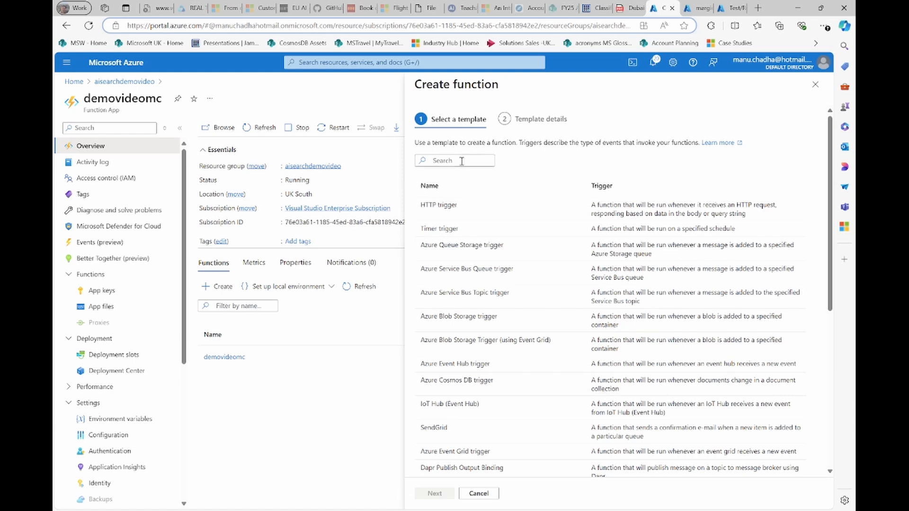
click(449, 207)
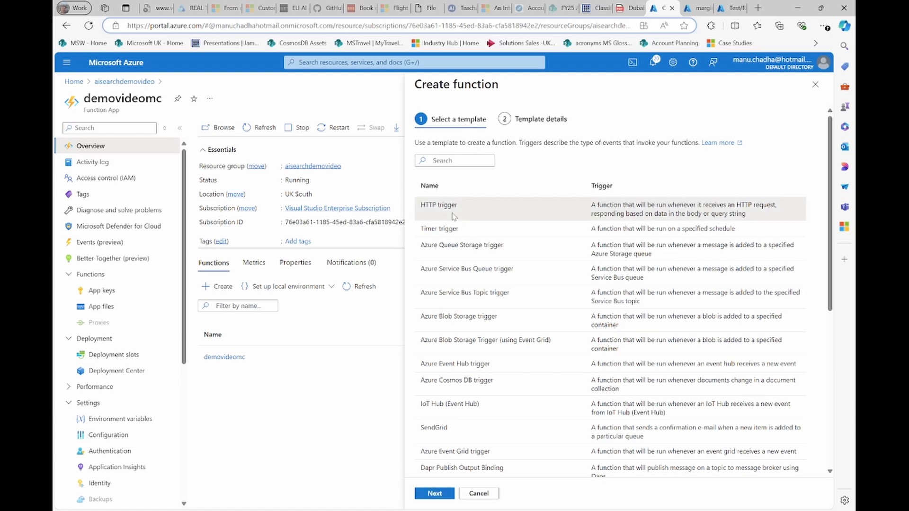
click(429, 494)
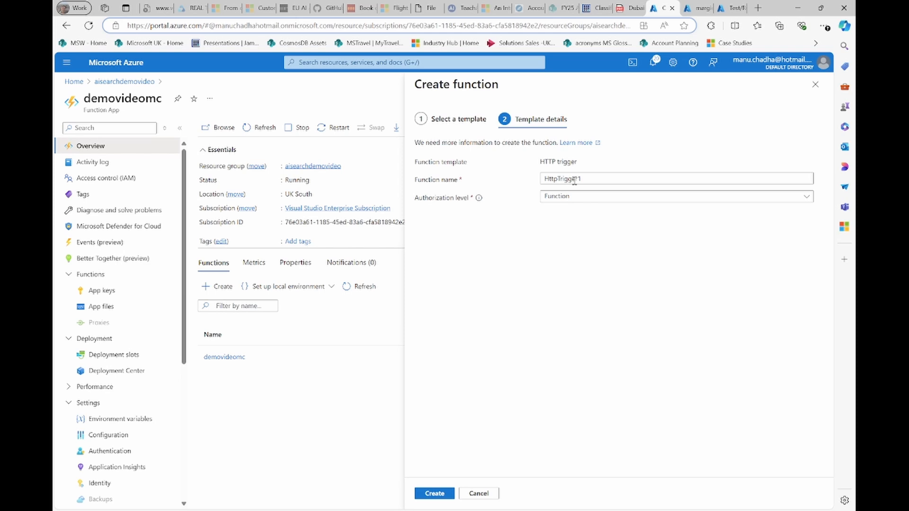
click(478, 494)
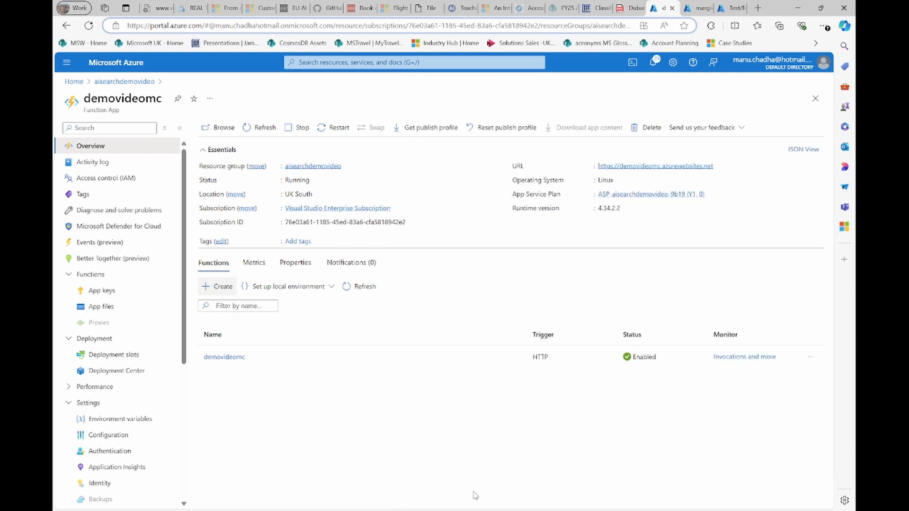
Step: Open the demovideomc function's code and examine index.js, including its context parameter, stop-word list, word counting and top-word sorting
click(226, 357)
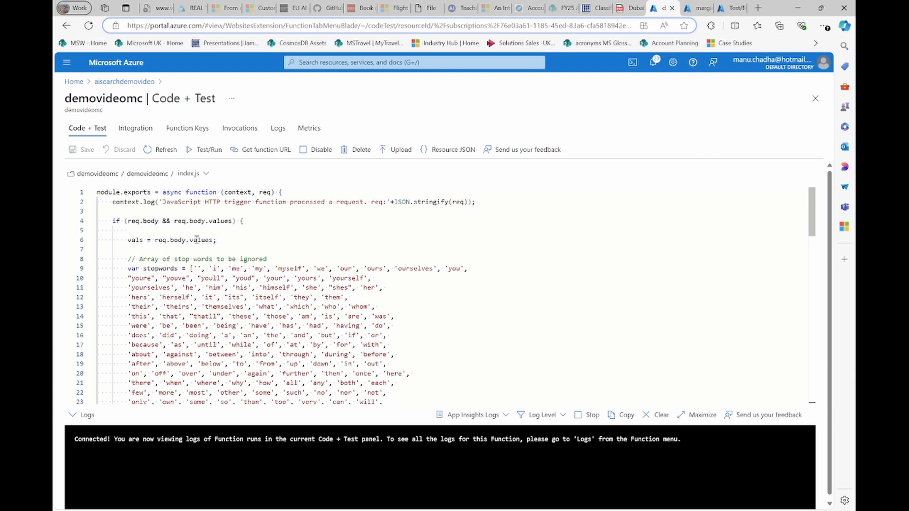
scroll(199, 240, down, 1)
scroll(196, 241, up, 1)
double_click(266, 192)
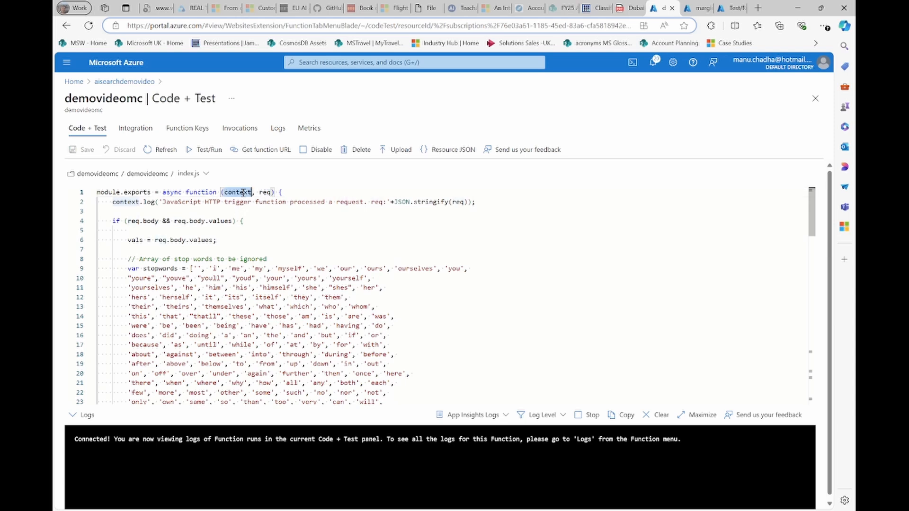
scroll(252, 310, down, 2)
scroll(252, 310, down, 8)
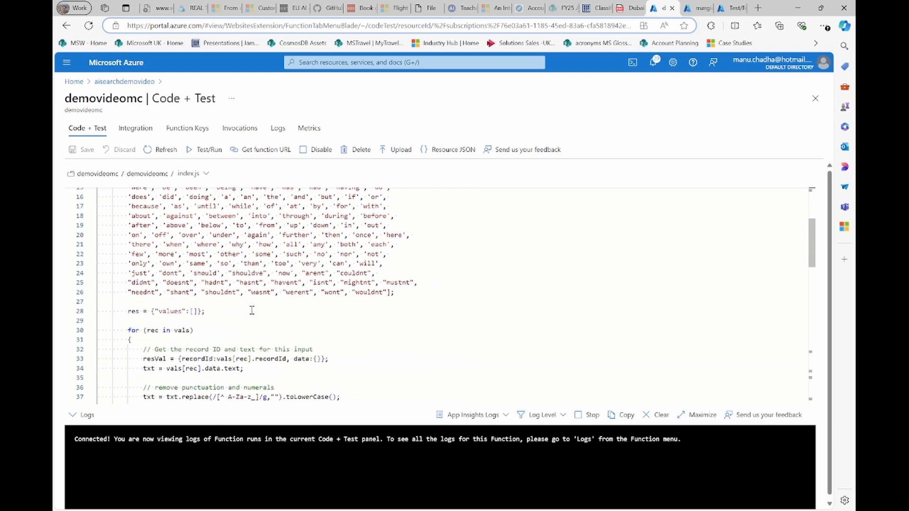
scroll(252, 311, down, 8)
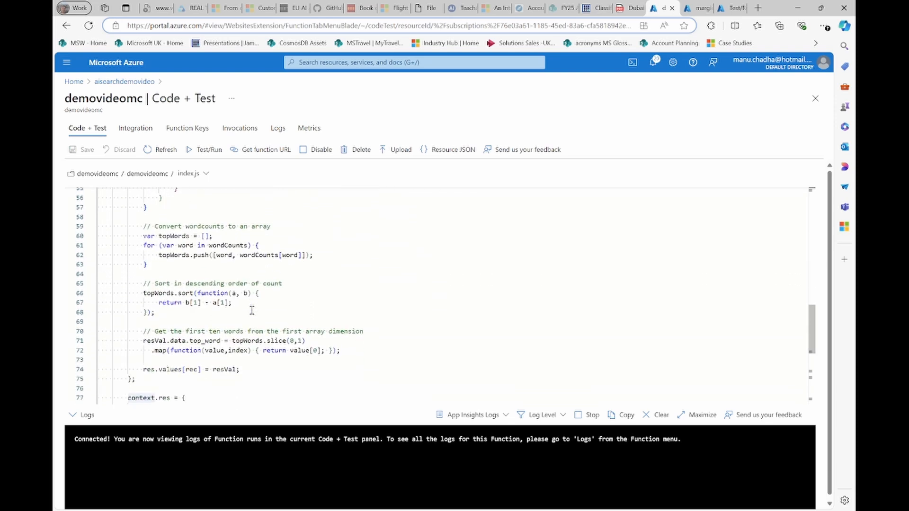
scroll(252, 310, up, 9)
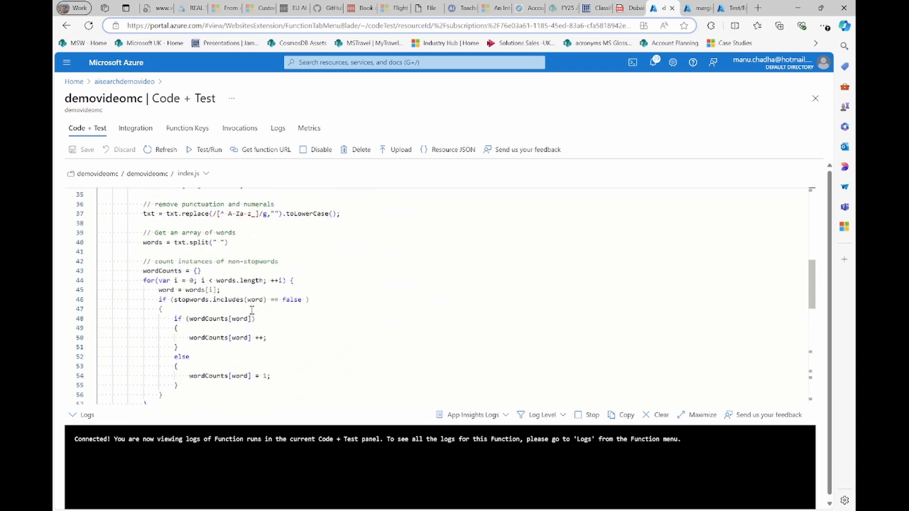
Step: Inspect the HTTP (req) trigger in the function's integration settings and compare its request parameter name with the req argument in index.js
click(136, 136)
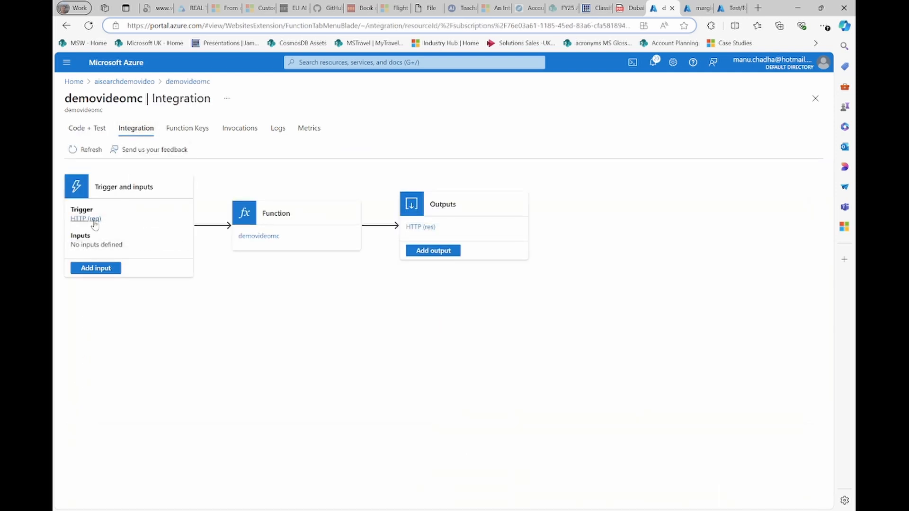
click(92, 219)
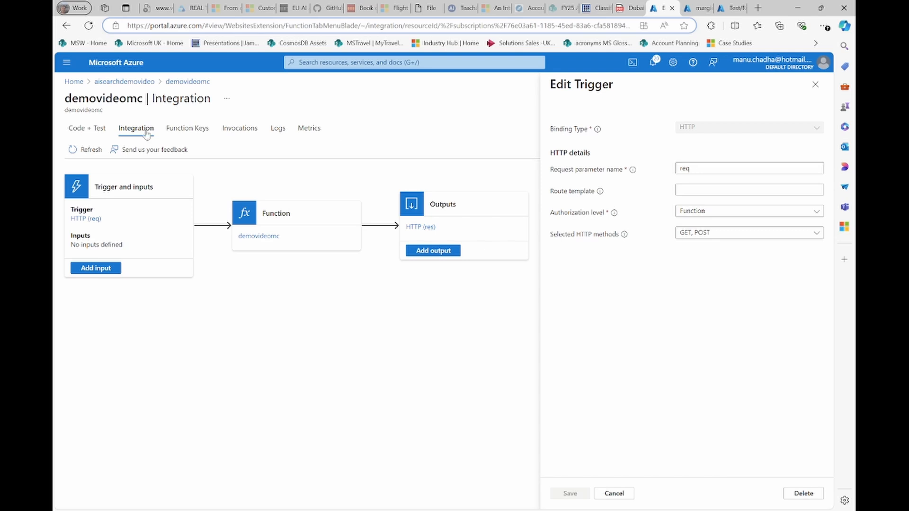
click(84, 135)
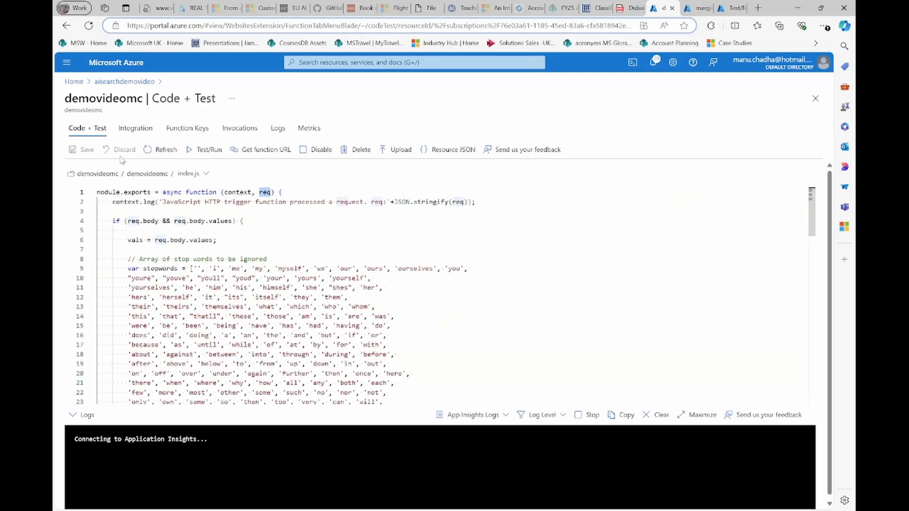
click(137, 134)
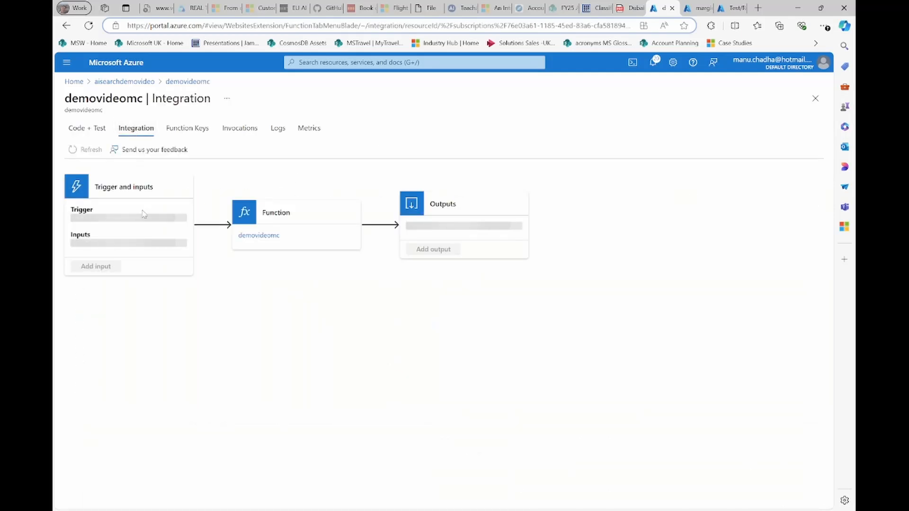
click(88, 219)
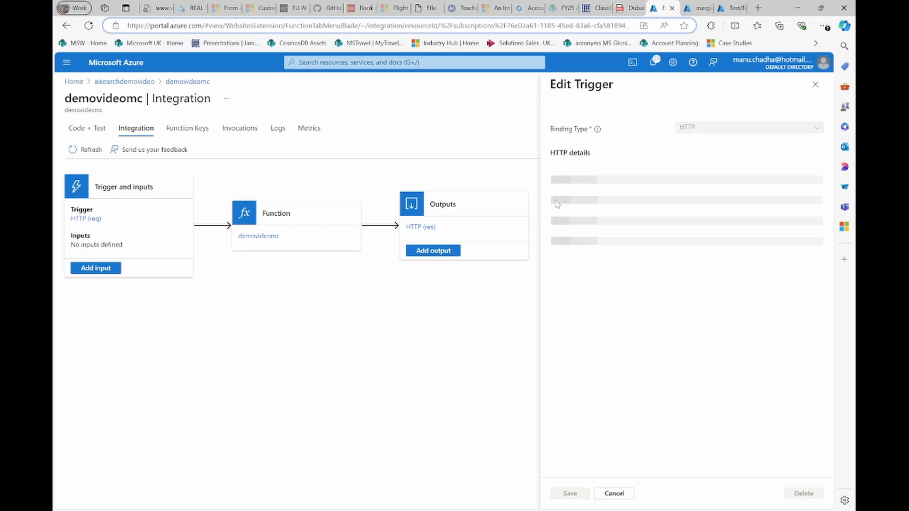
click(692, 169)
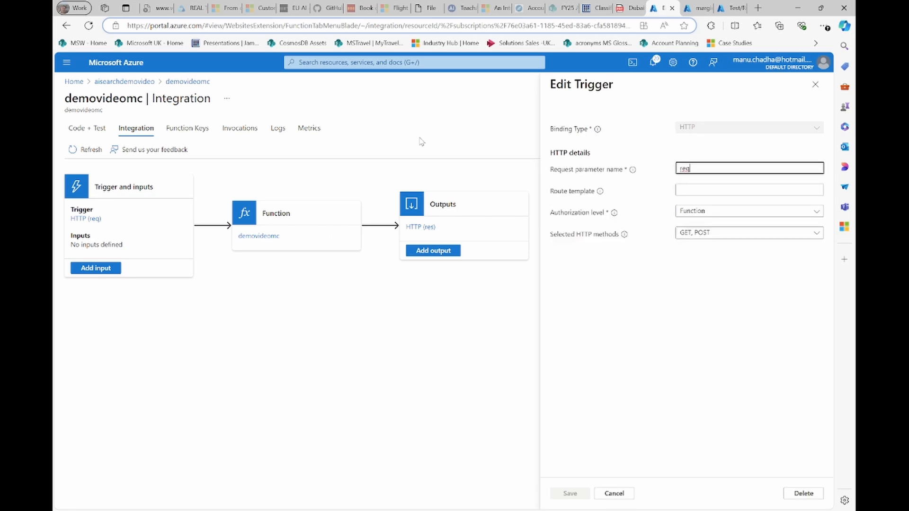
Step: Open the test input for the demovideomc function and review the a1 and a2 records in its JSON request body
click(87, 128)
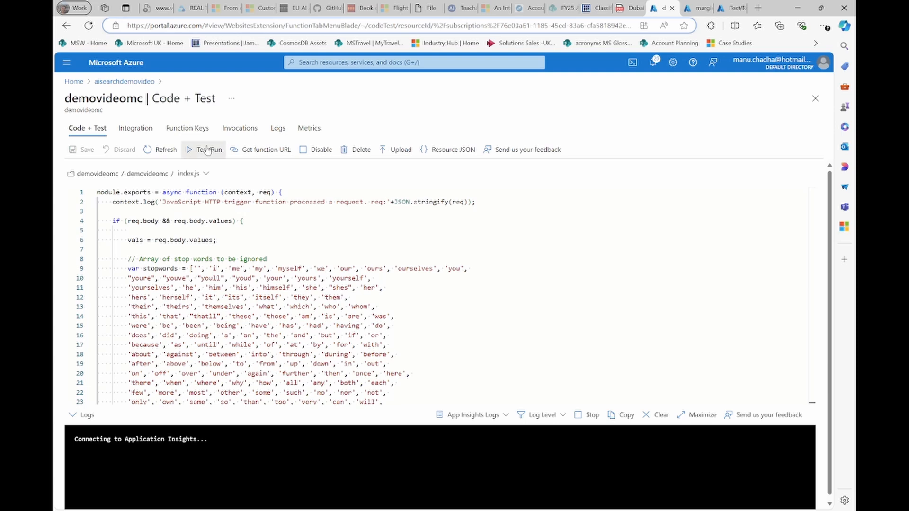
click(207, 151)
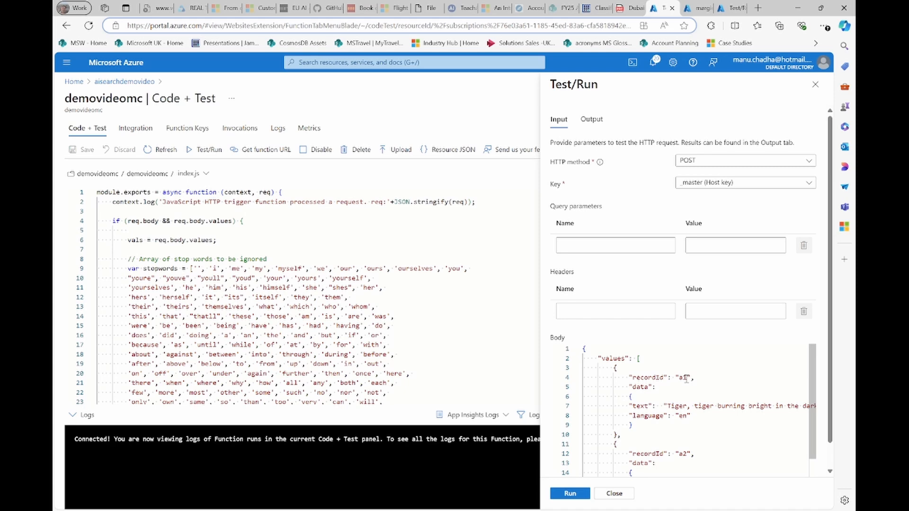
click(641, 389)
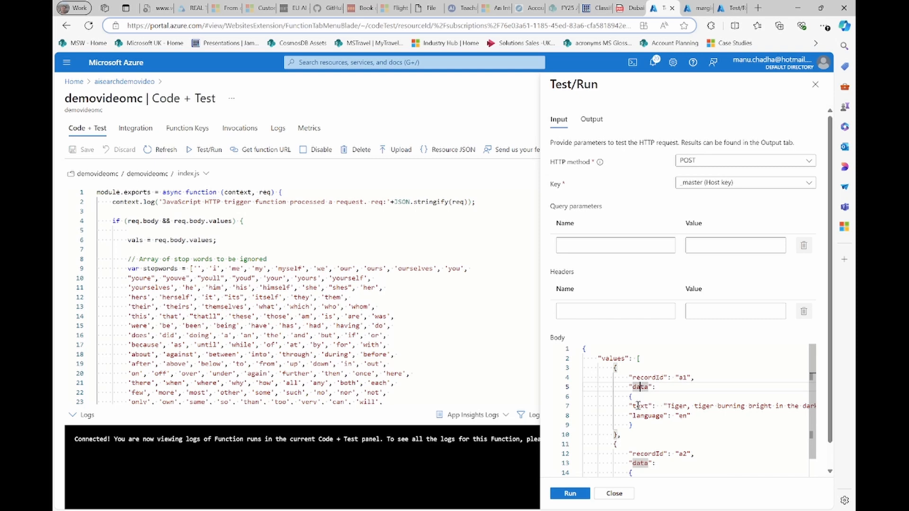
scroll(639, 411, down, 1)
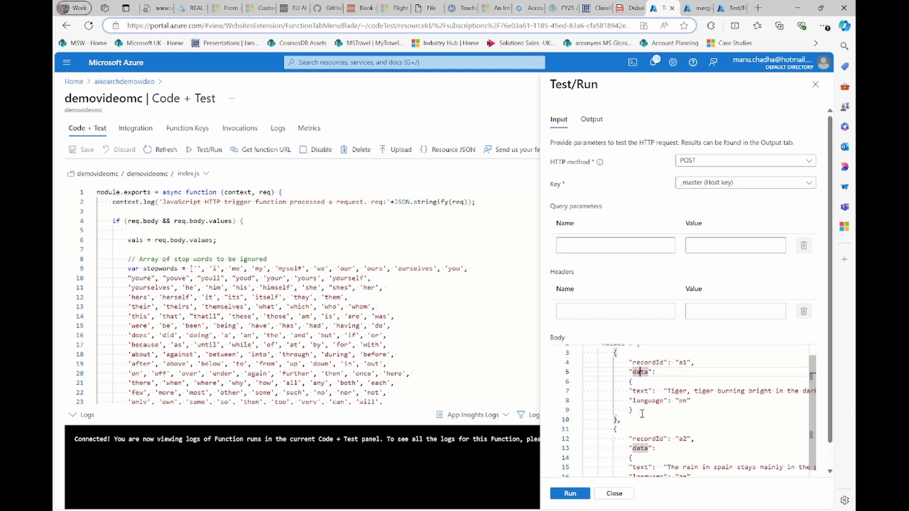
scroll(642, 414, down, 1)
click(642, 414)
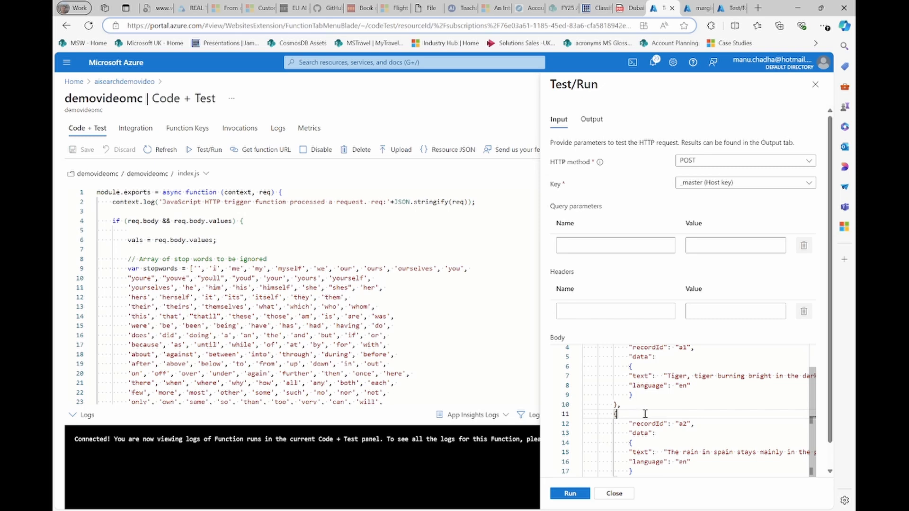
scroll(656, 428, down, 2)
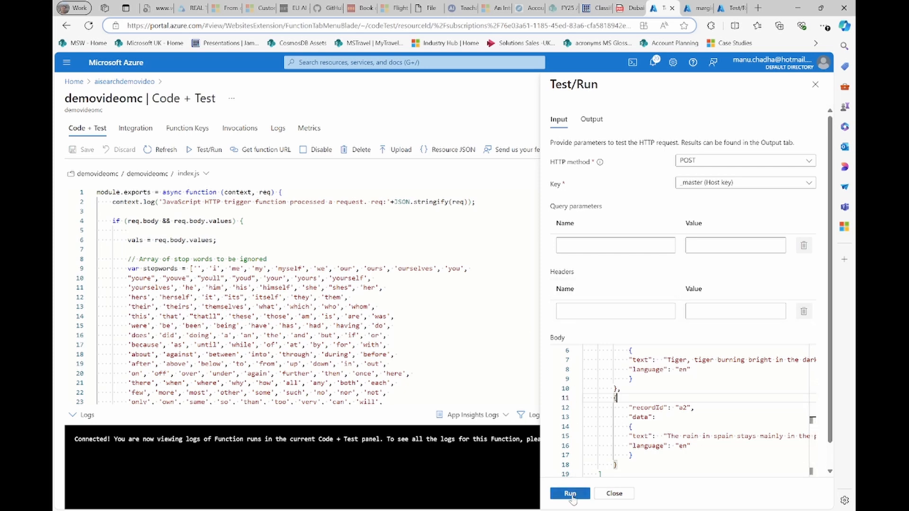
Step: Run the demovideomc function test with the sample body and examine the recordId and data fields in the HTTP response
click(570, 494)
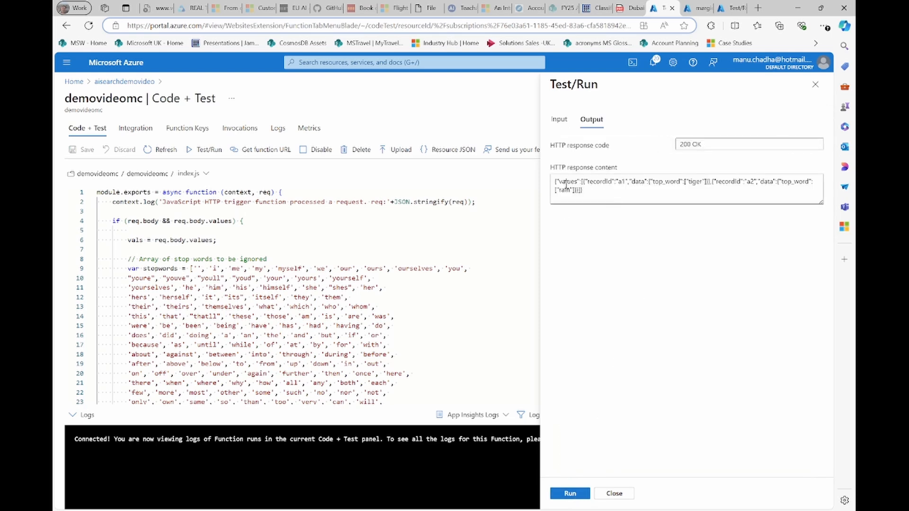
double_click(604, 183)
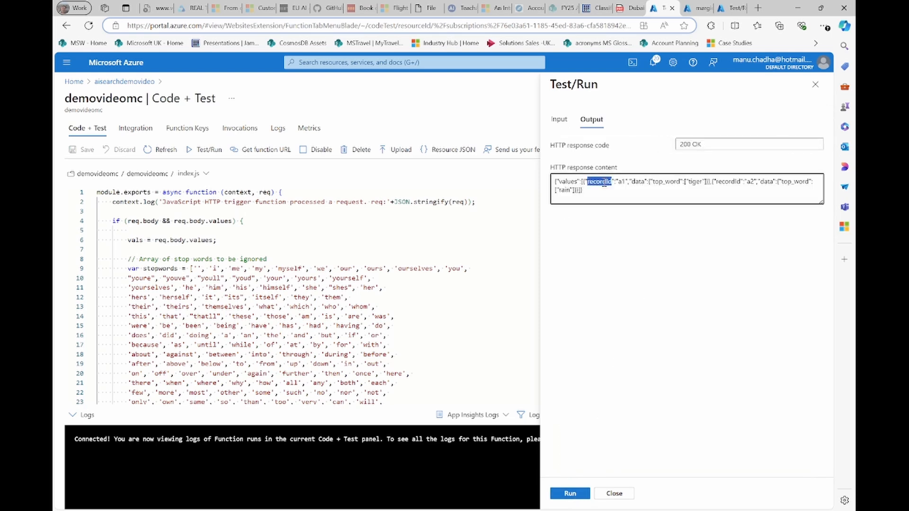
double_click(641, 185)
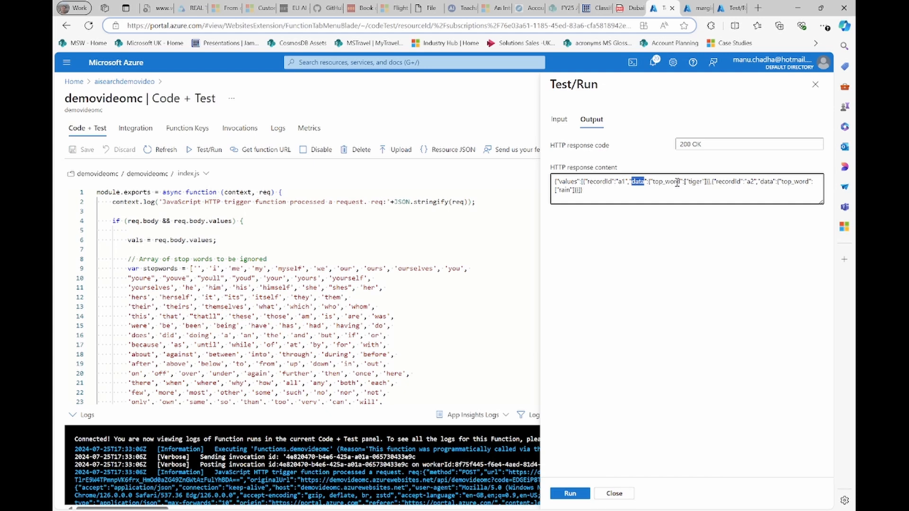
click(533, 230)
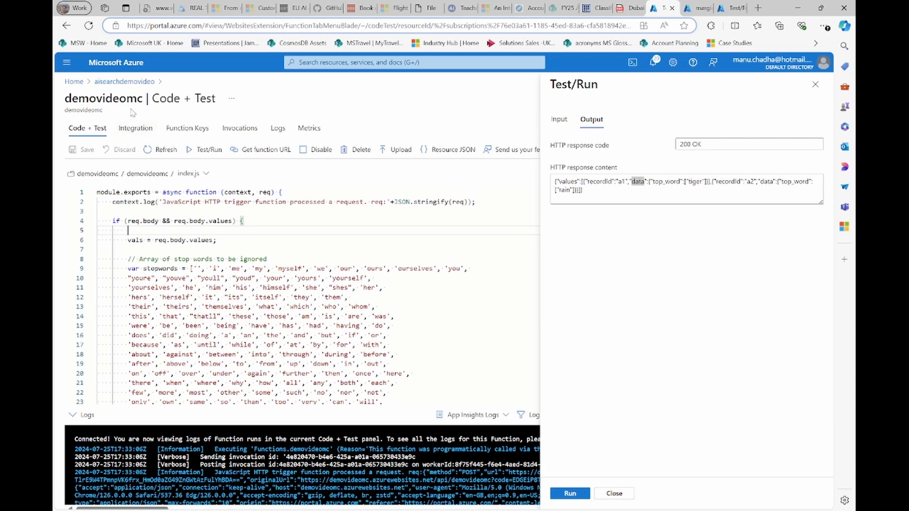
Step: Open margies-skillset in the aisearchmcdemovideo search service and examine the get-top-words skill's WebApiSkill type and uri
click(128, 82)
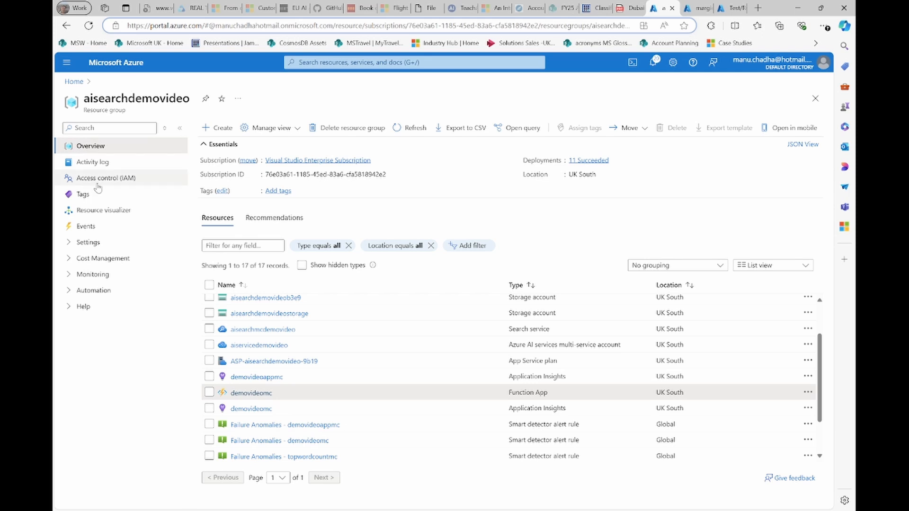
click(274, 332)
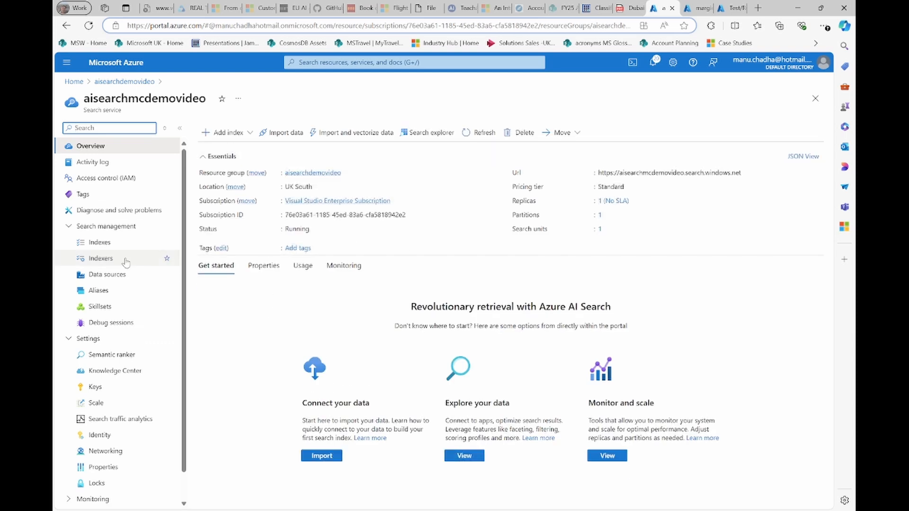
click(105, 310)
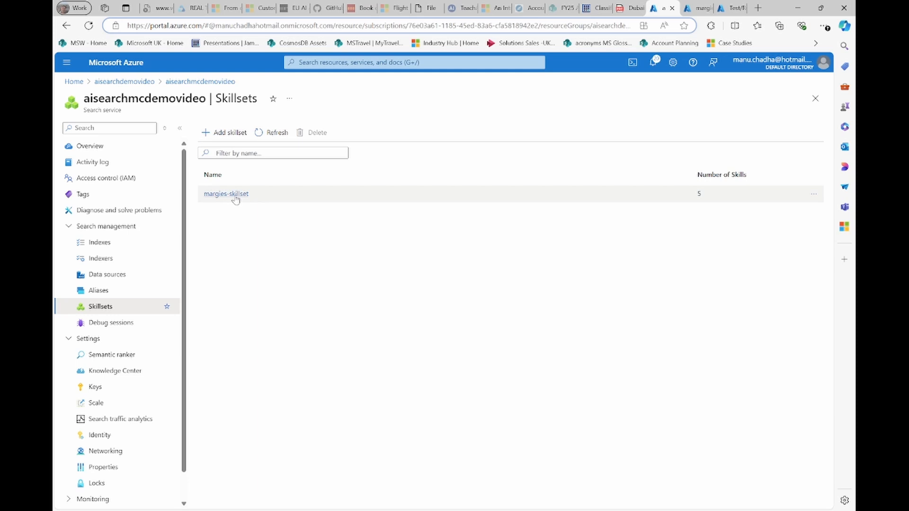
click(232, 195)
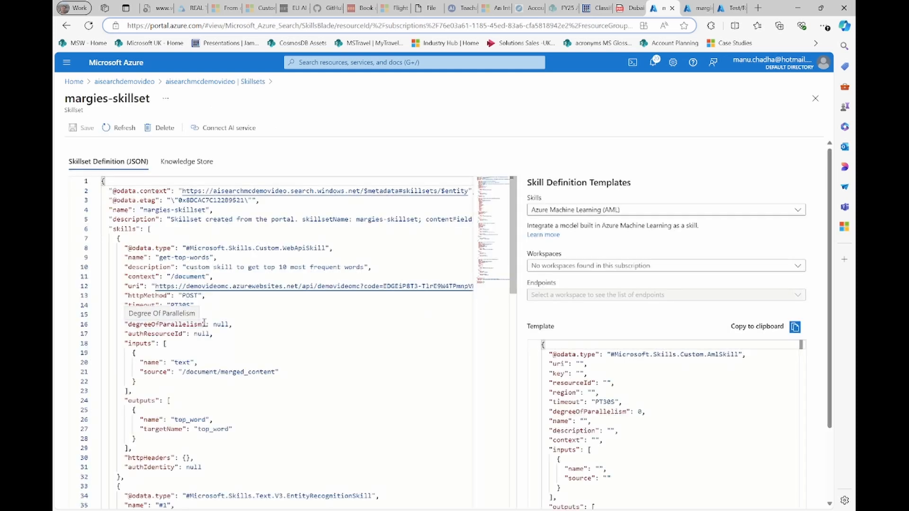
scroll(205, 323, down, 1)
click(131, 238)
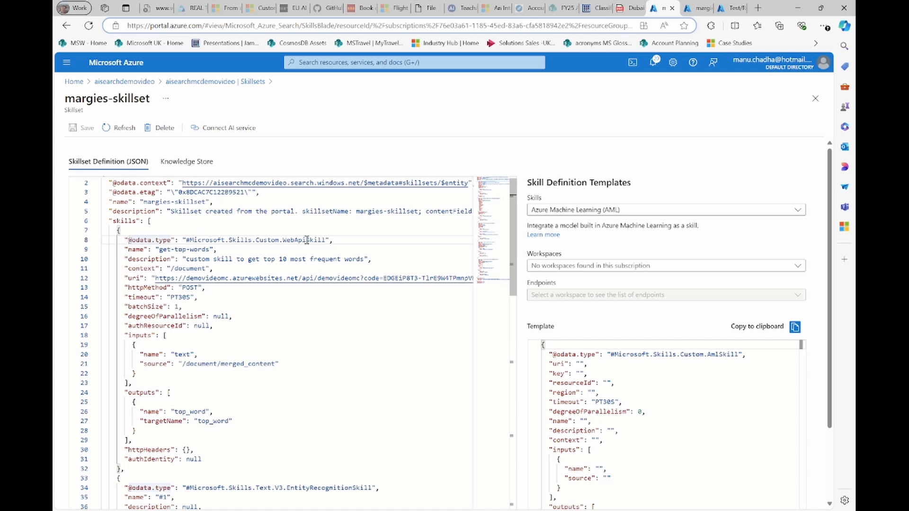
double_click(307, 240)
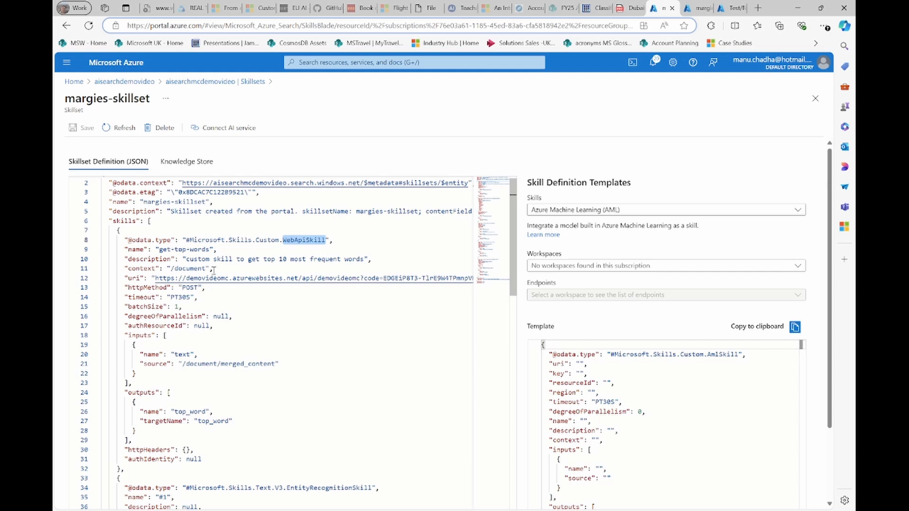
click(158, 278)
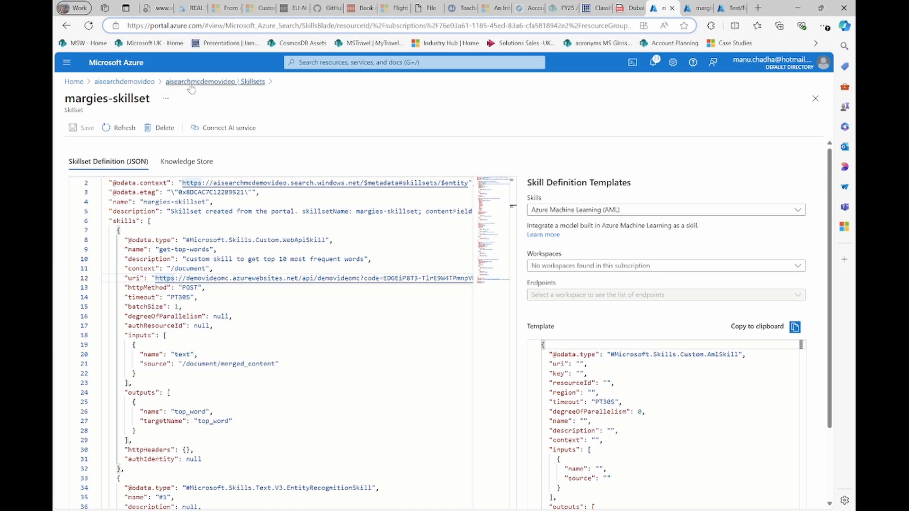
Step: Return to the demovideomc function in the Function App and copy its default (Function key) URL
click(146, 85)
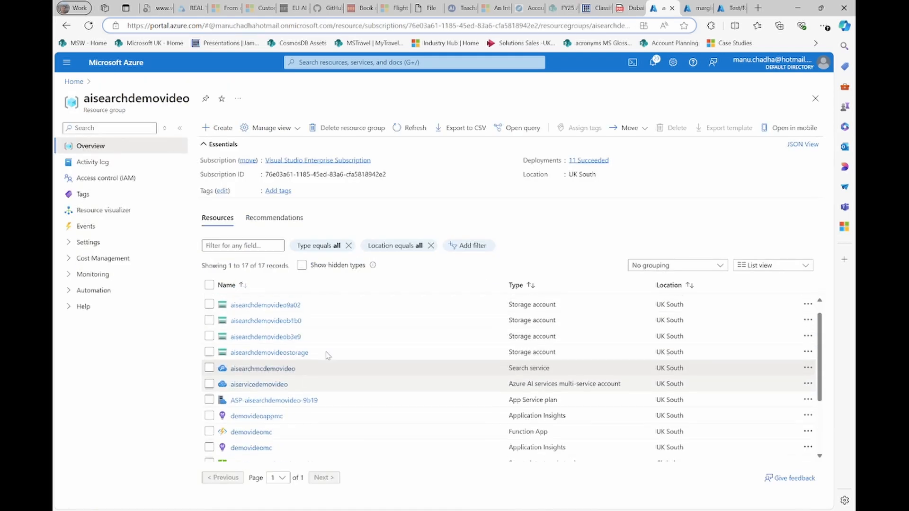
scroll(327, 360, down, 1)
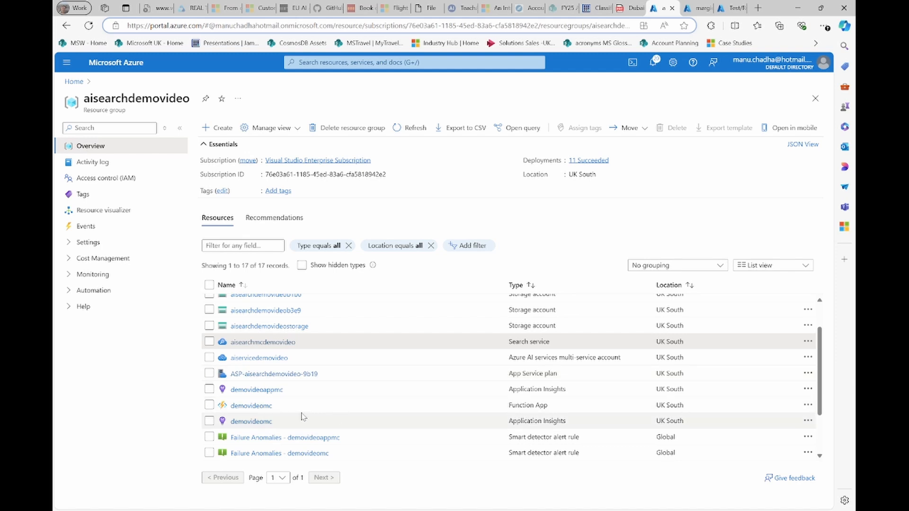
click(253, 406)
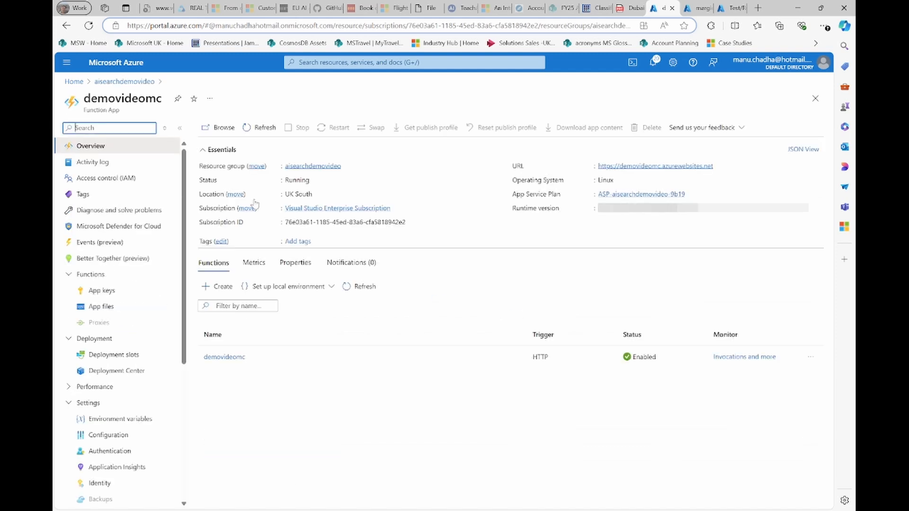
click(232, 357)
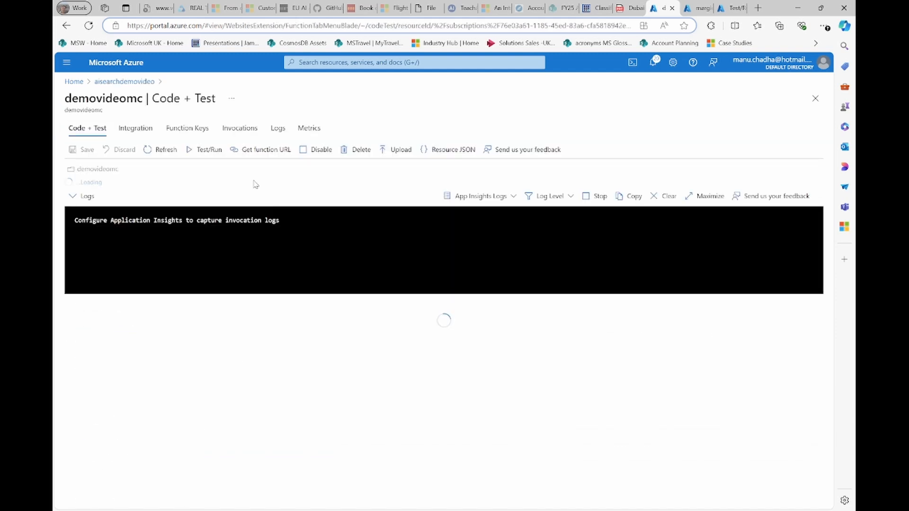
click(273, 156)
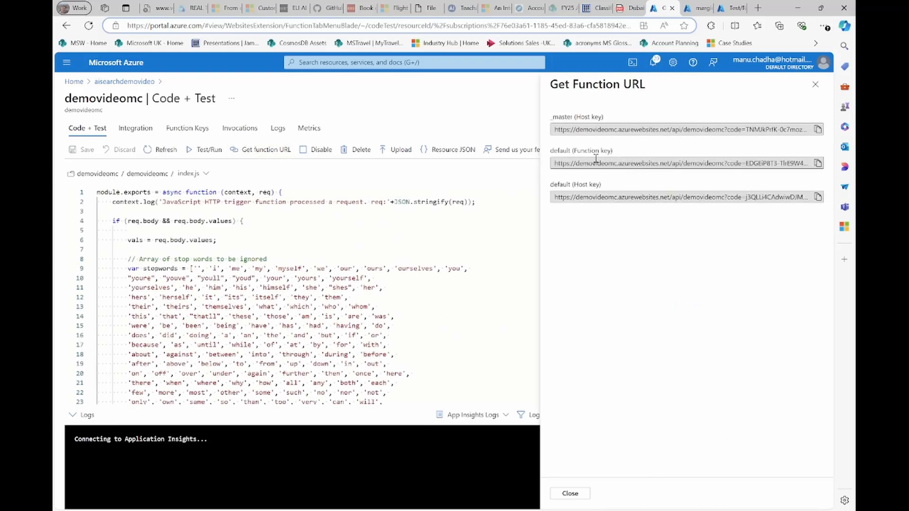
click(818, 164)
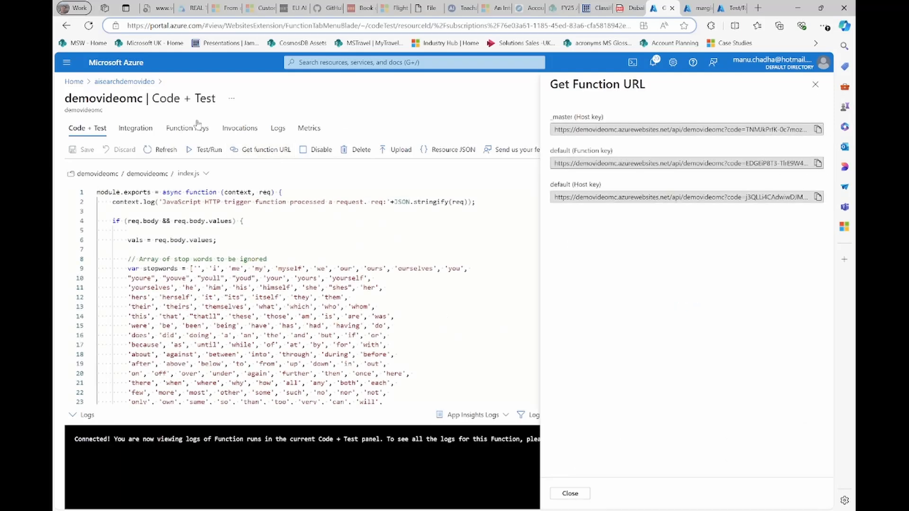
Step: Reopen margies-skillset in the aisearchmcdemovideo search service and locate the get-top-words skill's uri, where the function URL belongs
click(121, 83)
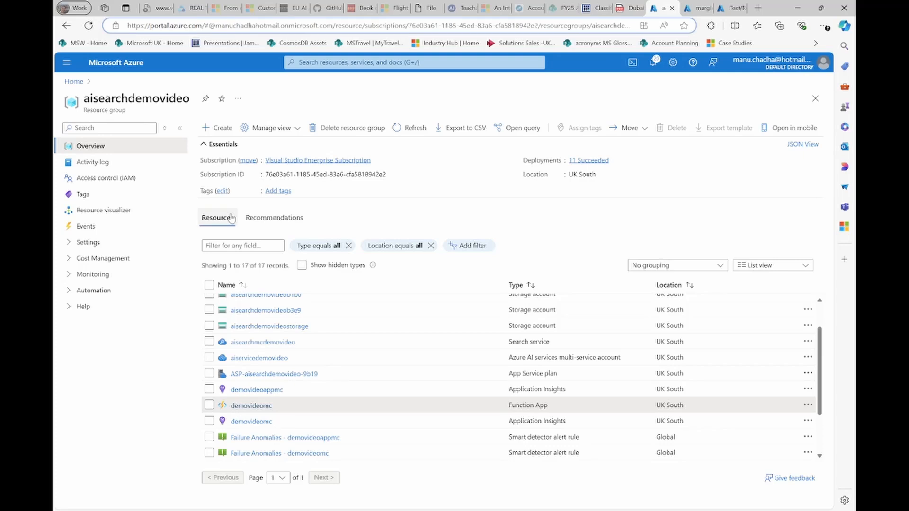
scroll(298, 346, up, 1)
scroll(300, 344, down, 1)
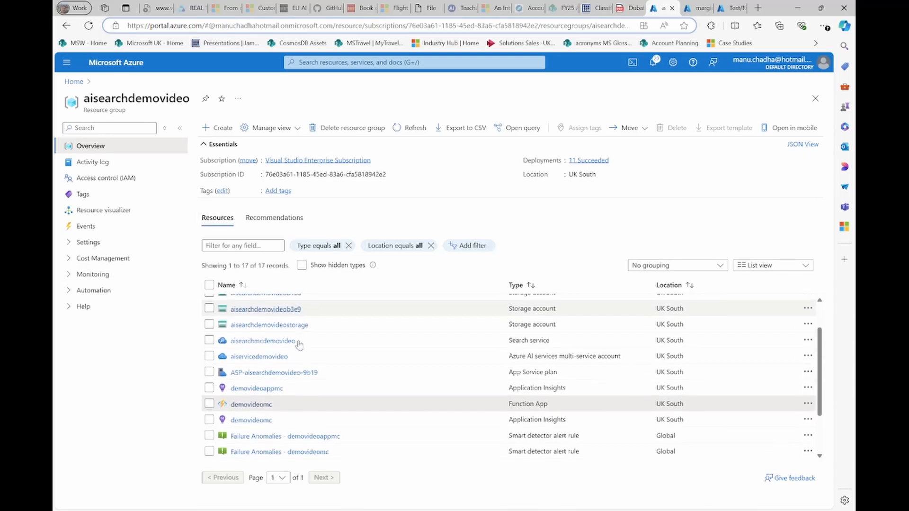
scroll(299, 344, up, 2)
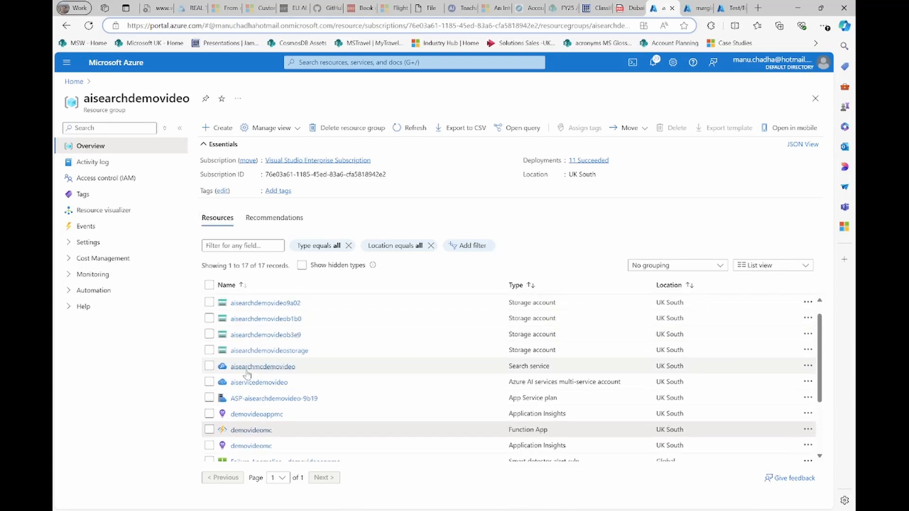
click(247, 370)
click(101, 307)
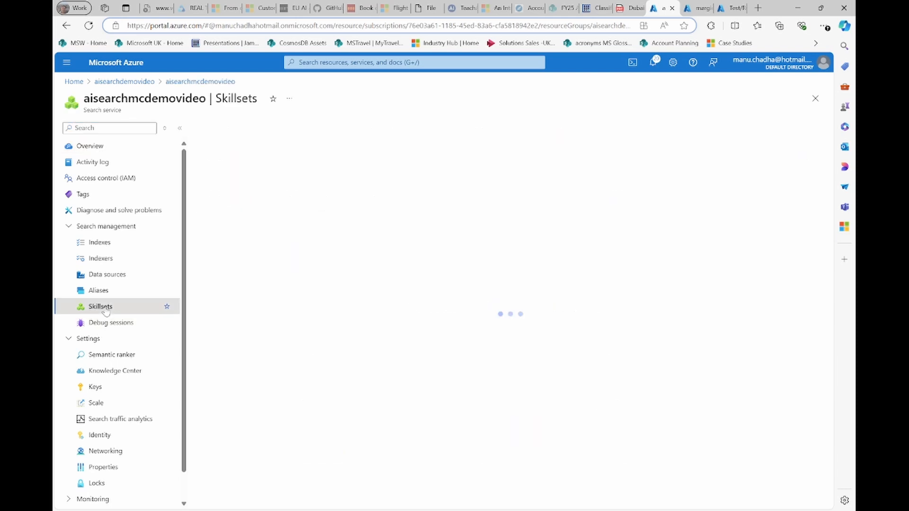
click(238, 195)
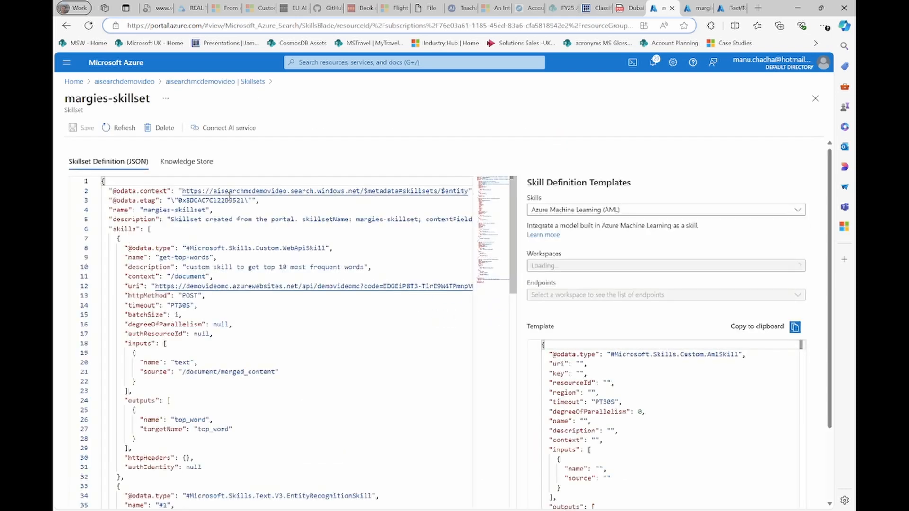
click(203, 286)
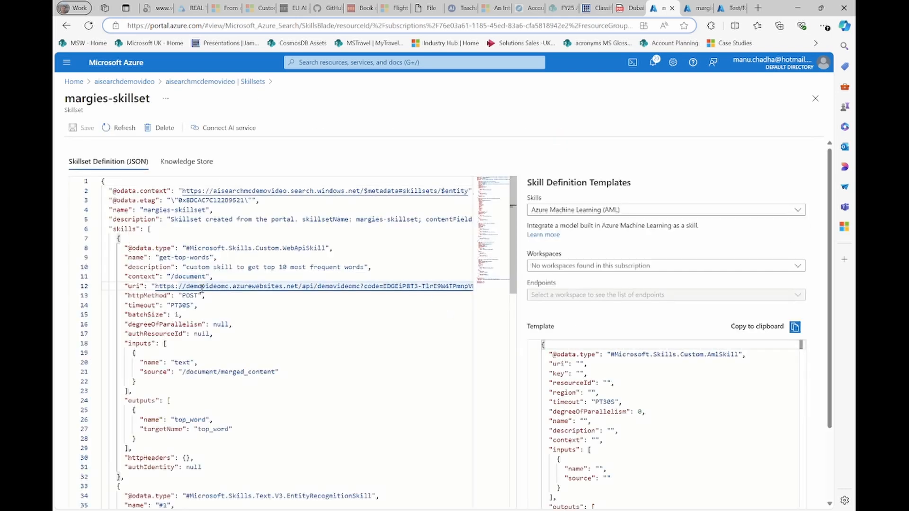
Step: Examine the get-top-words skill's text input, its merged_content source, and its top_word output in the skillset JSON
scroll(202, 286, down, 3)
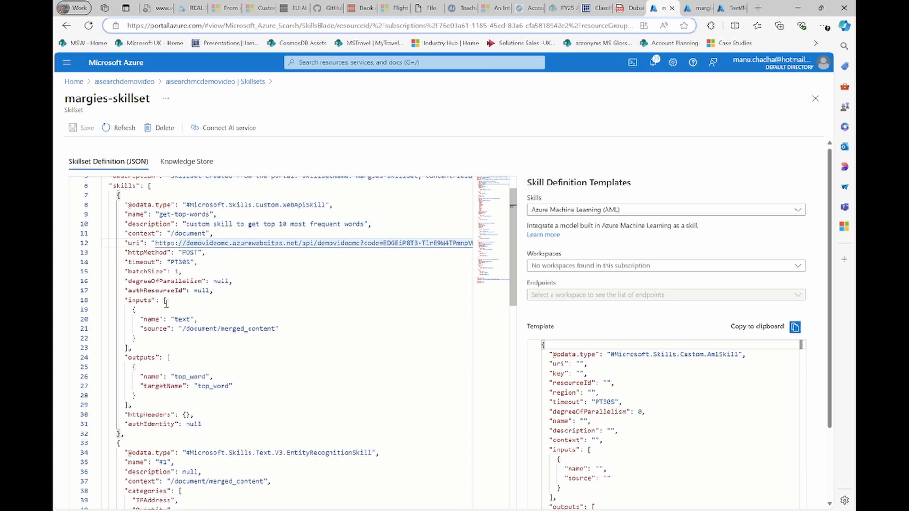
double_click(137, 301)
key(Left)
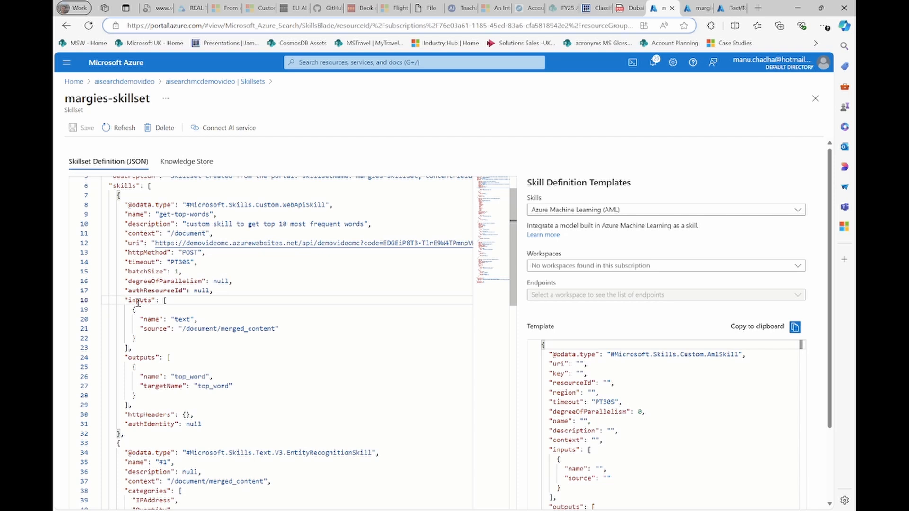
double_click(260, 331)
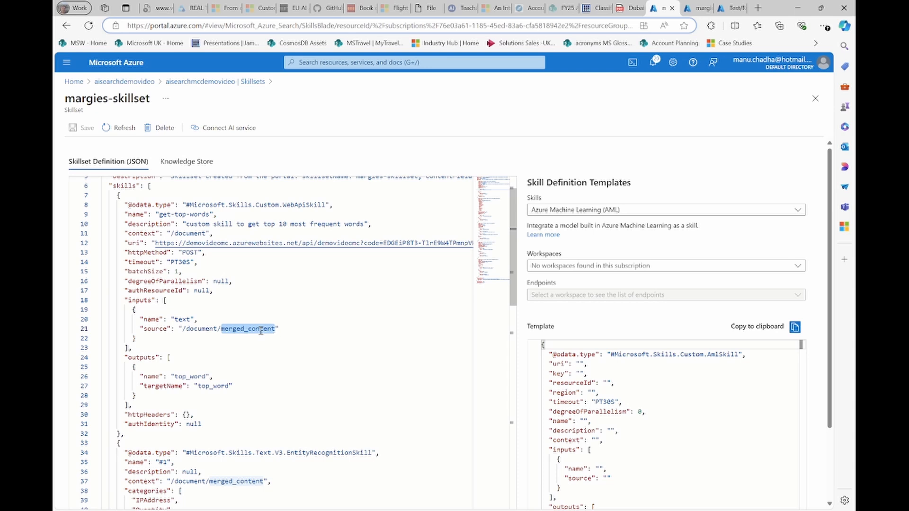
click(185, 319)
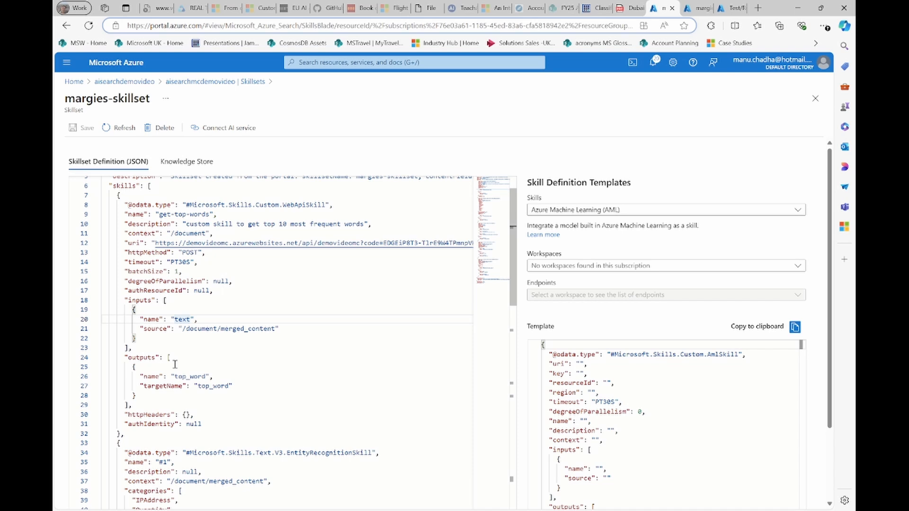
double_click(188, 377)
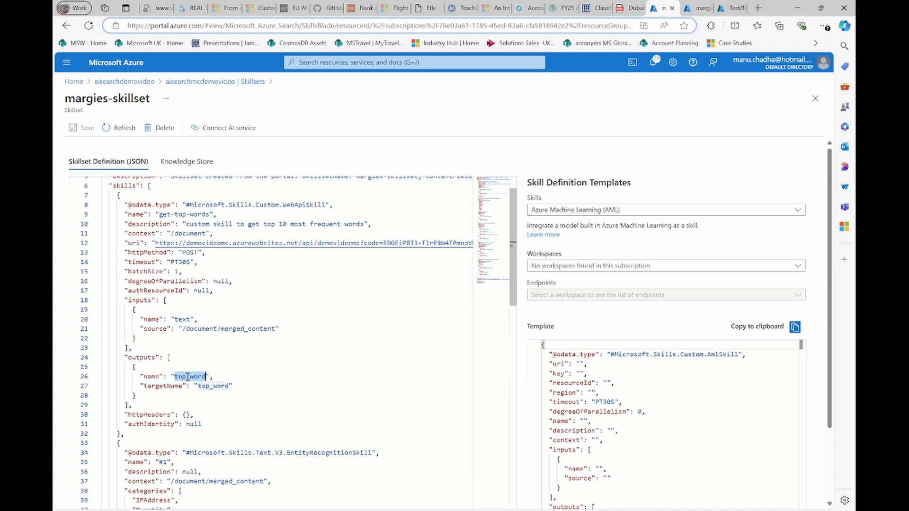
double_click(182, 320)
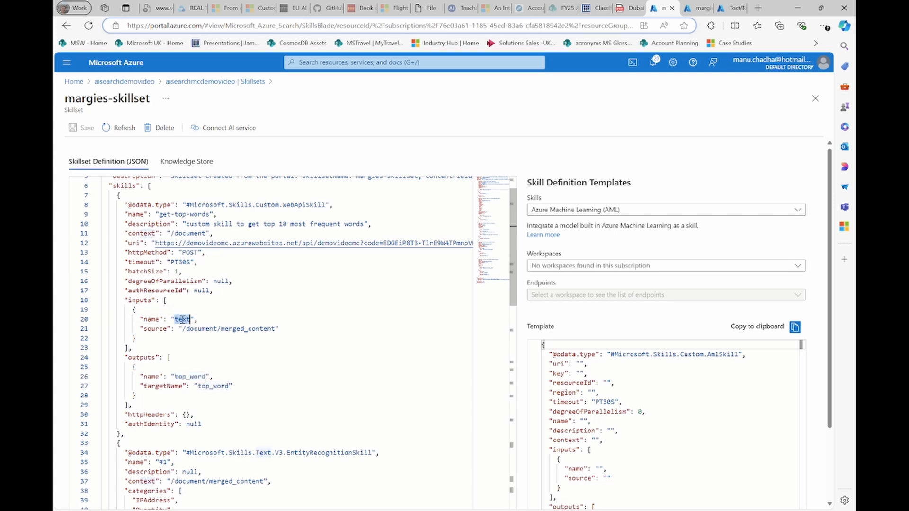
Step: Check how the get-top-words skill maps /document/merged_content to its text input and names its output top_word
drag(183, 329, 249, 331)
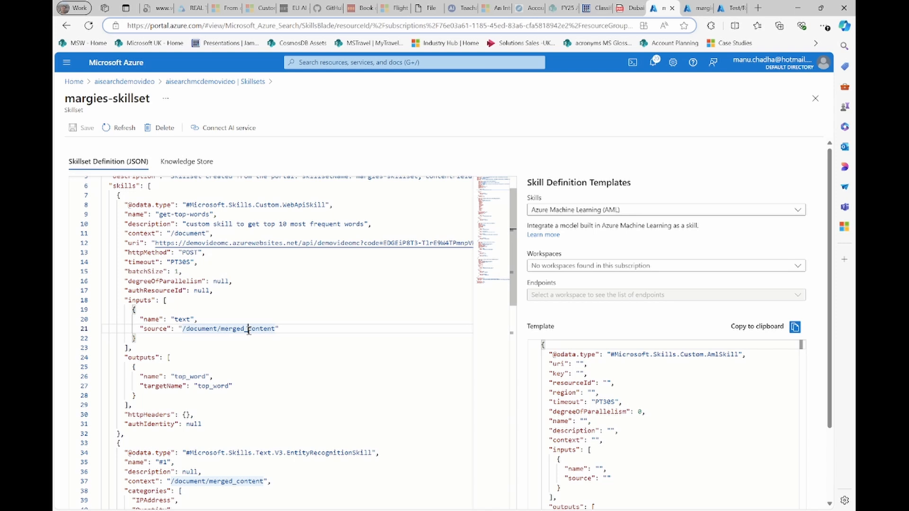
double_click(195, 377)
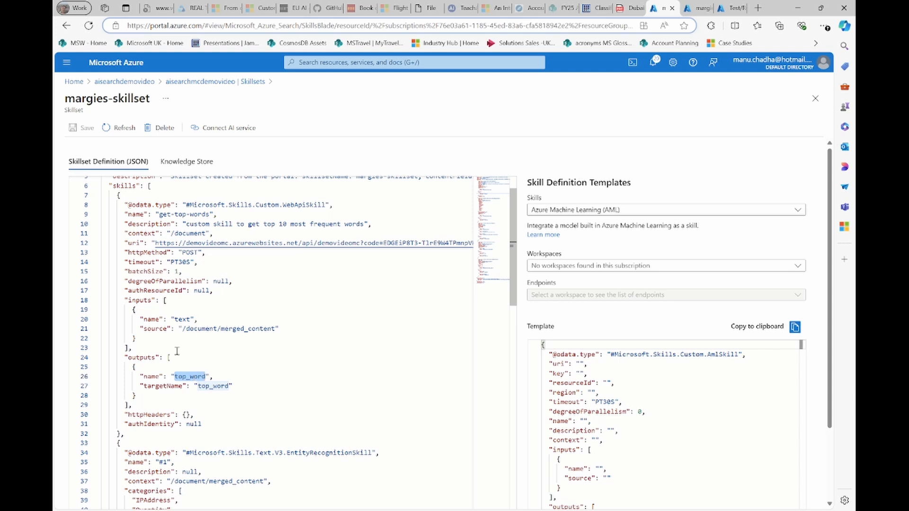
click(189, 321)
click(189, 377)
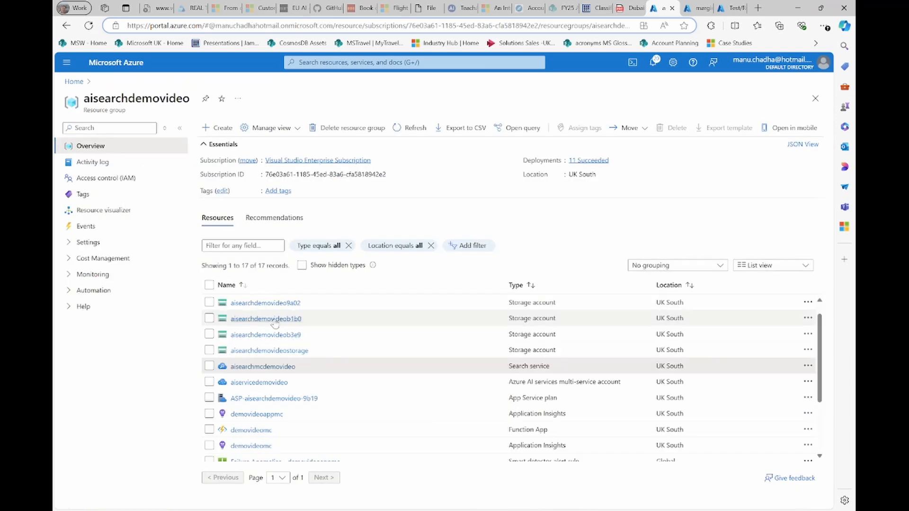
Step: Return to the demovideomc function in its Function App and open its Test/Run request body
click(263, 430)
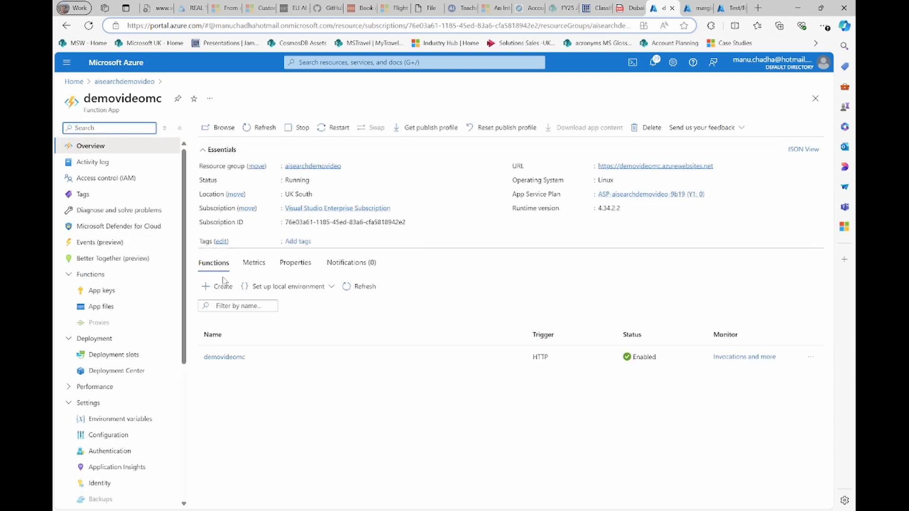
click(211, 358)
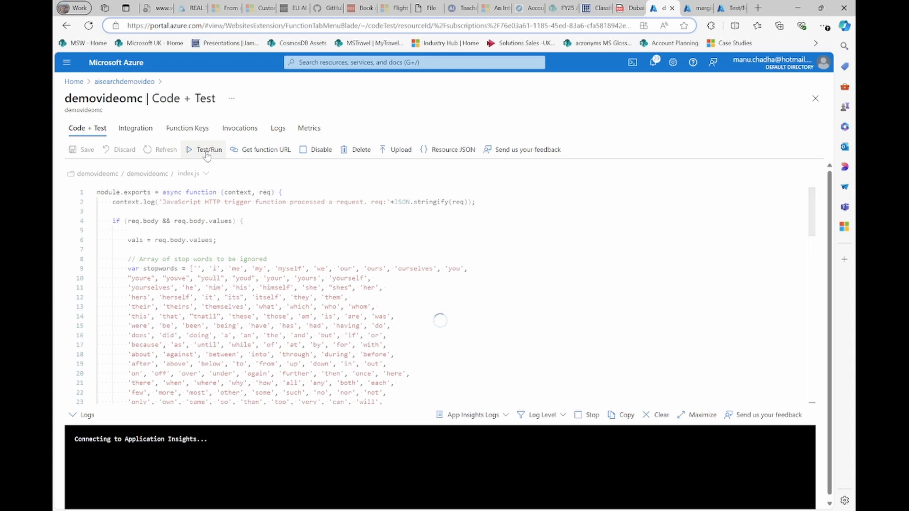
click(206, 151)
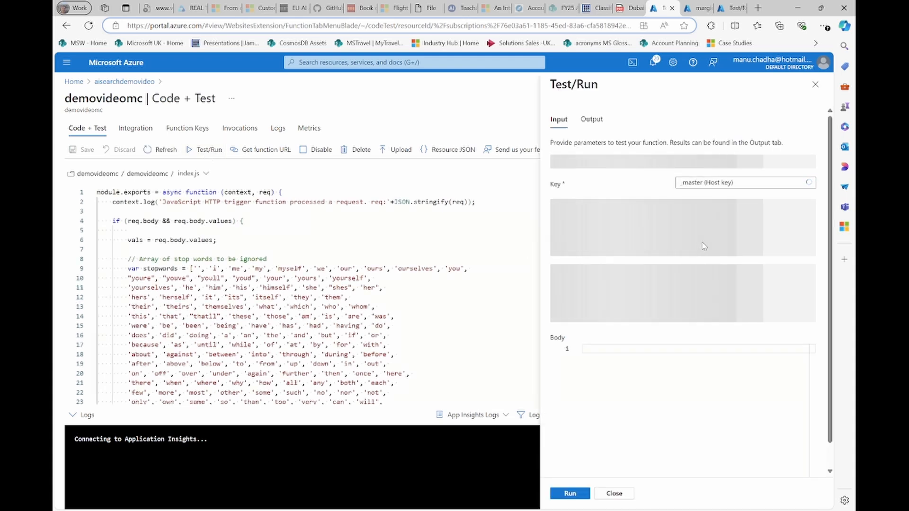
scroll(662, 368, down, 2)
scroll(653, 373, up, 1)
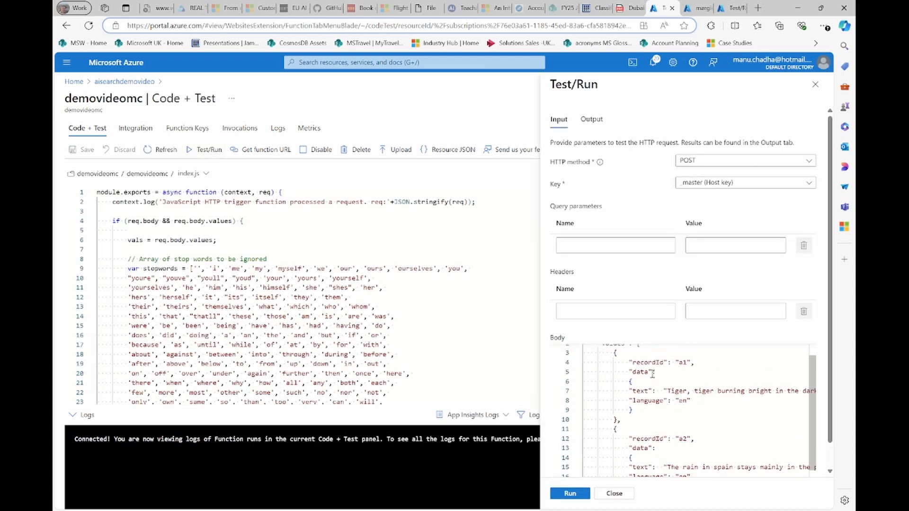
scroll(642, 390, up, 1)
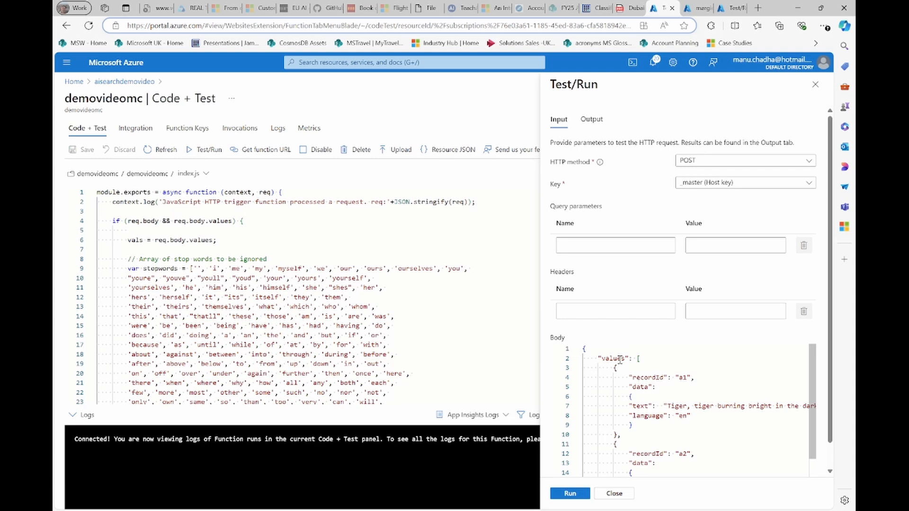
Step: Examine the values array, recordId, data and text fields in the test request body
click(619, 359)
click(645, 378)
click(640, 387)
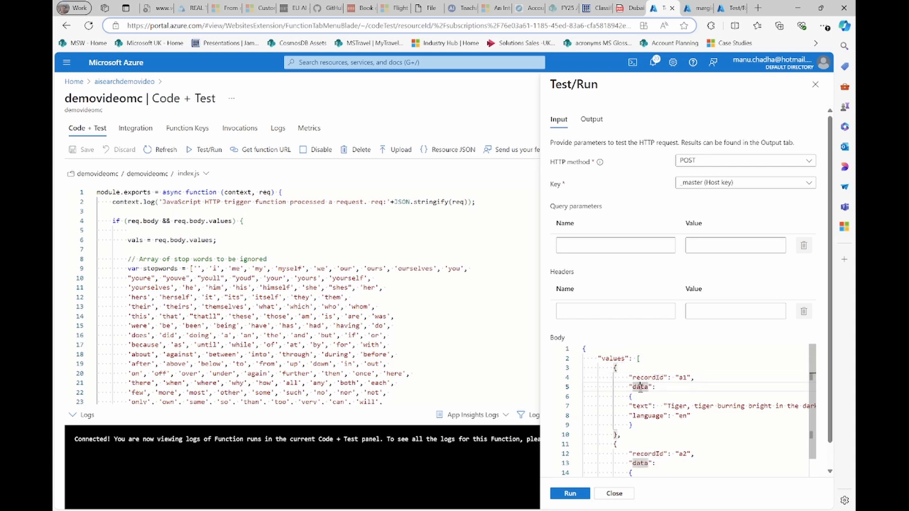
click(641, 407)
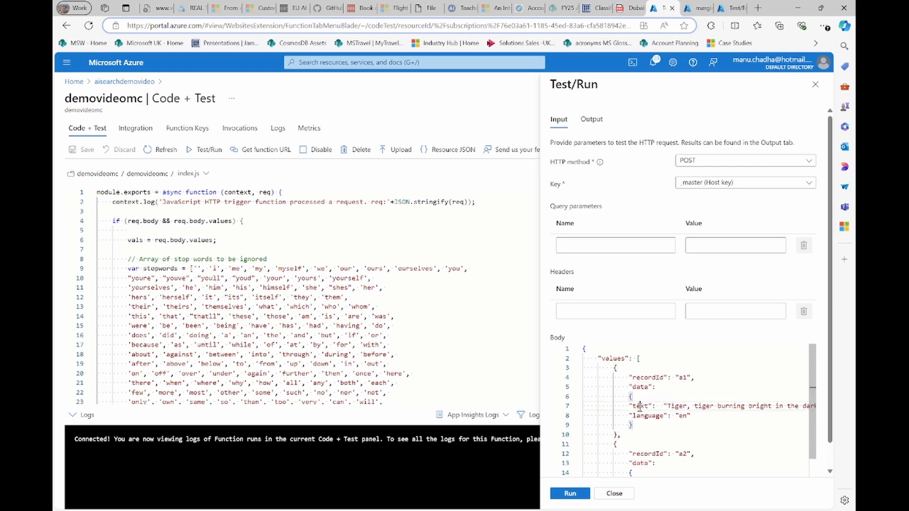
double_click(640, 407)
Step: Run the function with the sample request and examine the top_word field for record a1 in the response
click(574, 493)
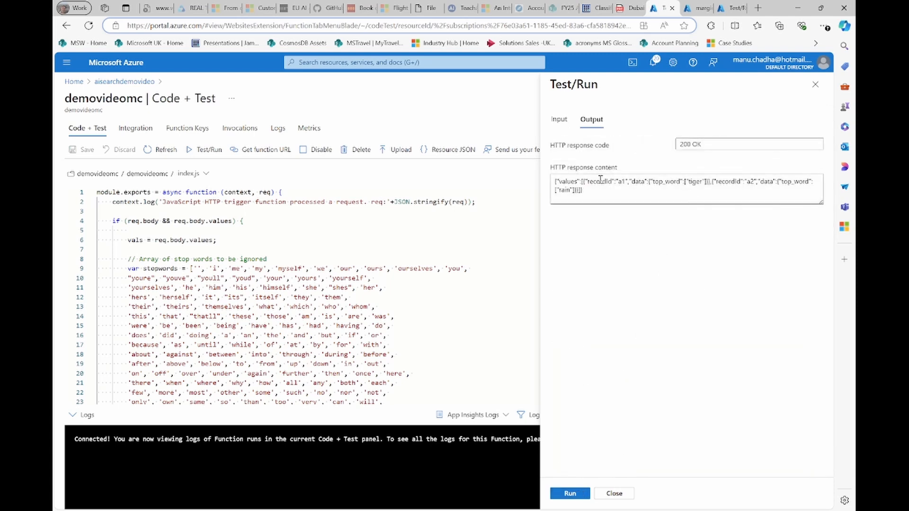
click(638, 183)
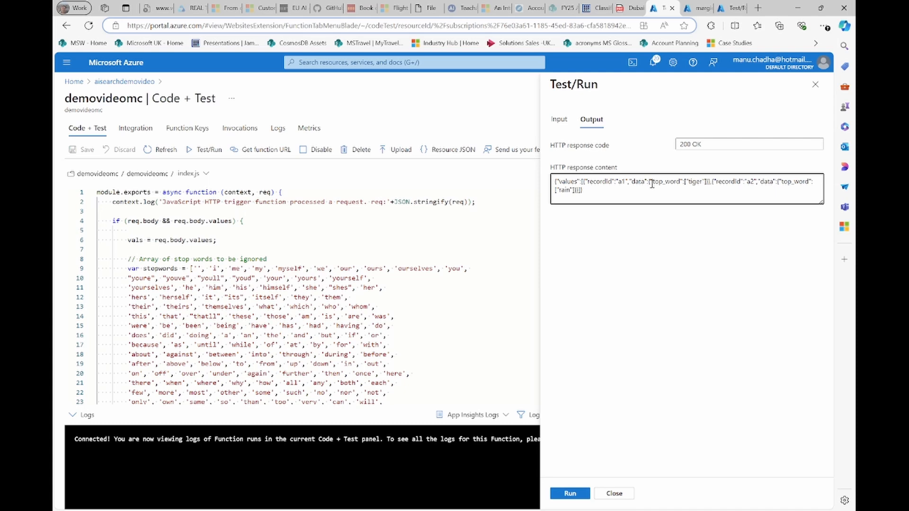
drag(655, 182, 682, 184)
double_click(692, 183)
click(693, 184)
double_click(694, 183)
double_click(668, 184)
click(411, 241)
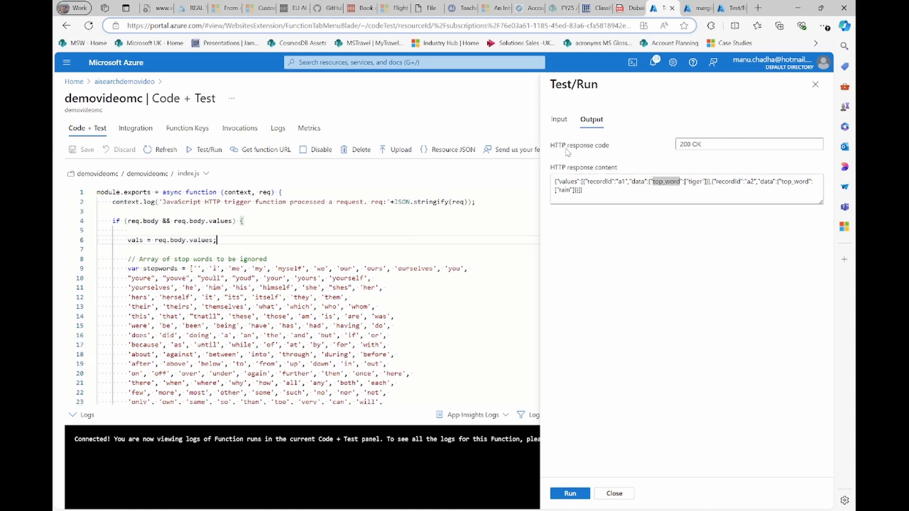
Step: Compare the test request body's values array with the req.body.values reference in index.js
click(558, 120)
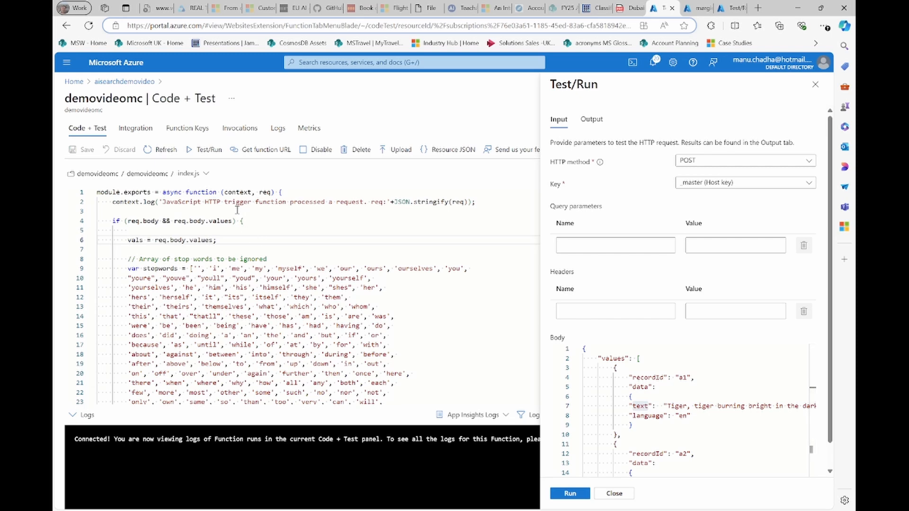
click(261, 192)
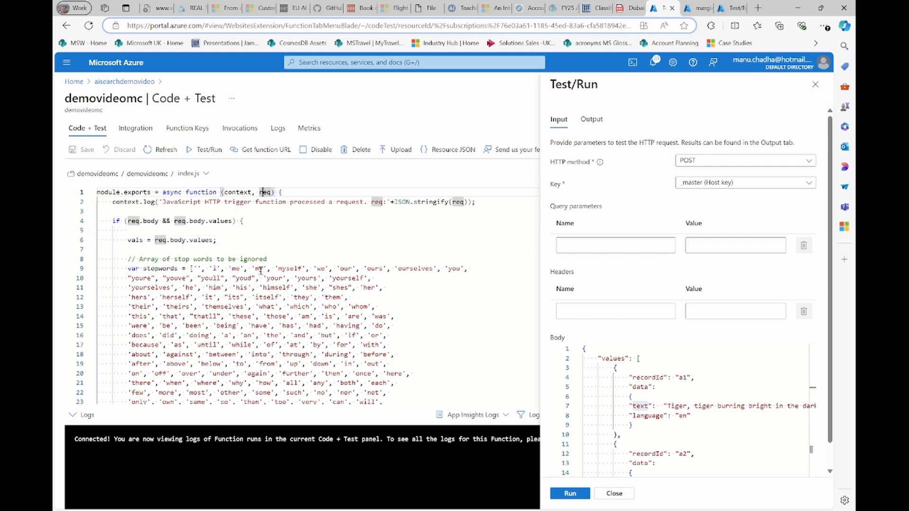
click(203, 241)
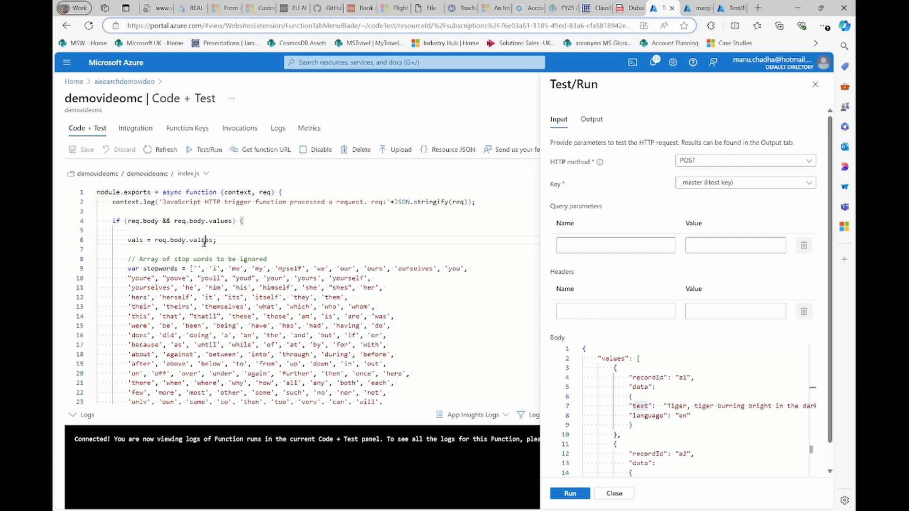
double_click(611, 359)
Step: Examine how index.js reads each record's text, filters stopwords, counts the words and sorts them
scroll(380, 360, down, 1)
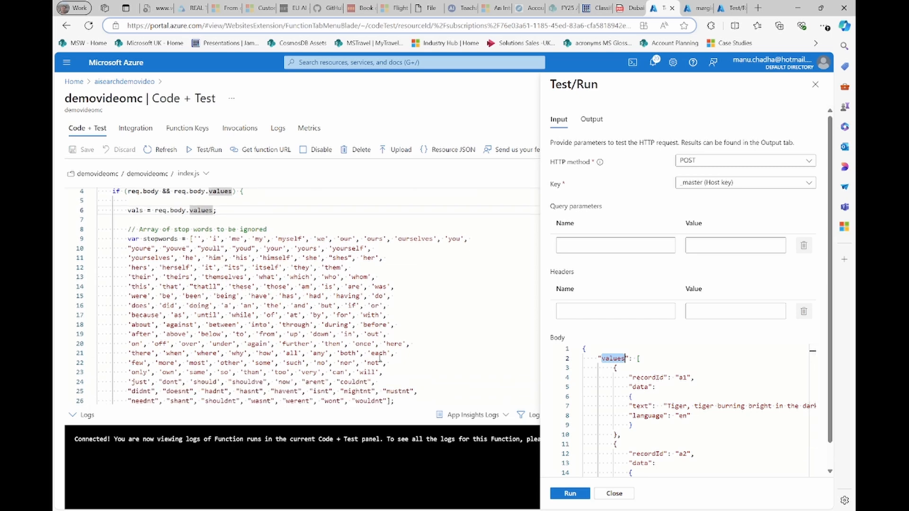
scroll(369, 356, down, 2)
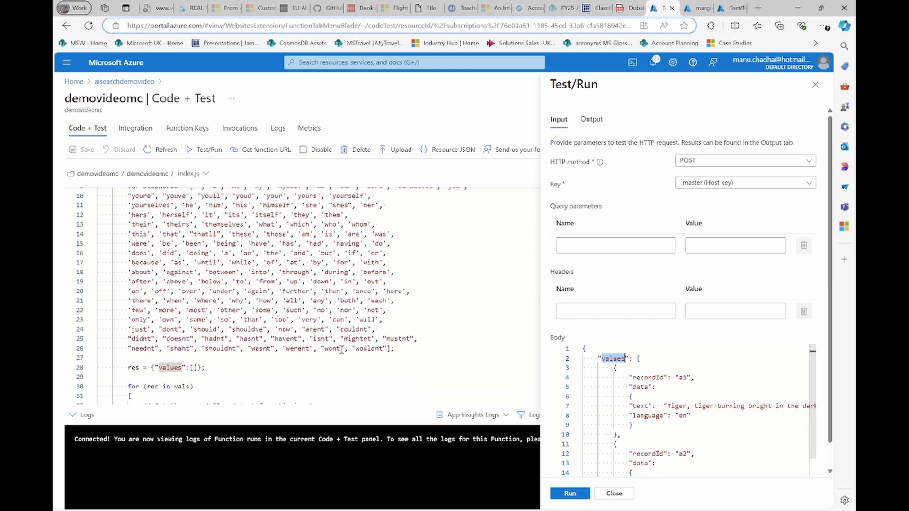
scroll(339, 344, down, 6)
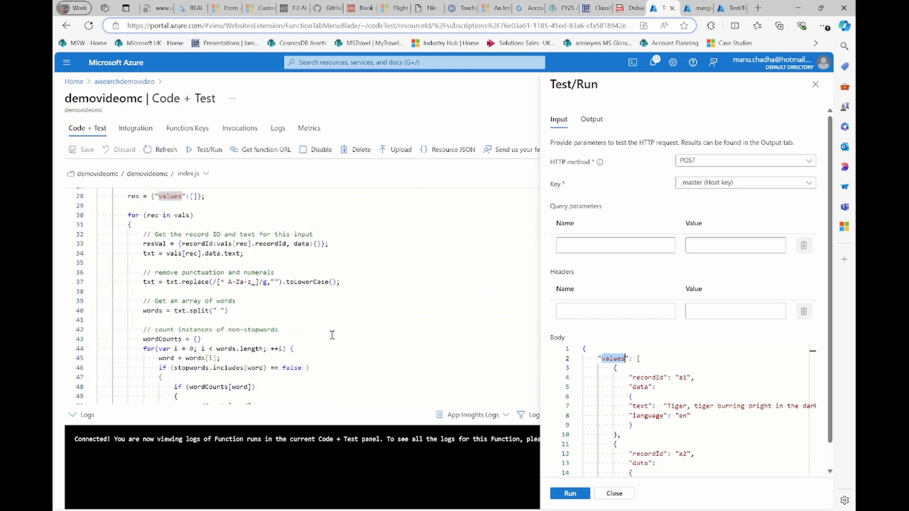
click(280, 245)
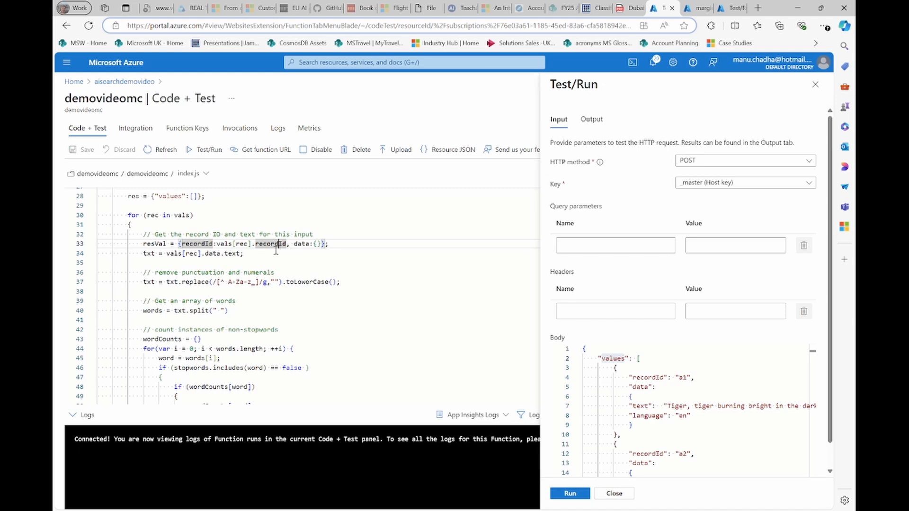
click(226, 245)
scroll(230, 255, down, 2)
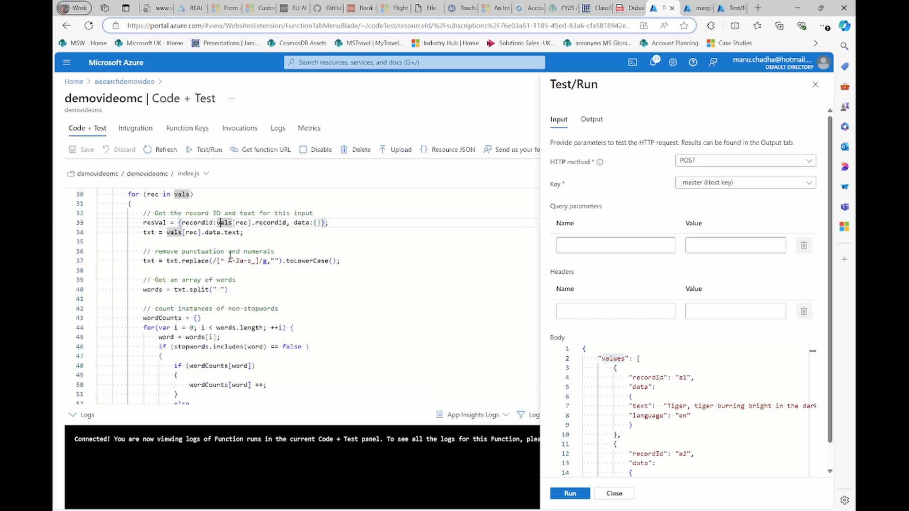
scroll(226, 250, down, 1)
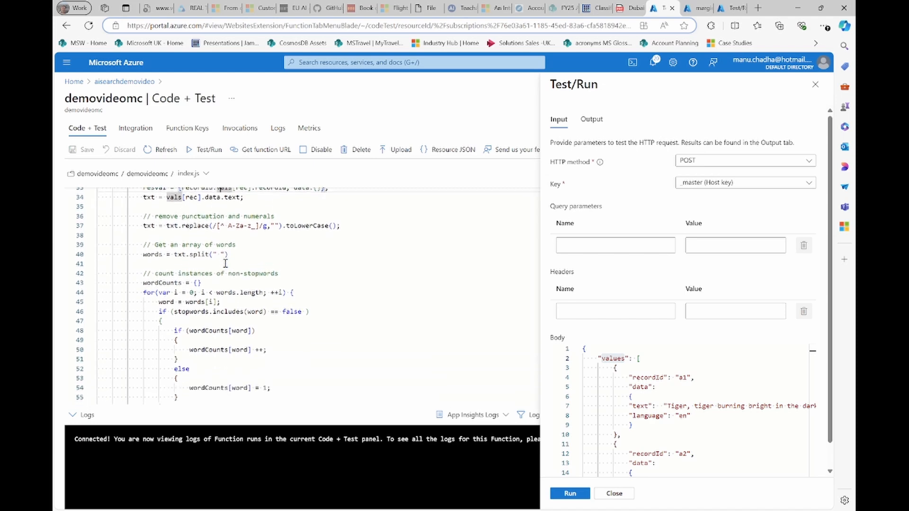
scroll(420, 357, down, 5)
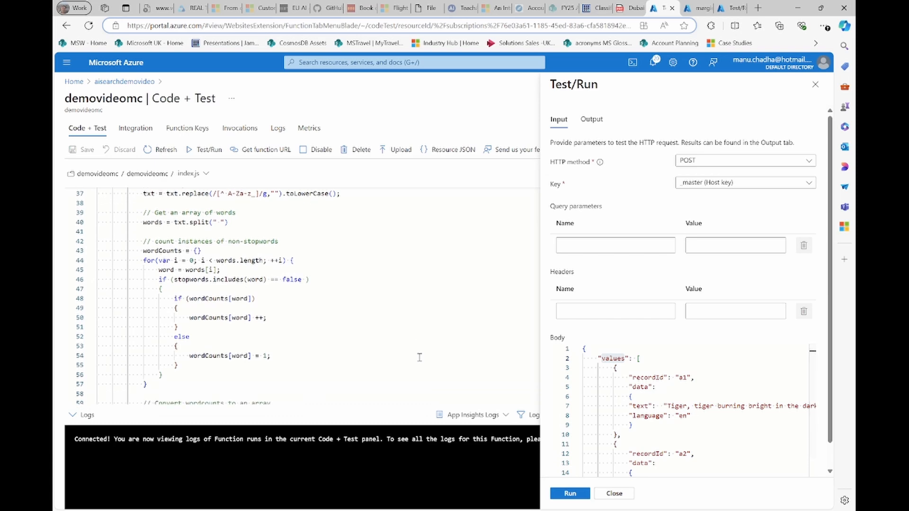
scroll(320, 301, up, 3)
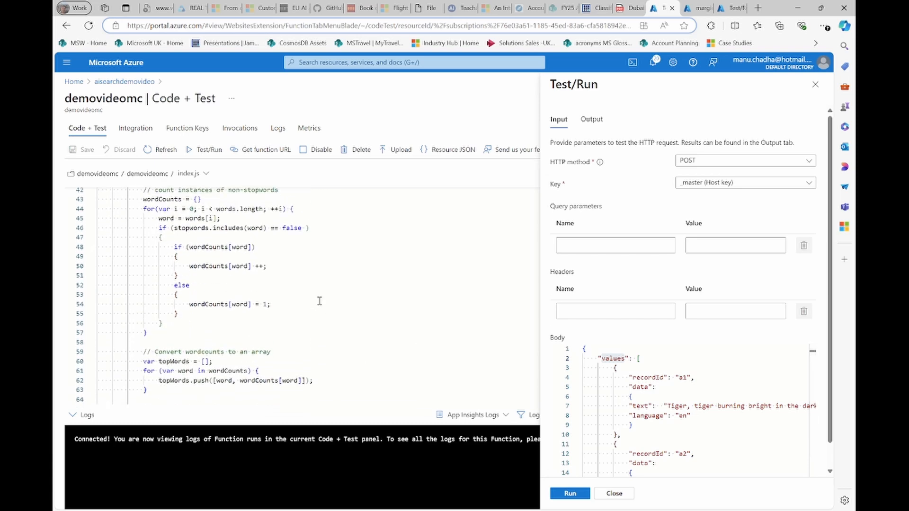
scroll(312, 310, down, 2)
scroll(187, 335, down, 4)
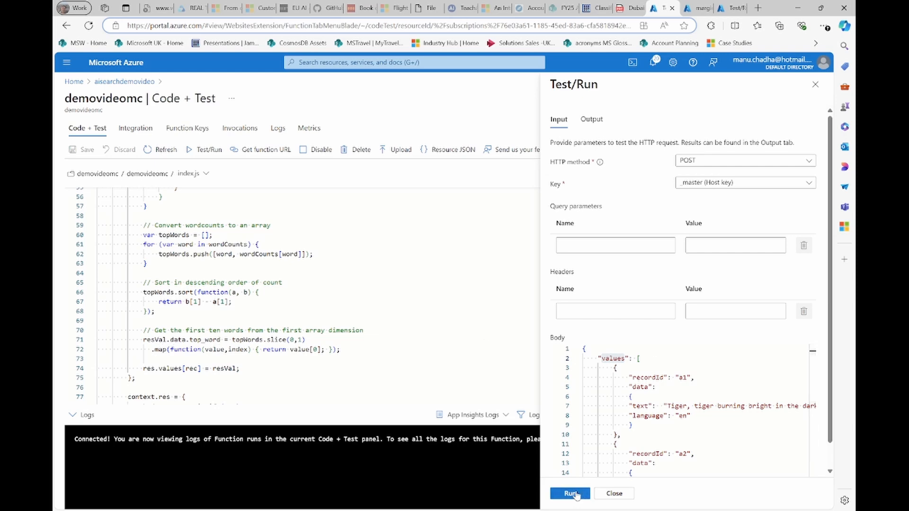
Step: Run the function test again and trace the response's data back to the resVal.data.top_word assignment in index.js
click(570, 494)
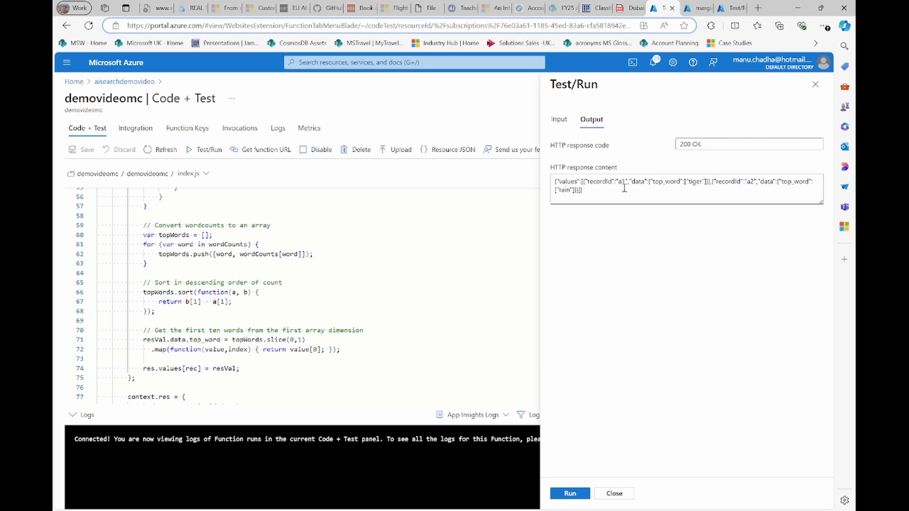
double_click(641, 184)
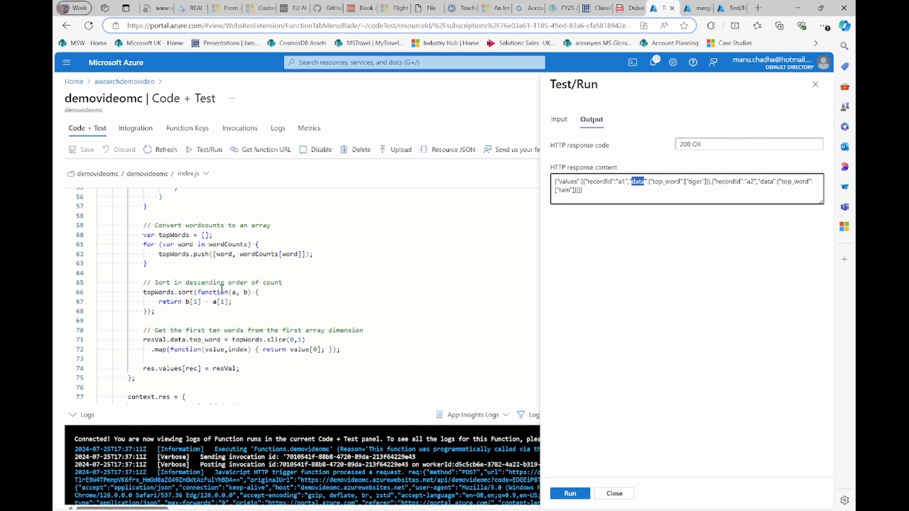
scroll(192, 334, down, 1)
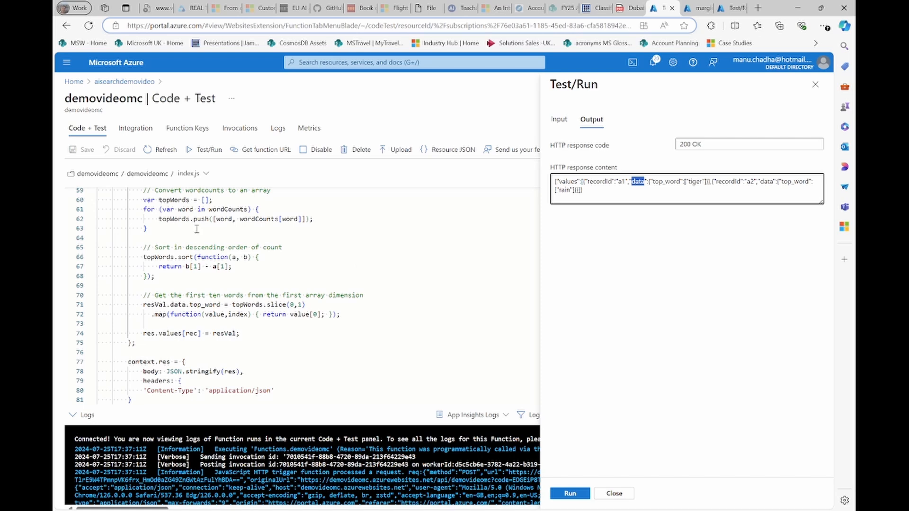
scroll(197, 299, down, 2)
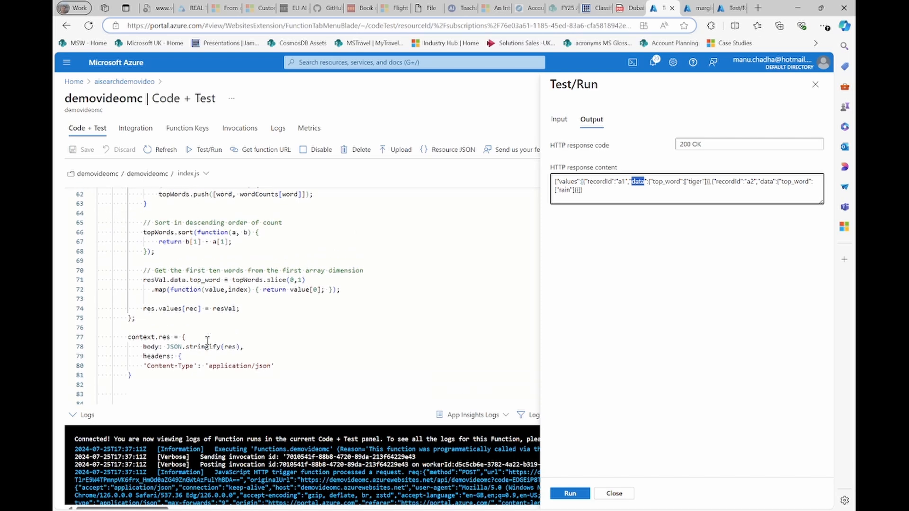
scroll(207, 341, up, 1)
double_click(207, 302)
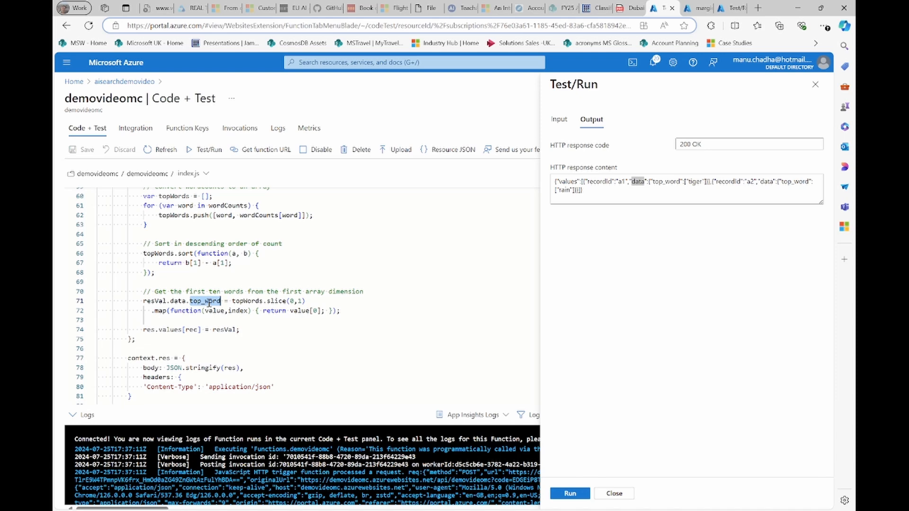
Step: Open azureblob-indexer in the aisearchmcdemovideo search service and display its JSON definition
click(132, 84)
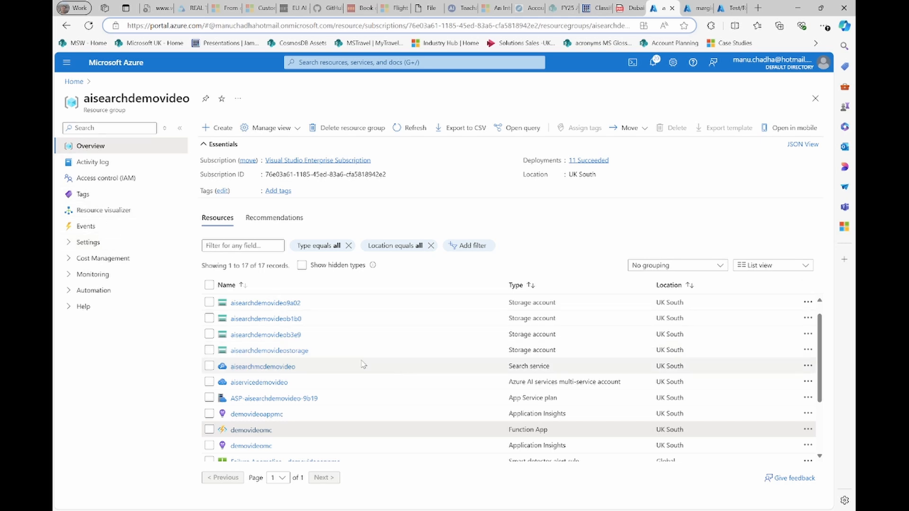
click(263, 366)
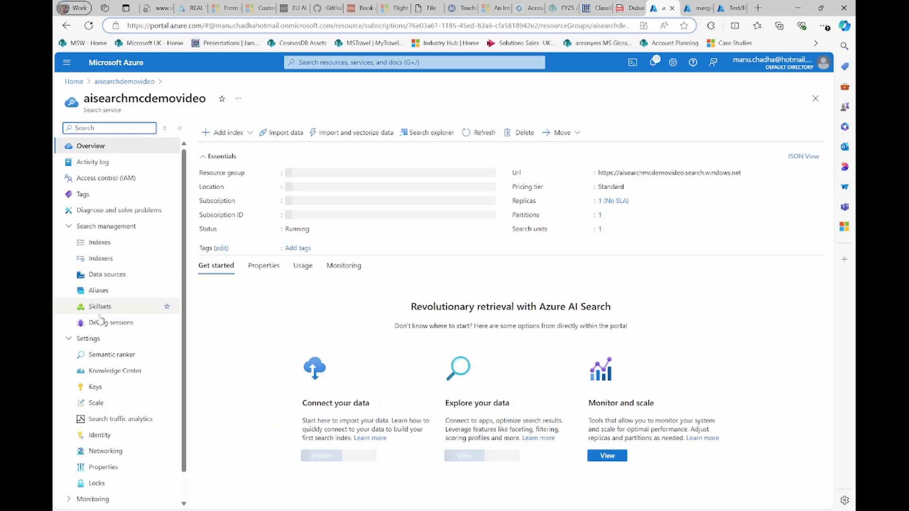
click(101, 258)
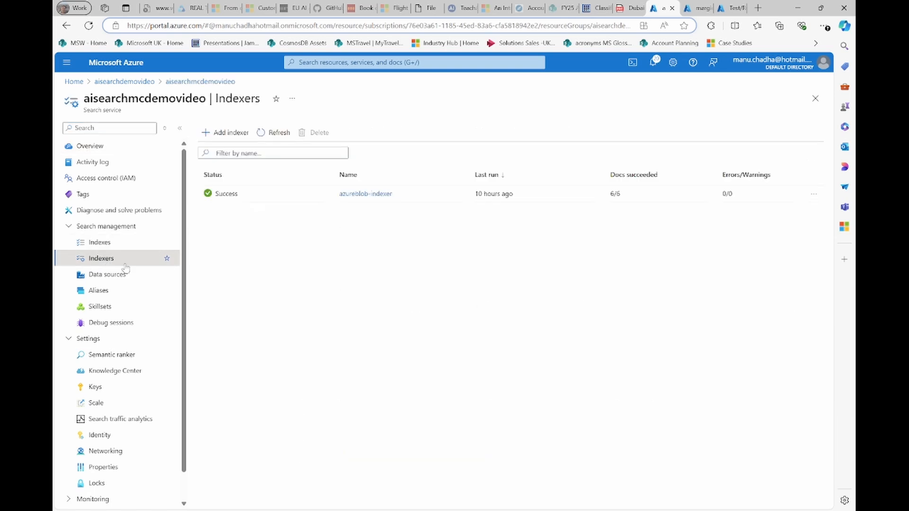
click(355, 194)
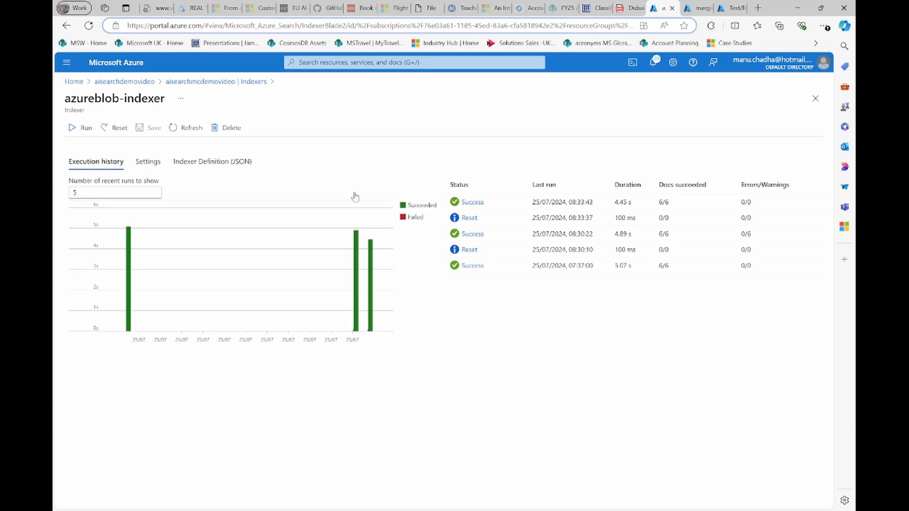
click(194, 162)
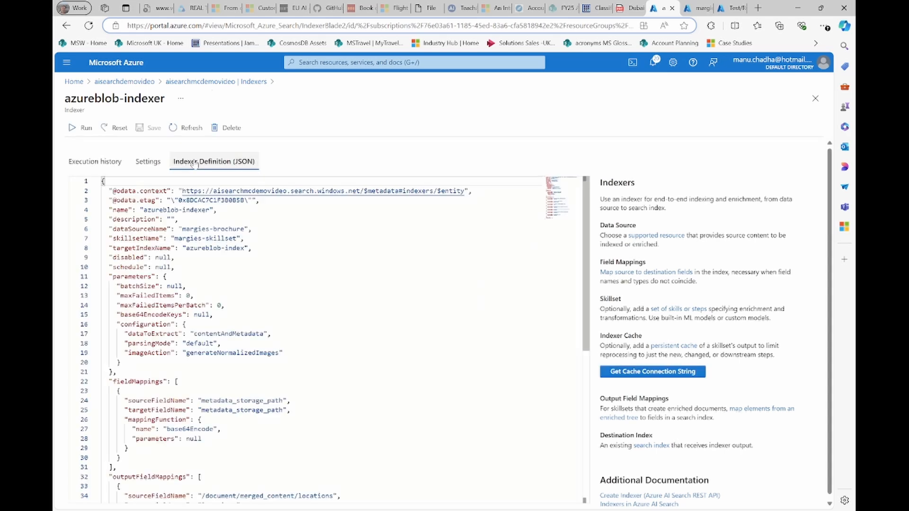
Step: Examine the indexer's outputFieldMappings, focusing on the /document/top_word source field and the top_words target field
scroll(220, 451, down, 10)
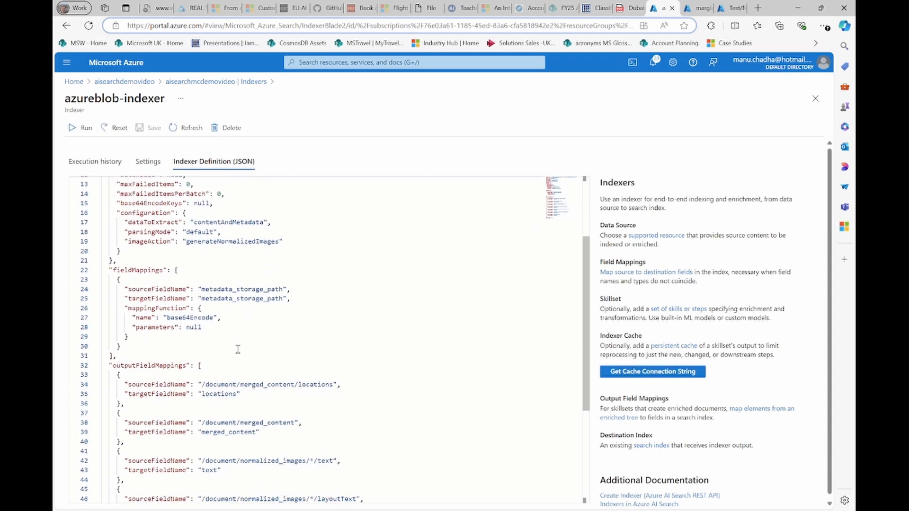
click(230, 442)
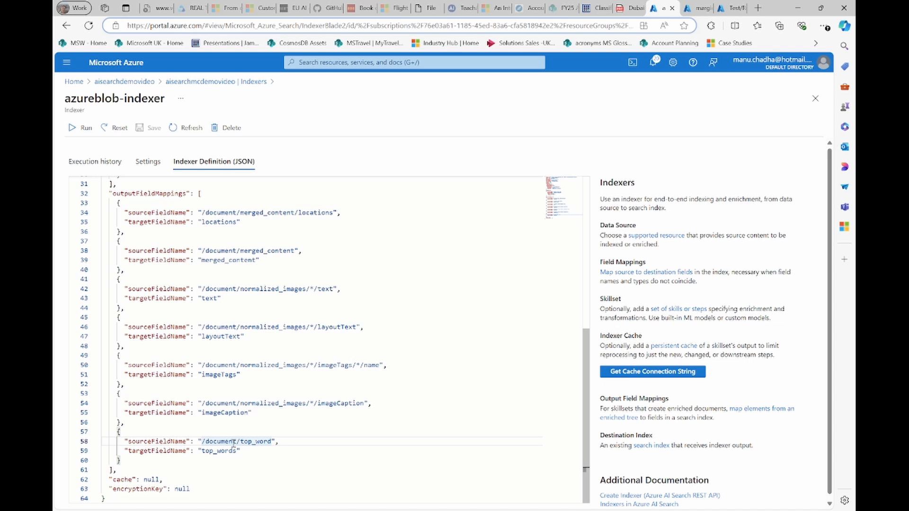
mouse_move(157, 450)
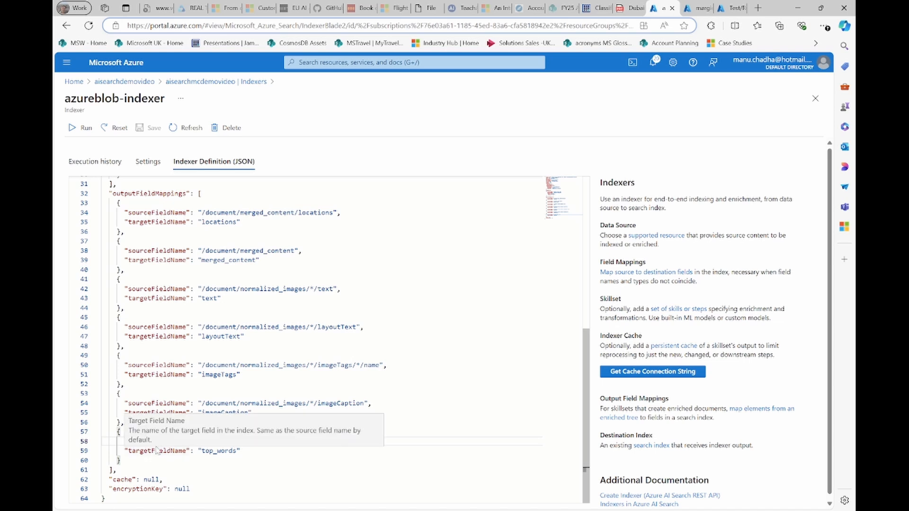
double_click(261, 441)
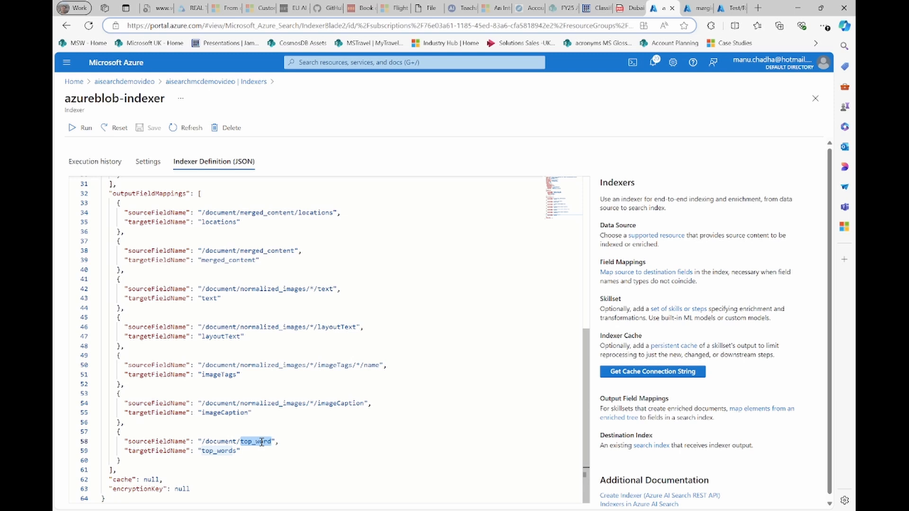
click(262, 442)
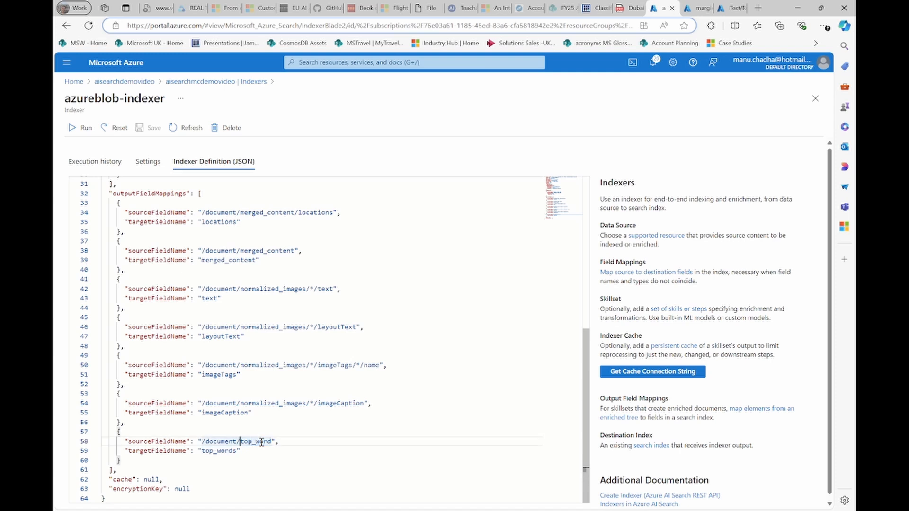
key(Left)
key(ctrl+shift+Left)
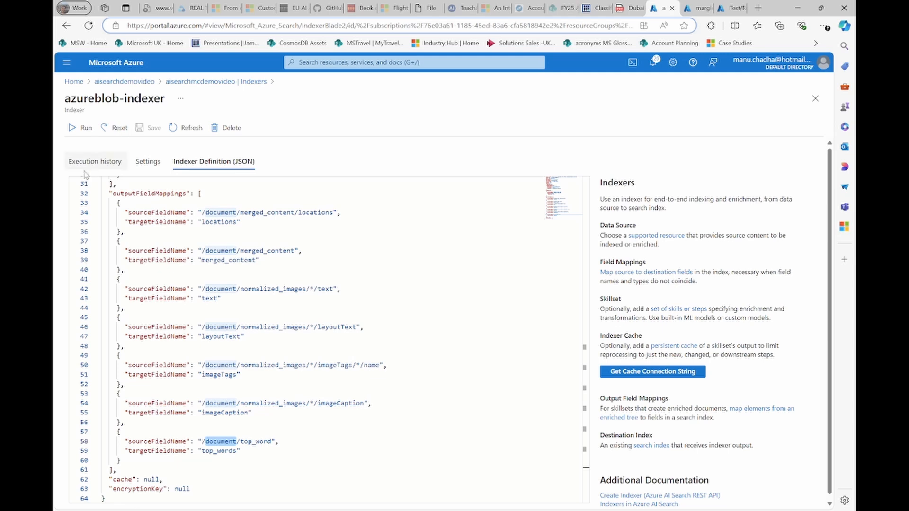
scroll(148, 255, up, 6)
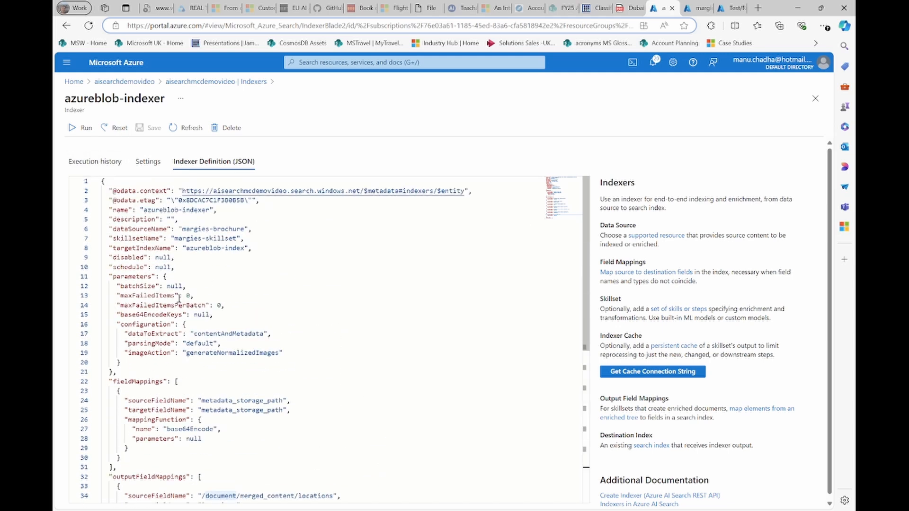
Step: Open margies-skillset in the aisearchmcdemovideo service and review the get-top-words skill's context, text input and top_word output
click(137, 84)
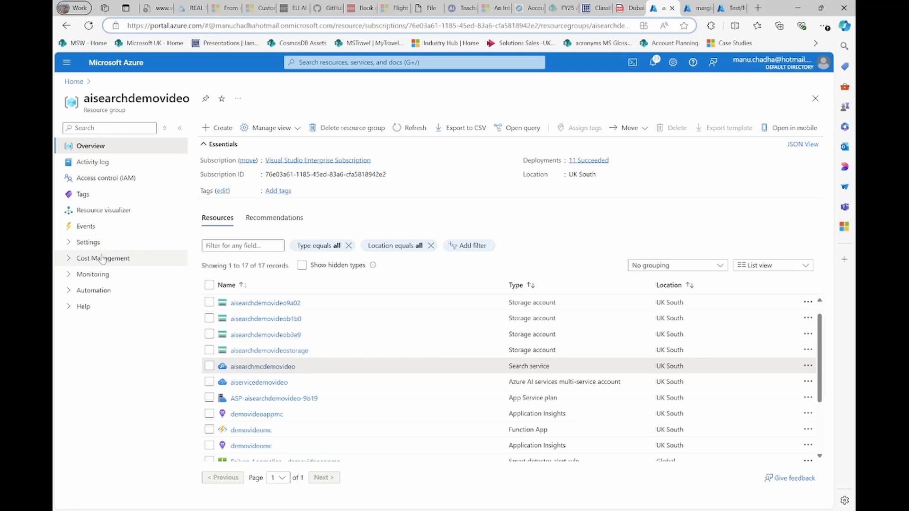
click(264, 367)
click(102, 307)
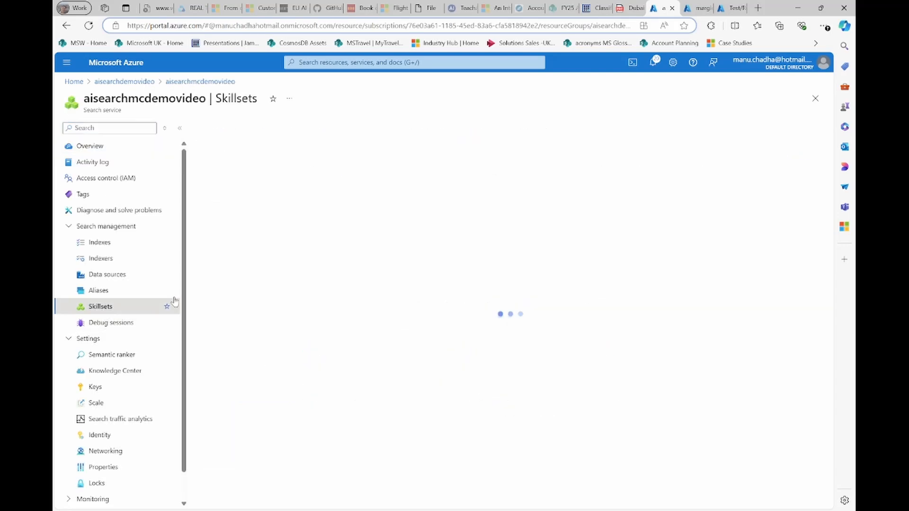
click(239, 197)
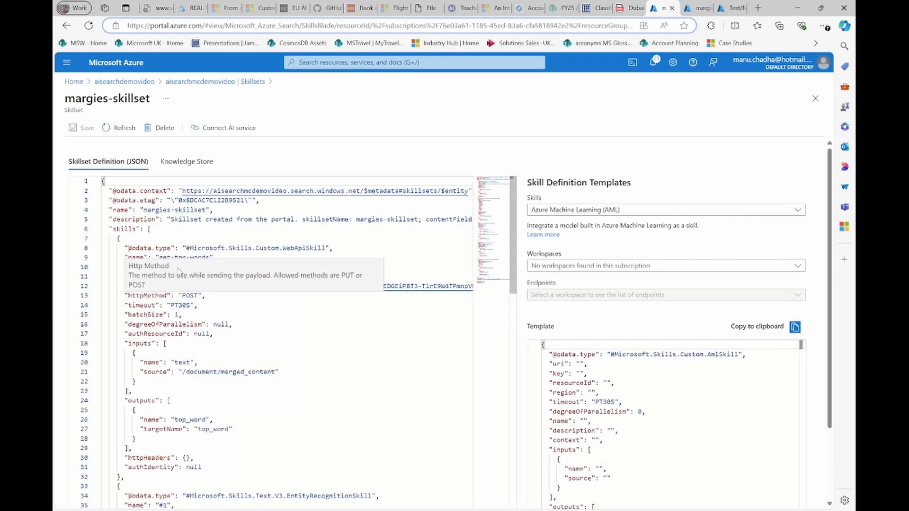
double_click(191, 277)
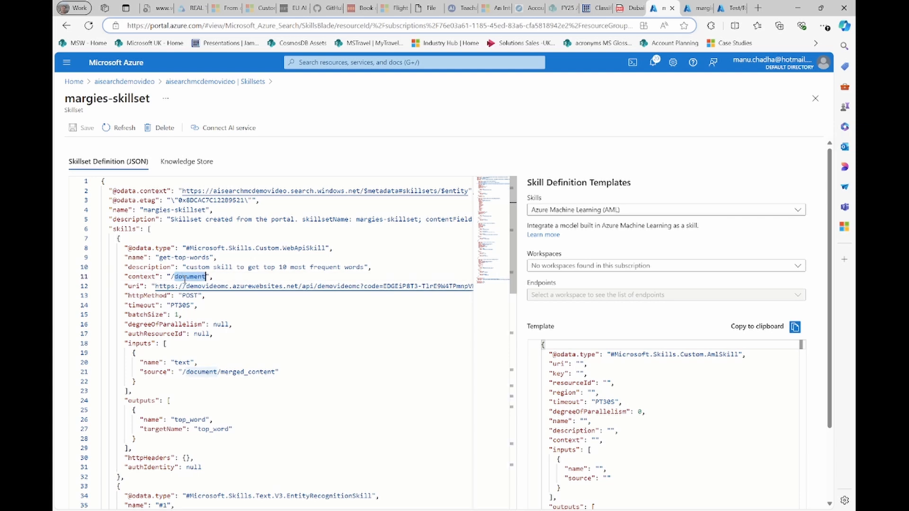
double_click(184, 363)
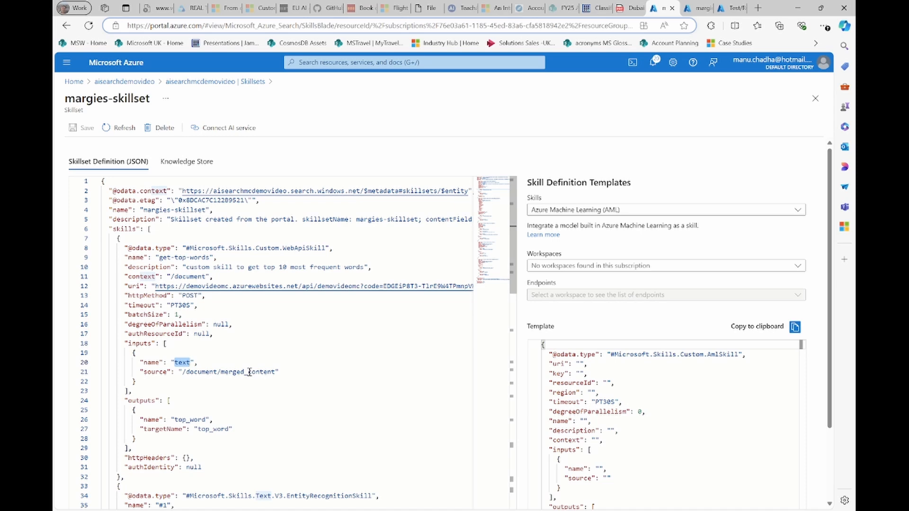
scroll(250, 373, down, 1)
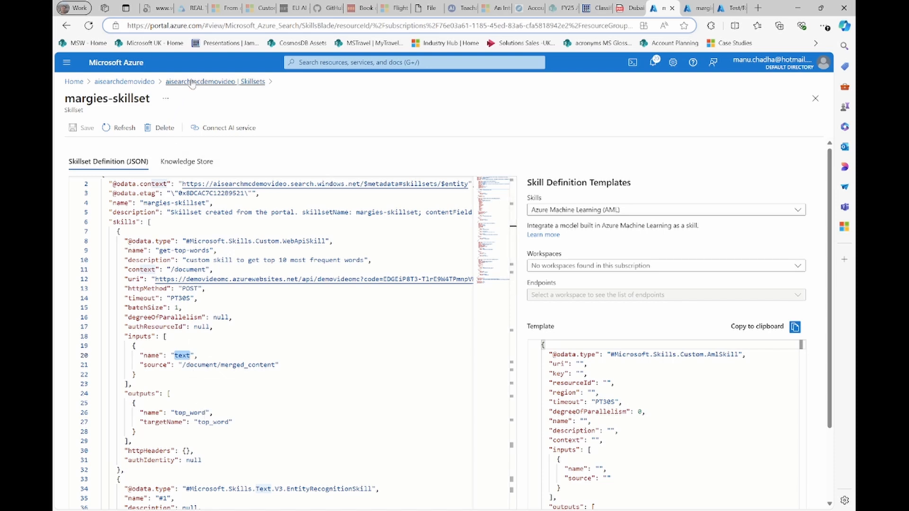
Step: Go back to azureblob-indexer in the search service and display its JSON definition
click(192, 83)
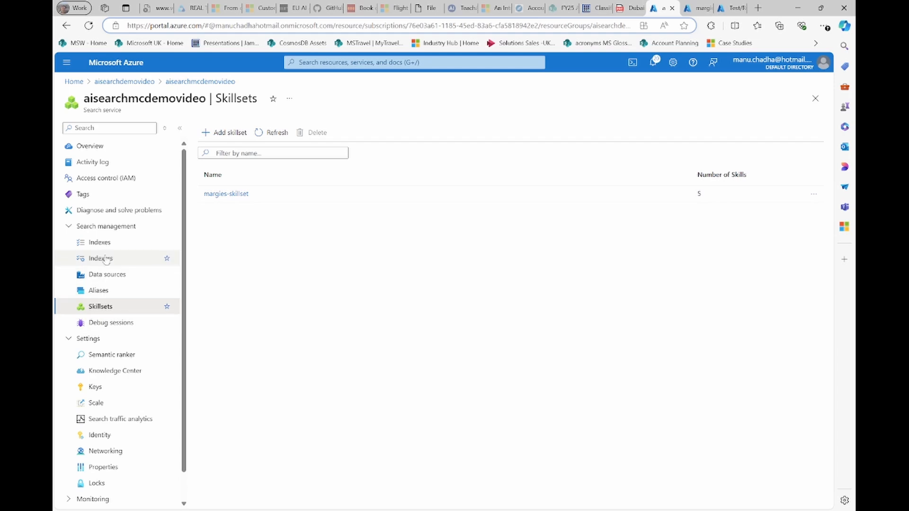
click(100, 243)
click(105, 259)
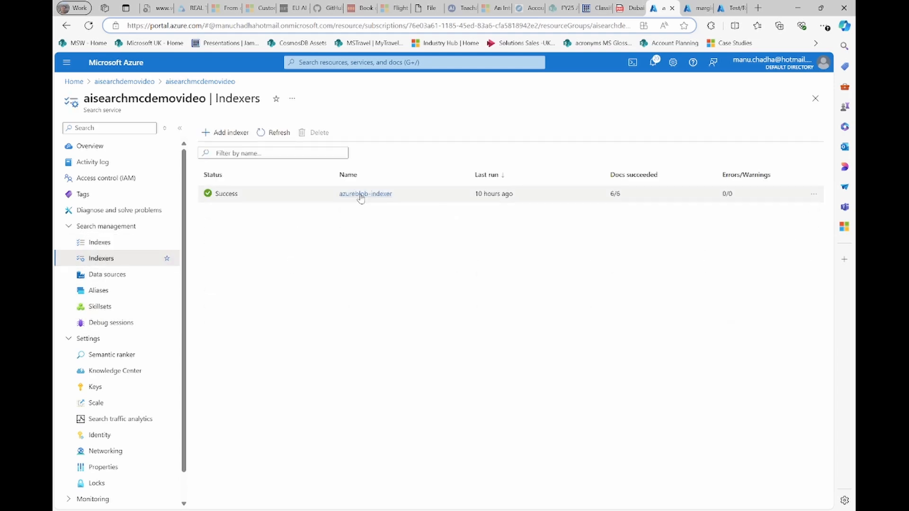
click(361, 194)
click(223, 162)
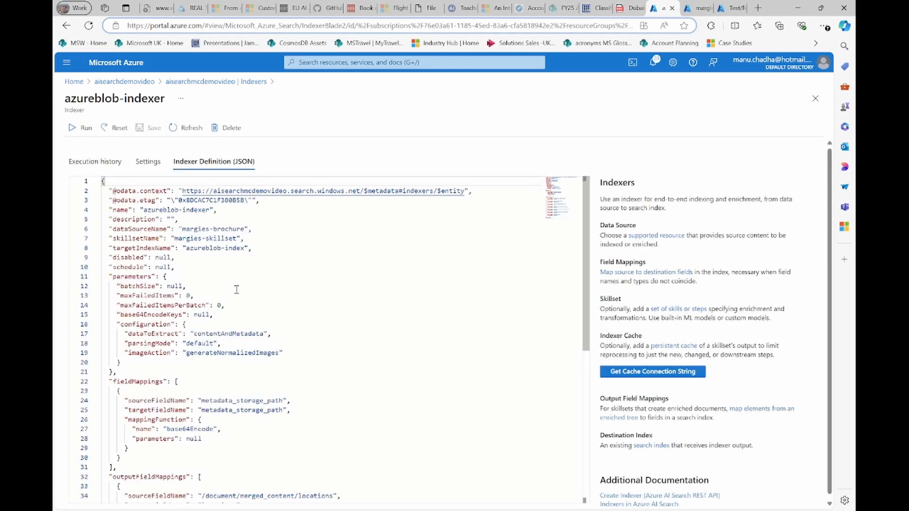
Step: Compare the source and target field names in the last output field mapping, from /document/top_word to top_words
scroll(237, 289, down, 10)
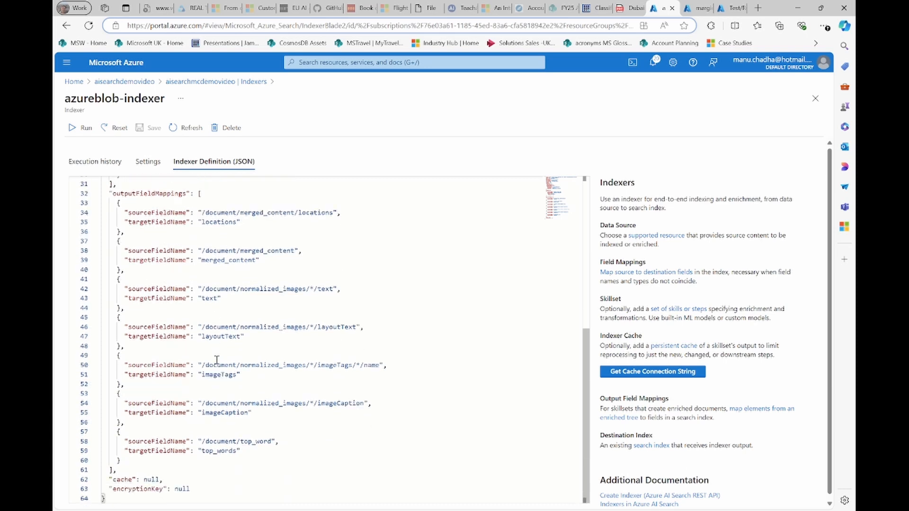
click(244, 442)
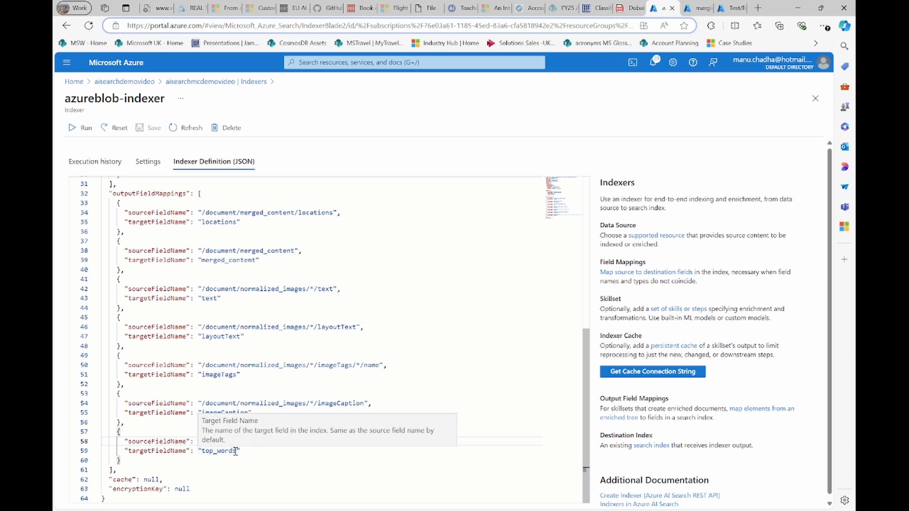
click(240, 451)
click(293, 441)
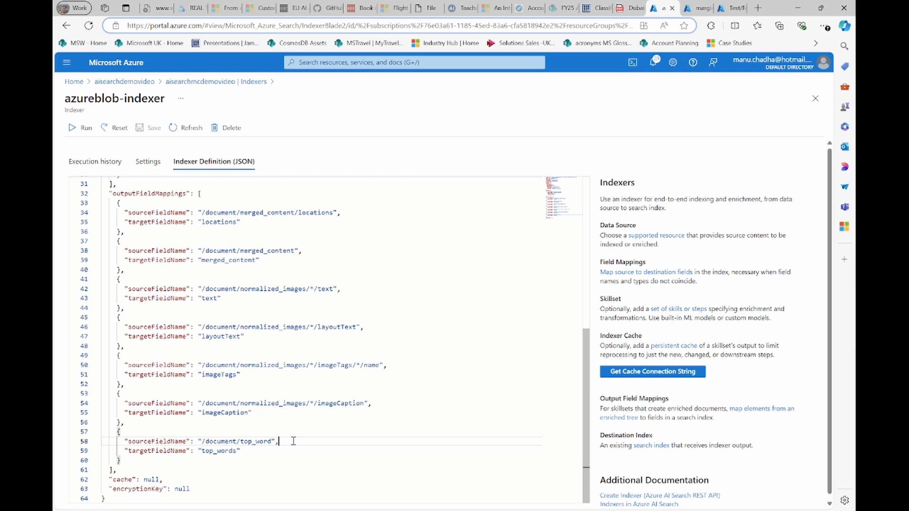
click(250, 452)
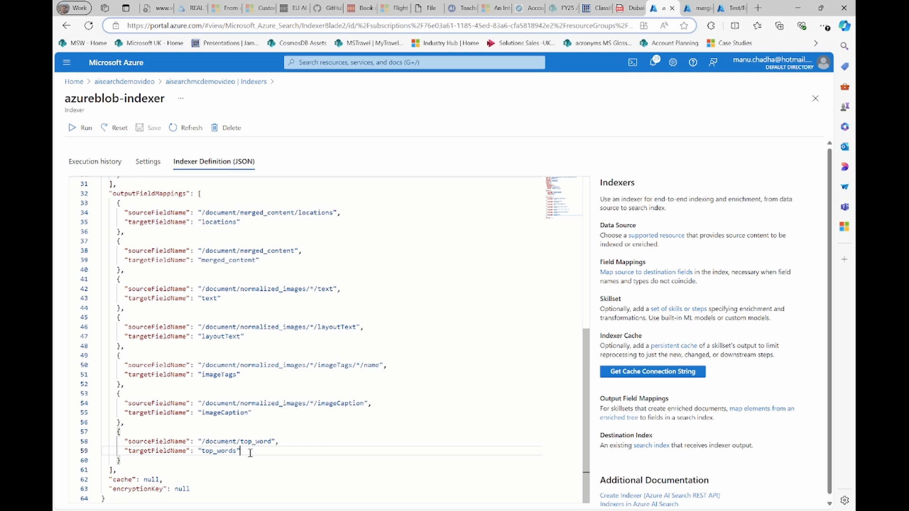
click(295, 441)
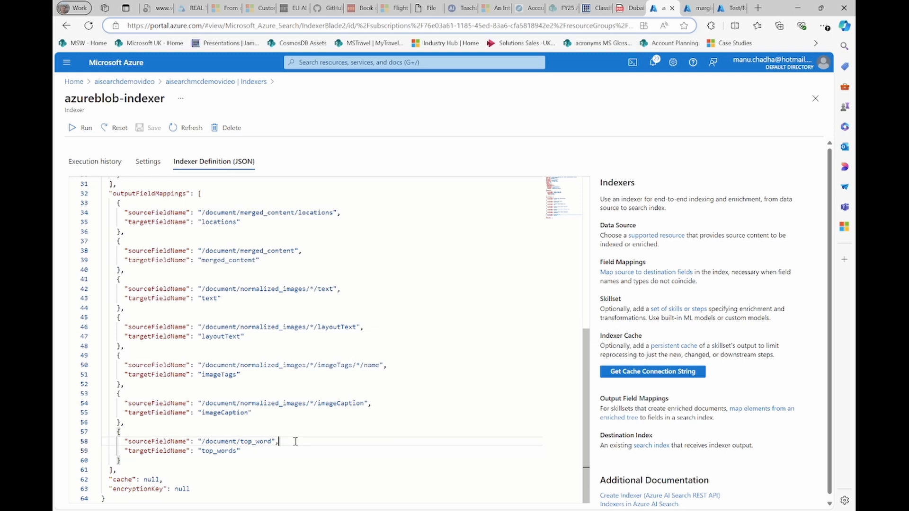
key(Down)
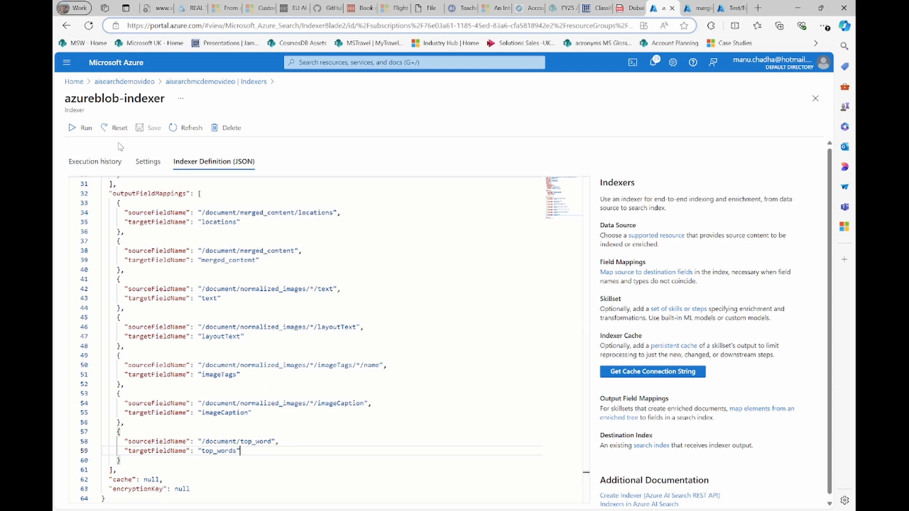
Step: Open azureblob-index in the search service and locate the top_words field in its field list
click(201, 82)
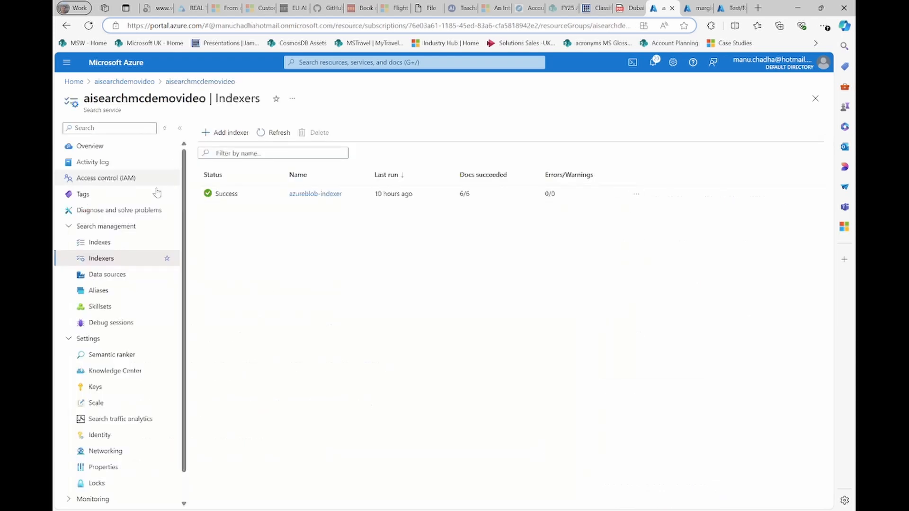
click(117, 249)
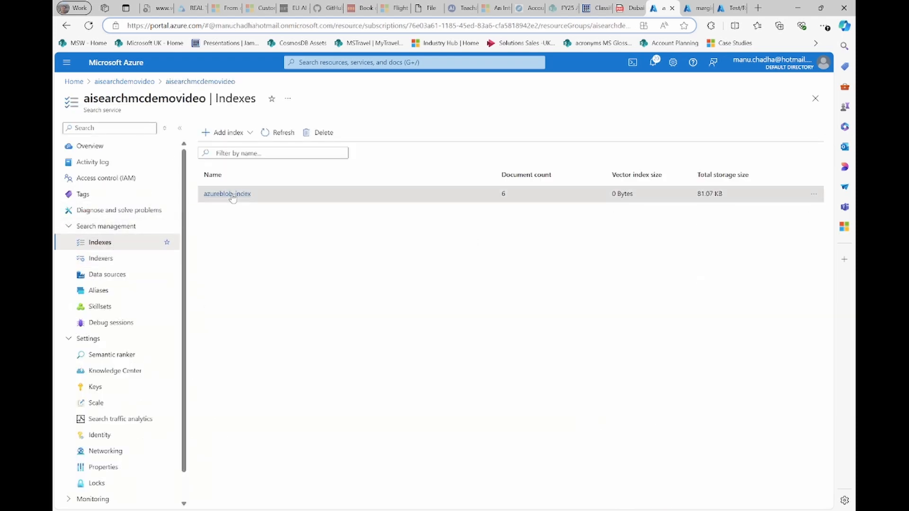
click(233, 194)
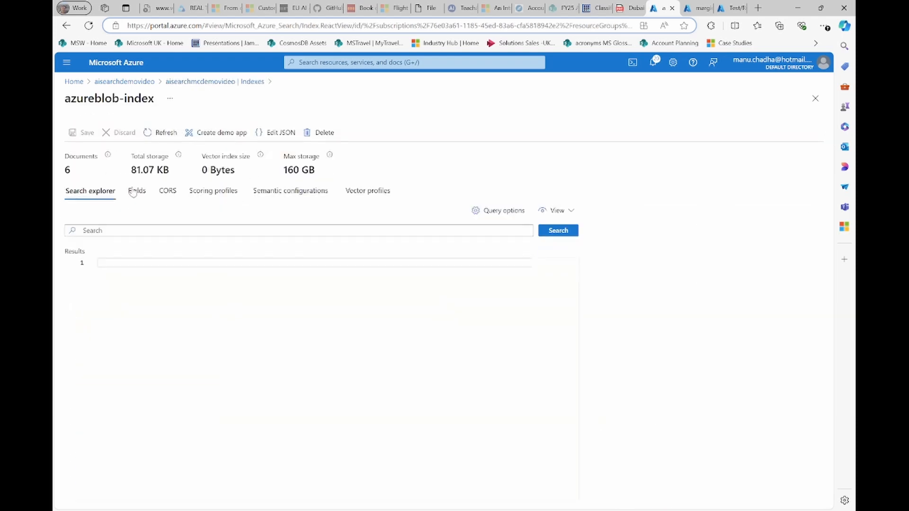
click(132, 190)
scroll(160, 307, down, 3)
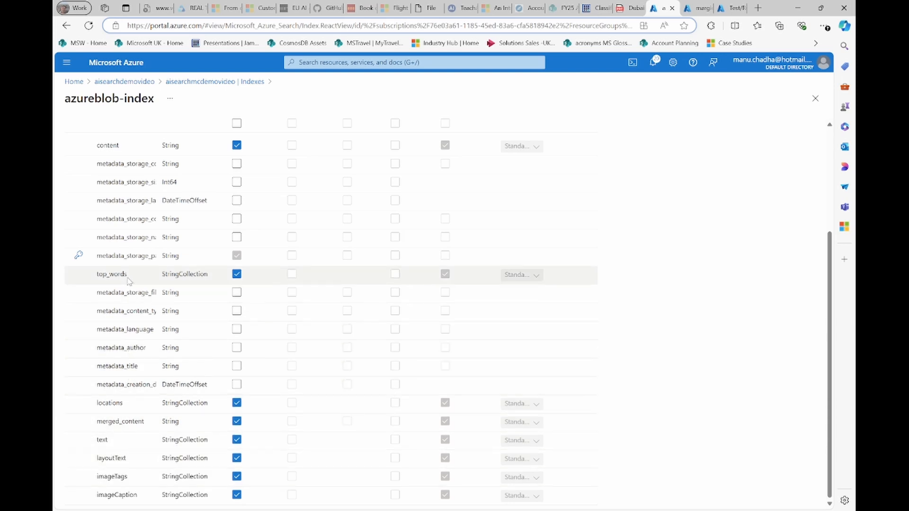
drag(131, 276, 98, 277)
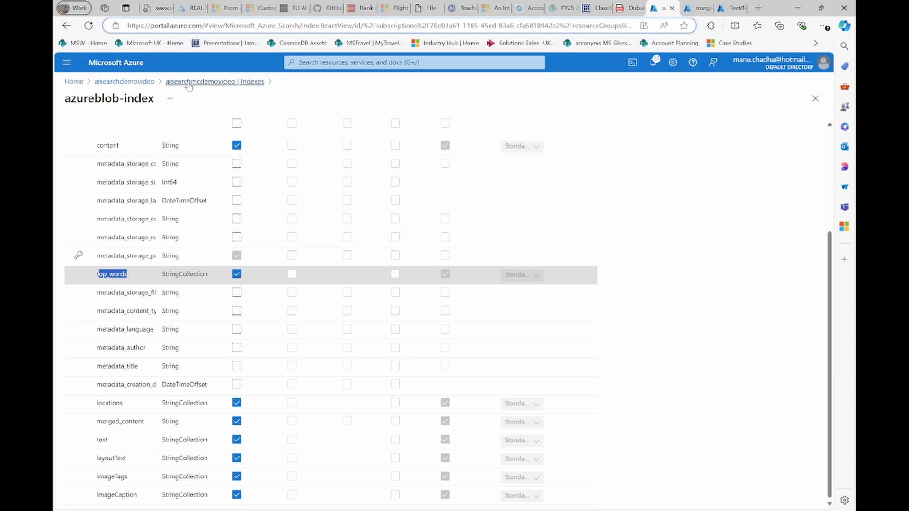
Step: Open azureblob-indexer's execution history and inspect the details of the 07:37:00 and 08:30:22 runs
click(125, 82)
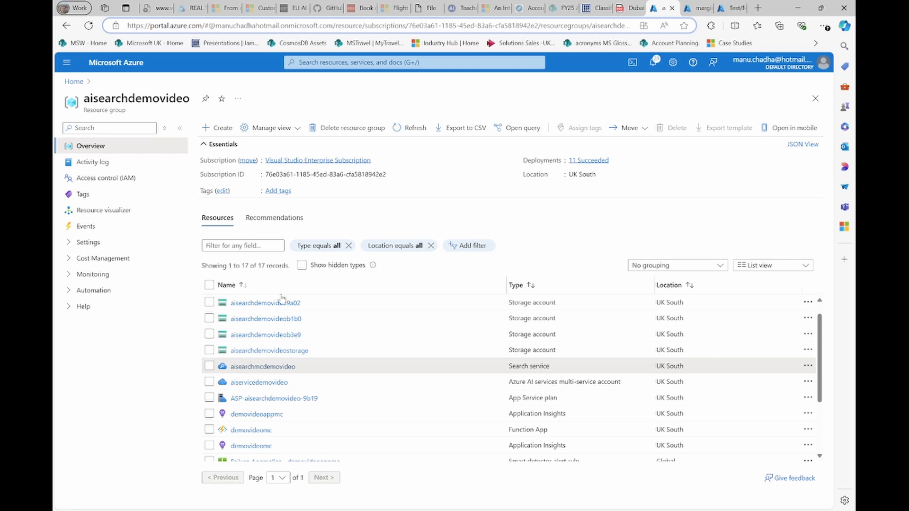
click(254, 367)
click(113, 260)
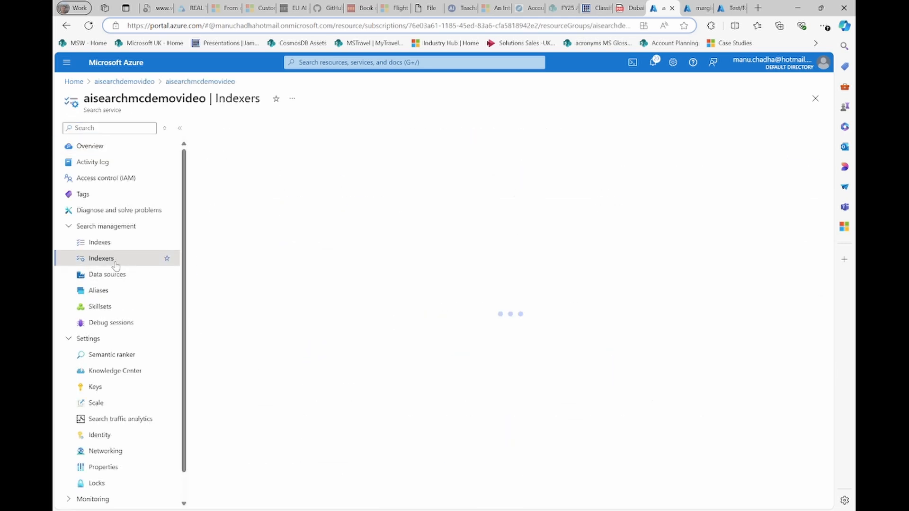
click(344, 195)
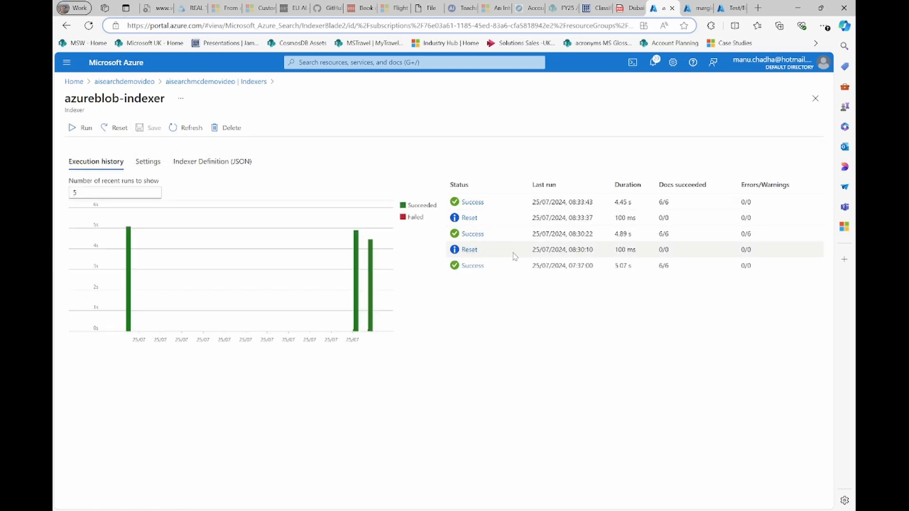
click(468, 267)
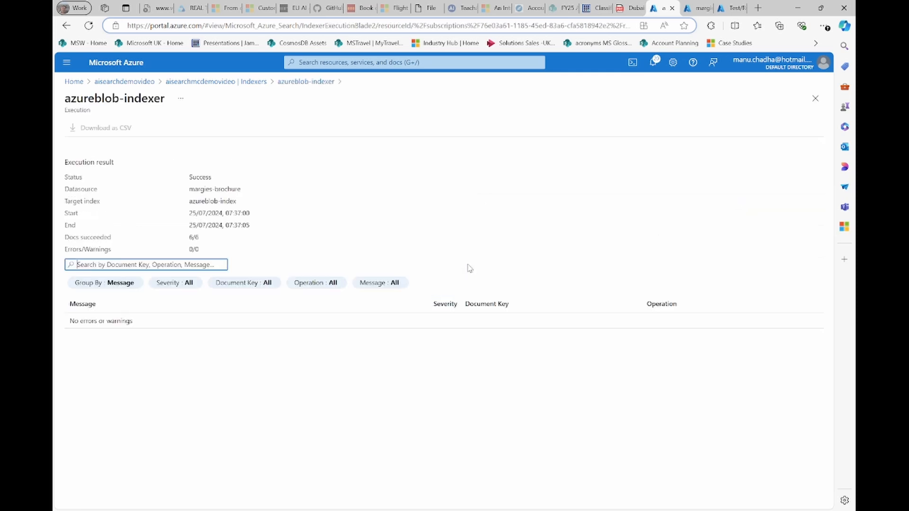
click(288, 83)
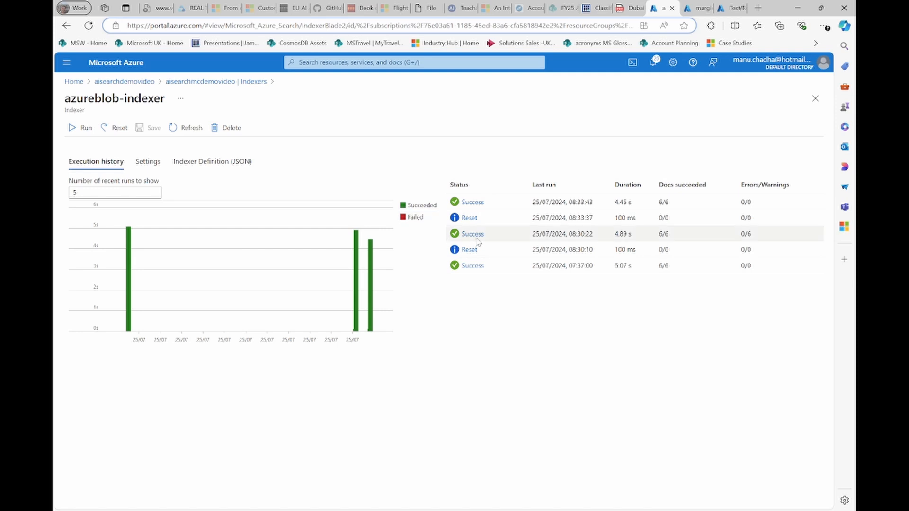
click(462, 232)
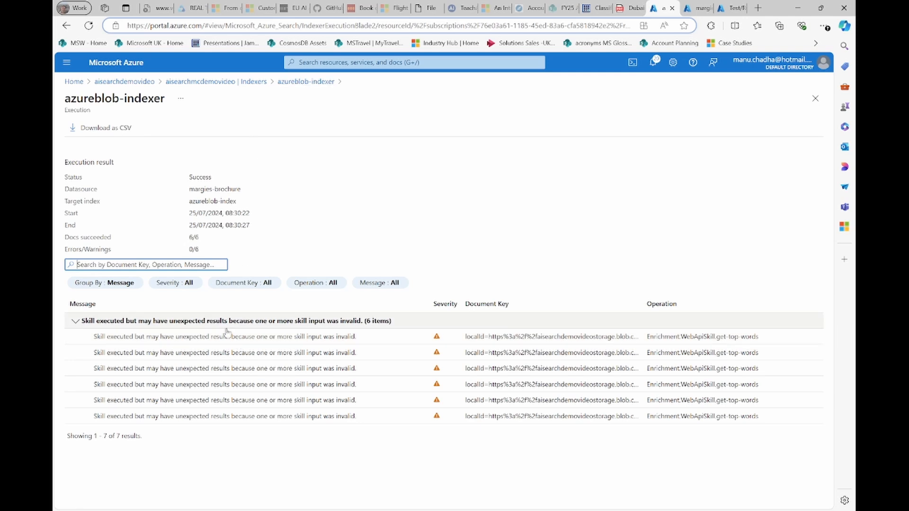
Step: Return to the search service overview, open Search explorer for azureblob-index and switch it to the JSON query view
click(242, 82)
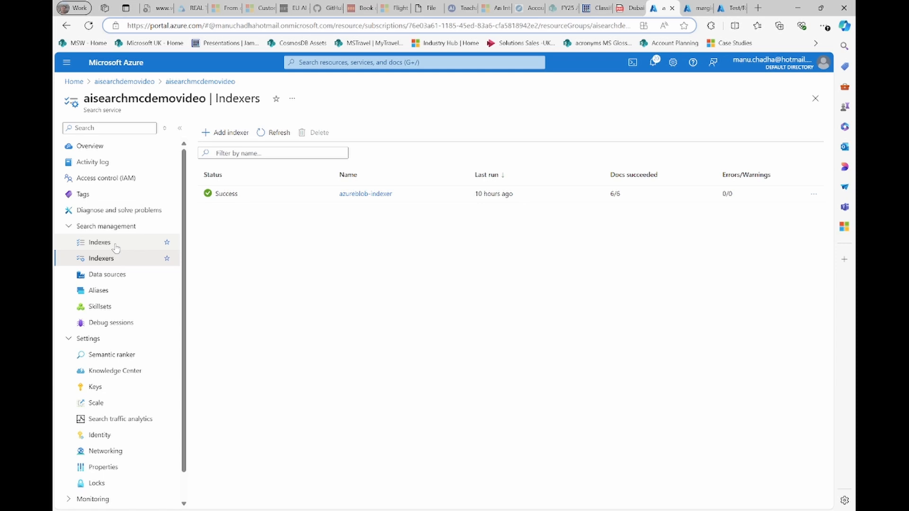
click(91, 146)
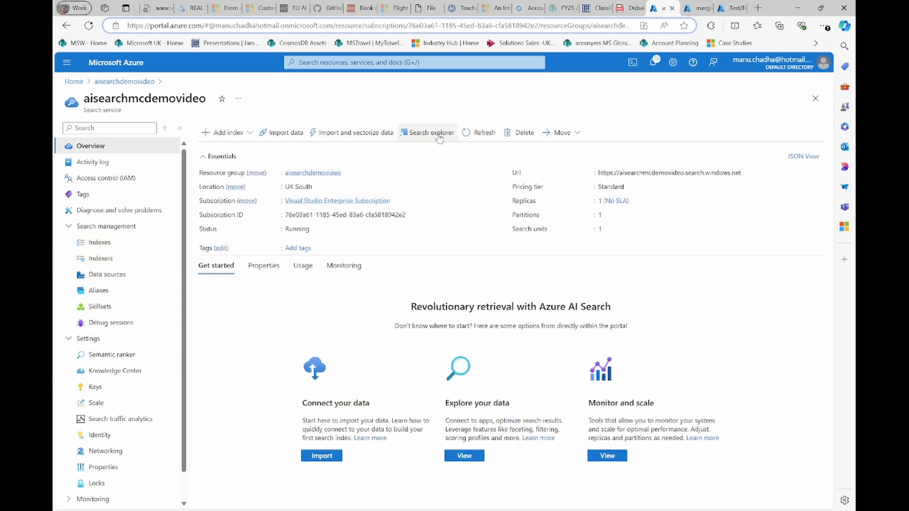
click(438, 135)
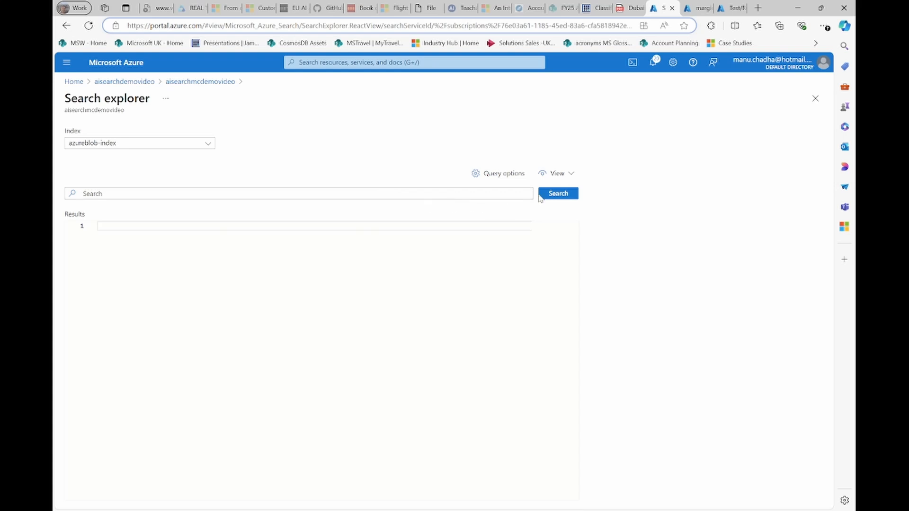
click(563, 176)
click(568, 226)
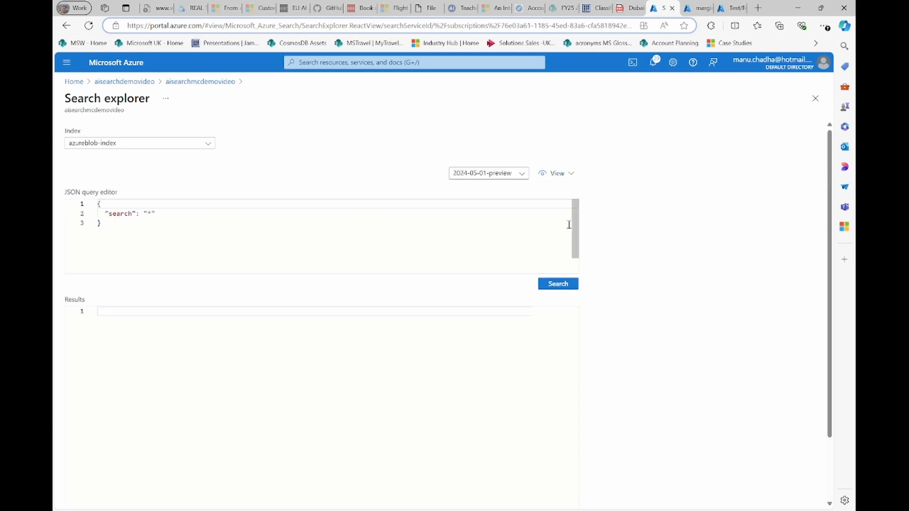
Step: Add "select":"top_words" to the "search": "*" query, run it and inspect the returned top_words values
click(179, 216)
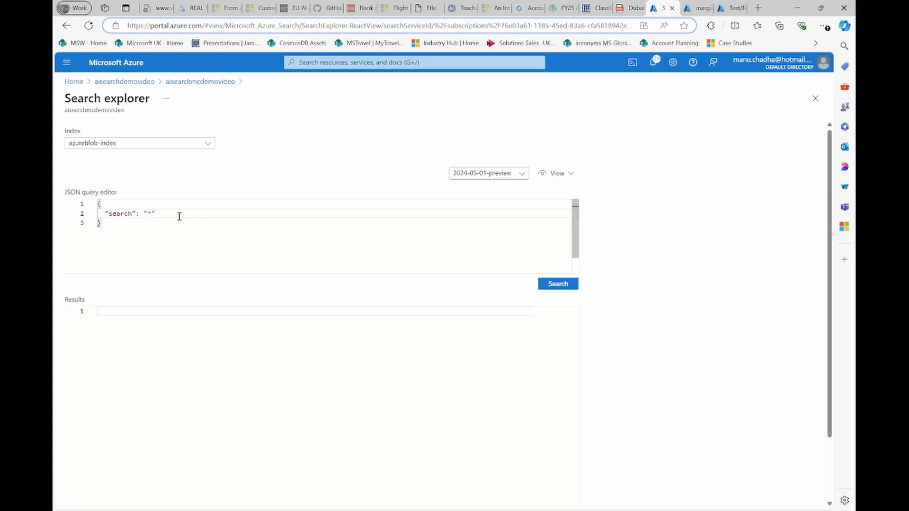
text(,)
key(Return)
text(")
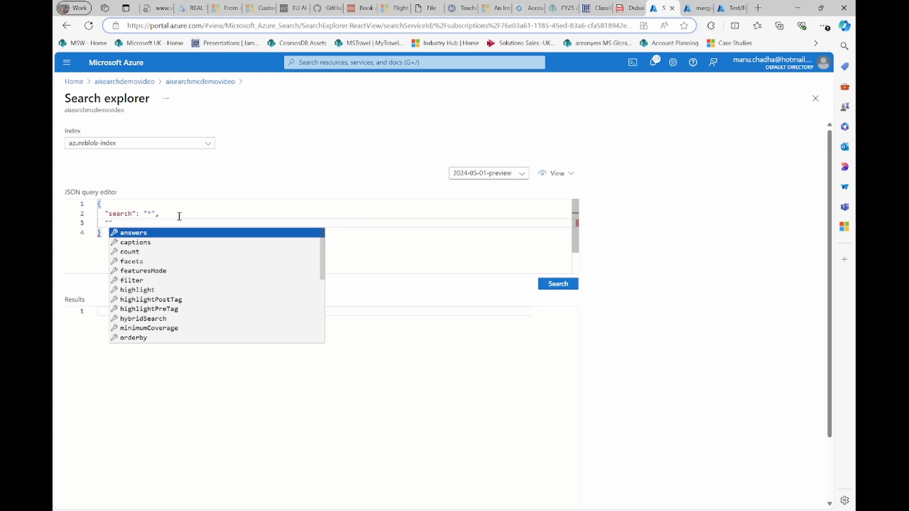
text(select")
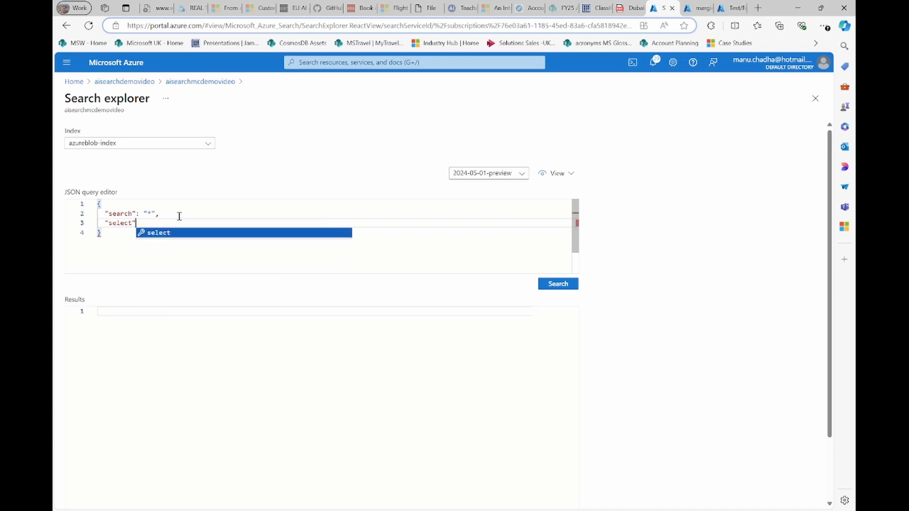
text(:"top_wor)
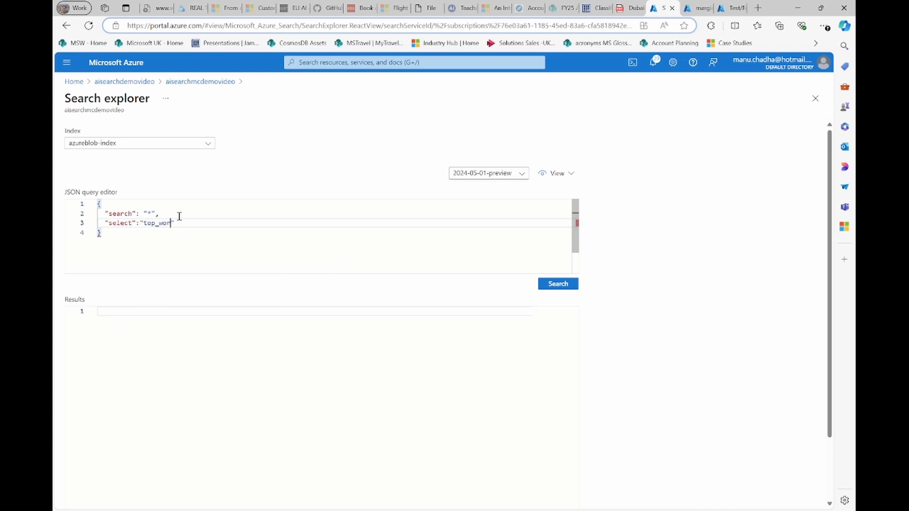
text(ds)
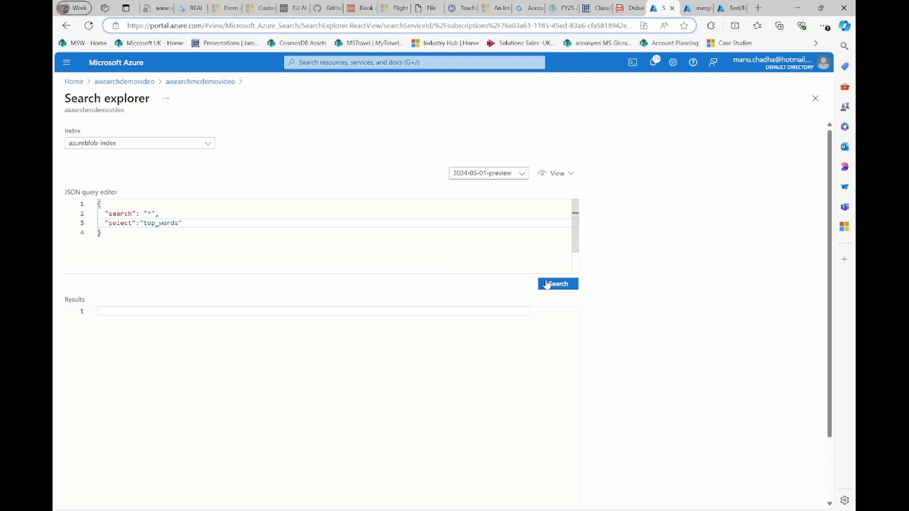
click(547, 284)
click(184, 362)
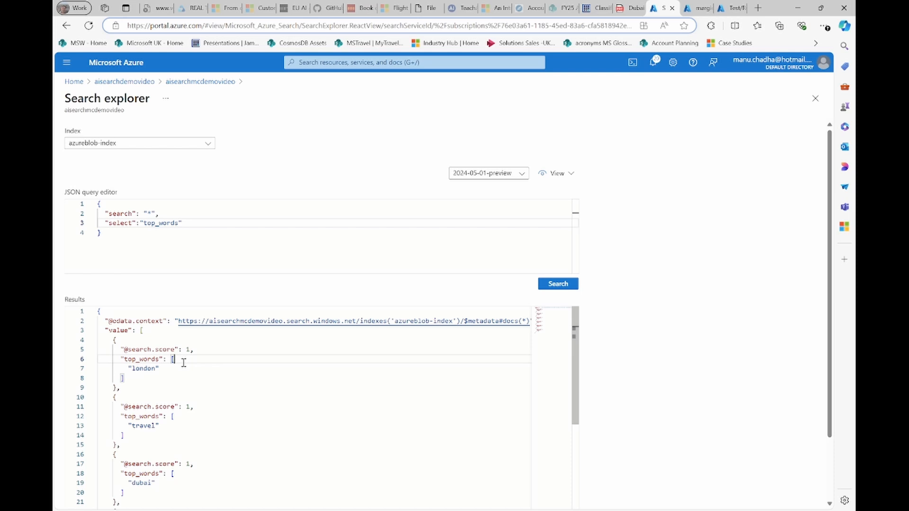
key(alt+Tab)
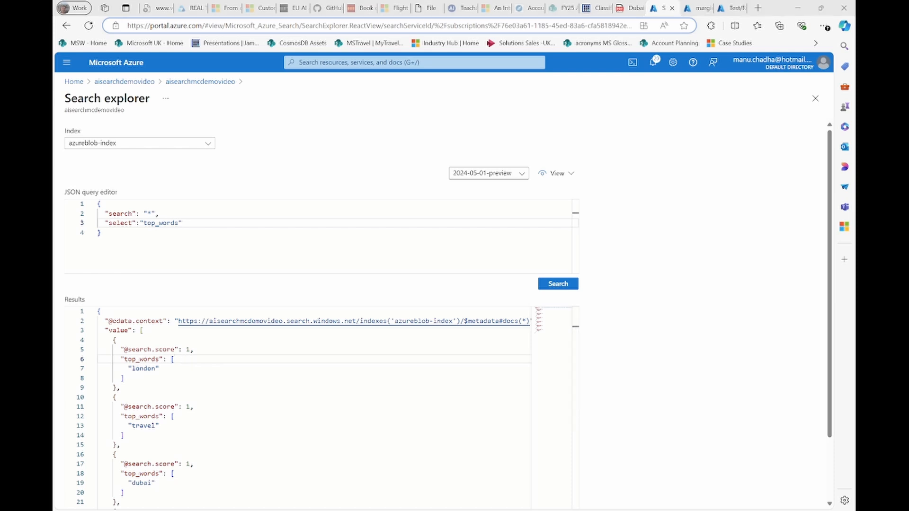